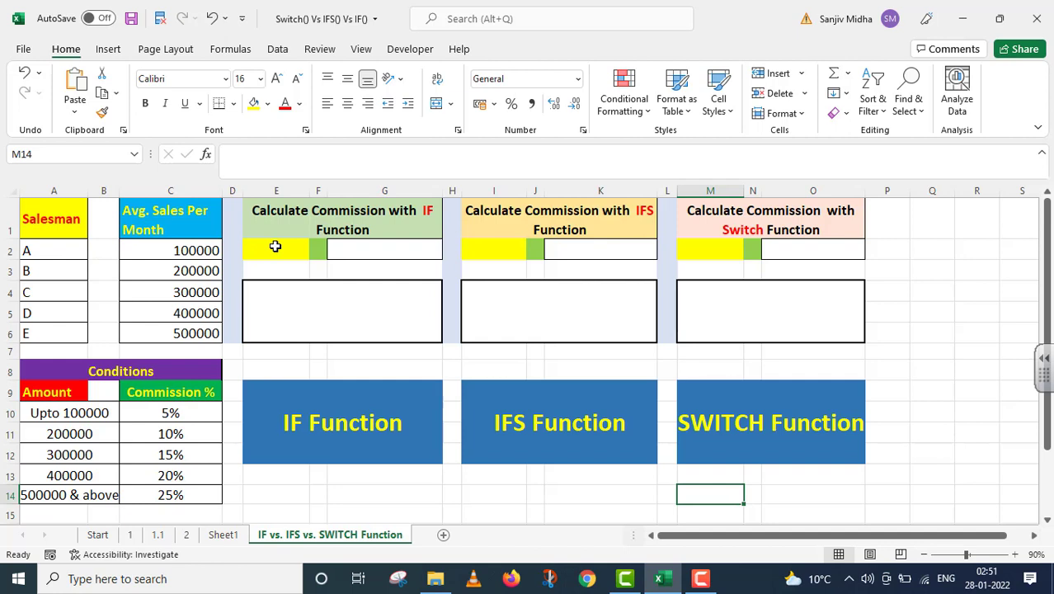
# Step: Add list data validation to cell E2 using the salesman names in A2:A6 as the source
pyautogui.click(275, 246)
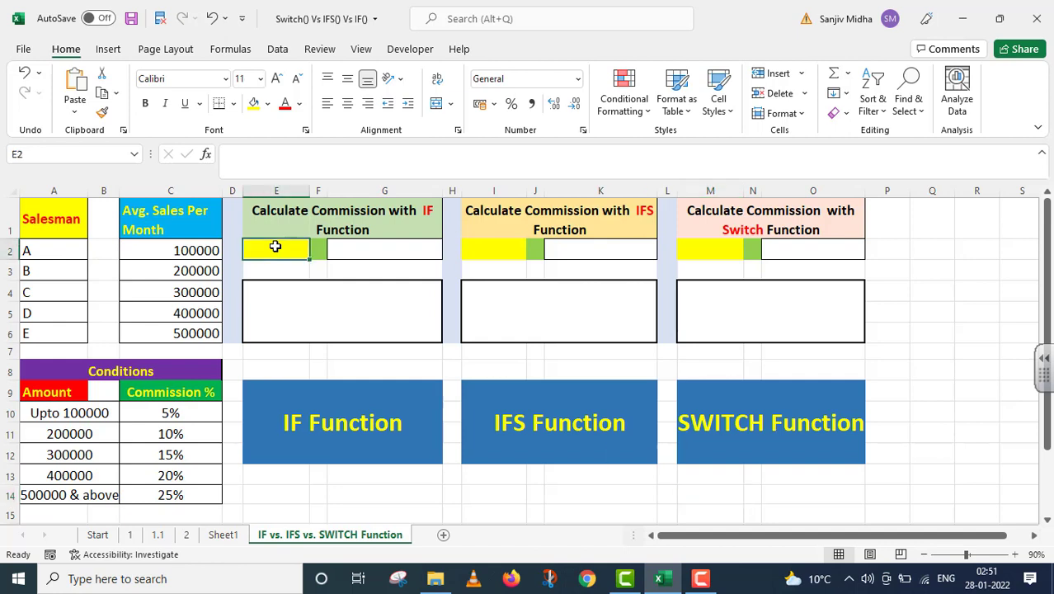
pyautogui.click(278, 51)
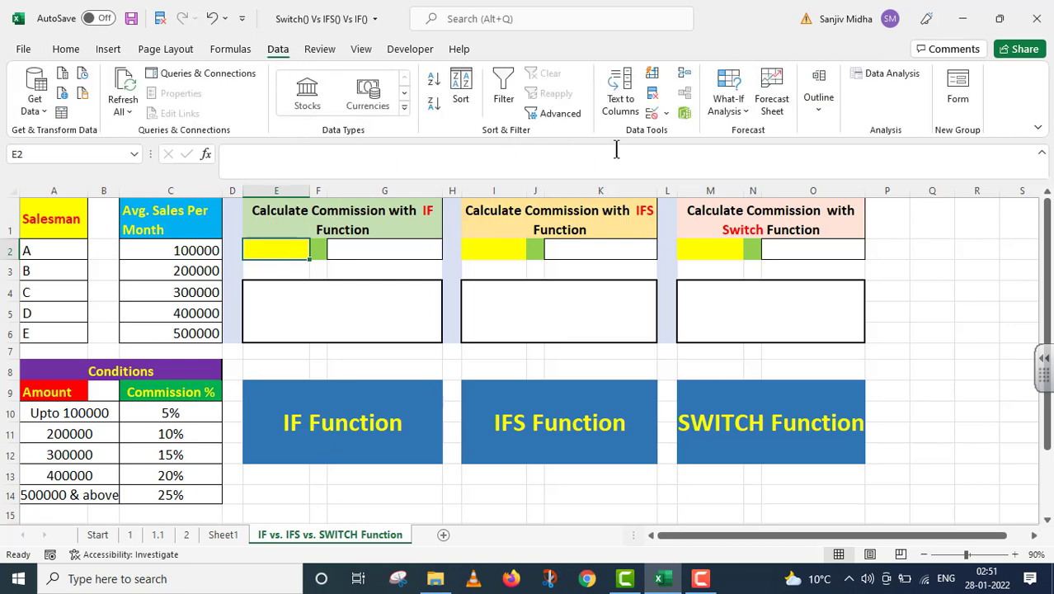
pyautogui.click(666, 112)
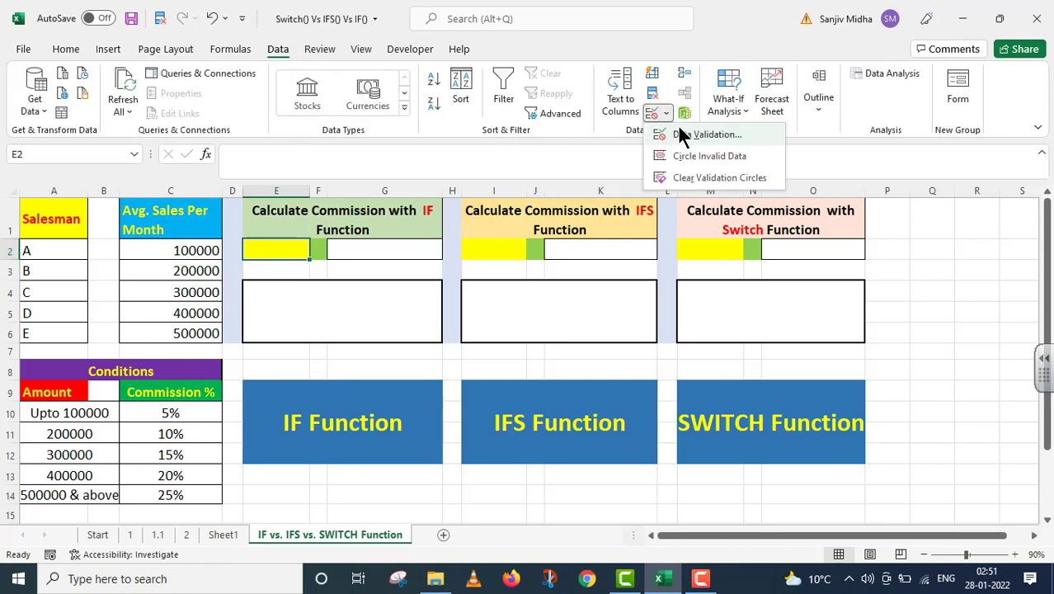
pyautogui.click(682, 132)
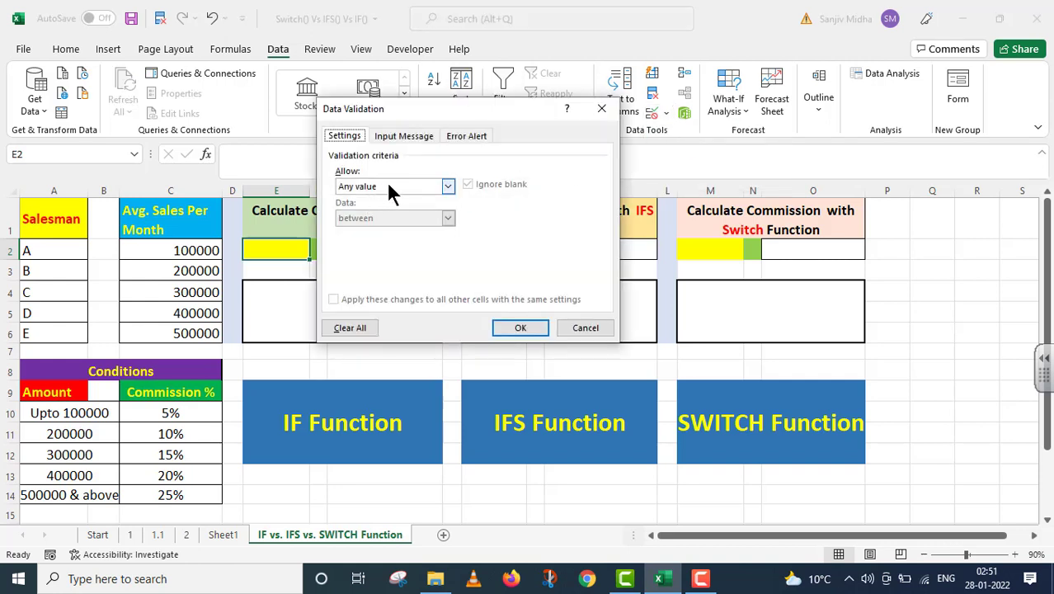
pyautogui.click(448, 187)
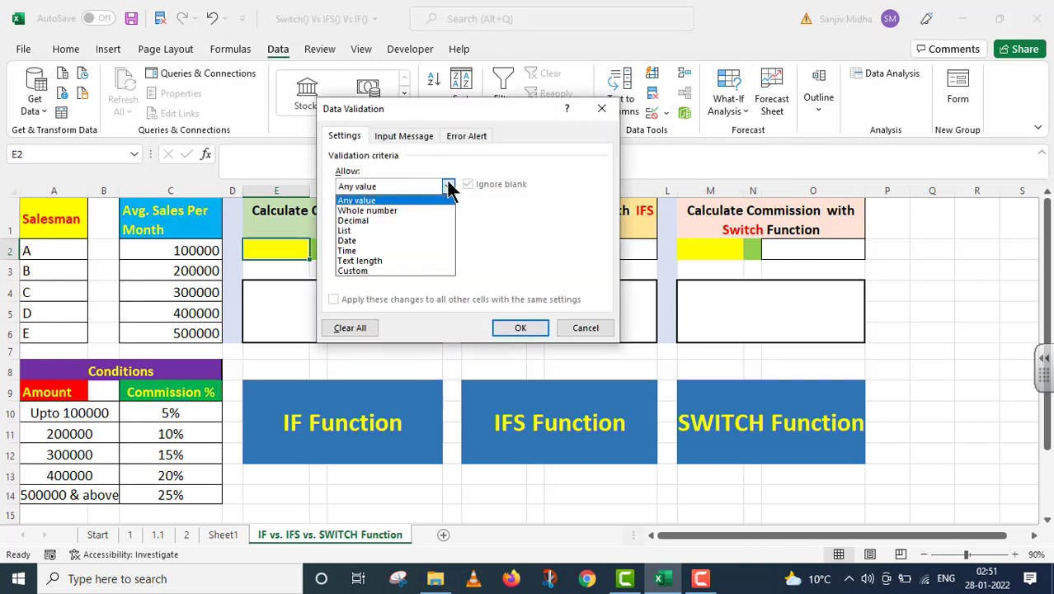
pyautogui.click(365, 230)
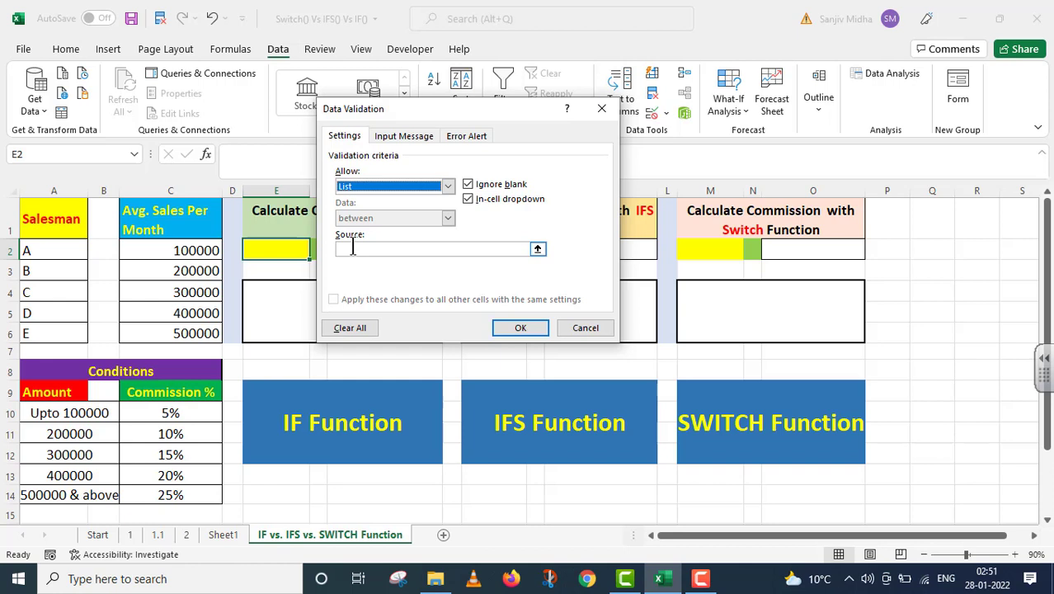
pyautogui.click(352, 248)
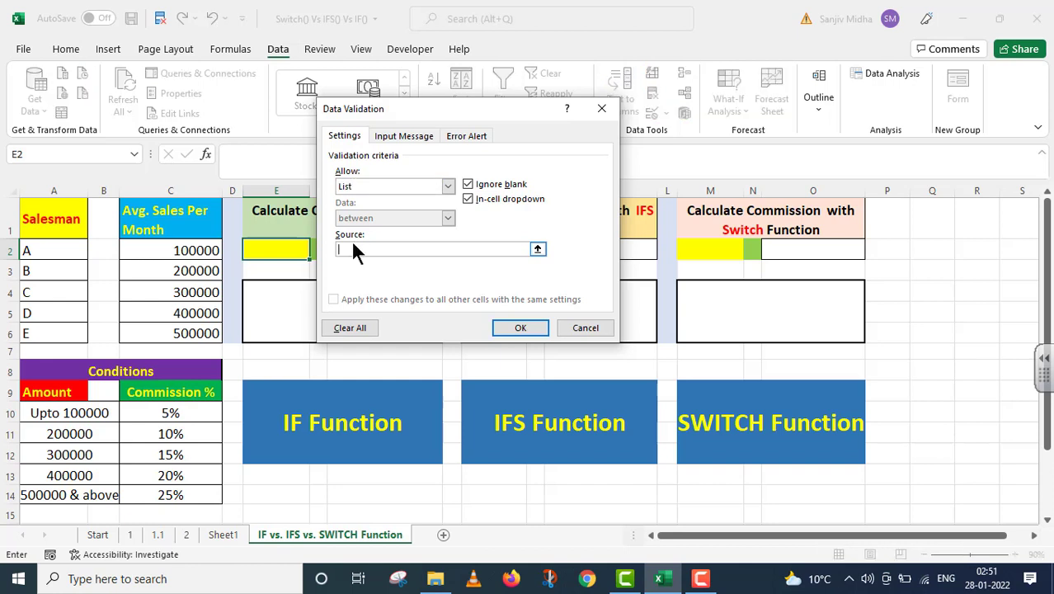
pyautogui.moveTo(41, 249); pyautogui.dragTo(45, 327)
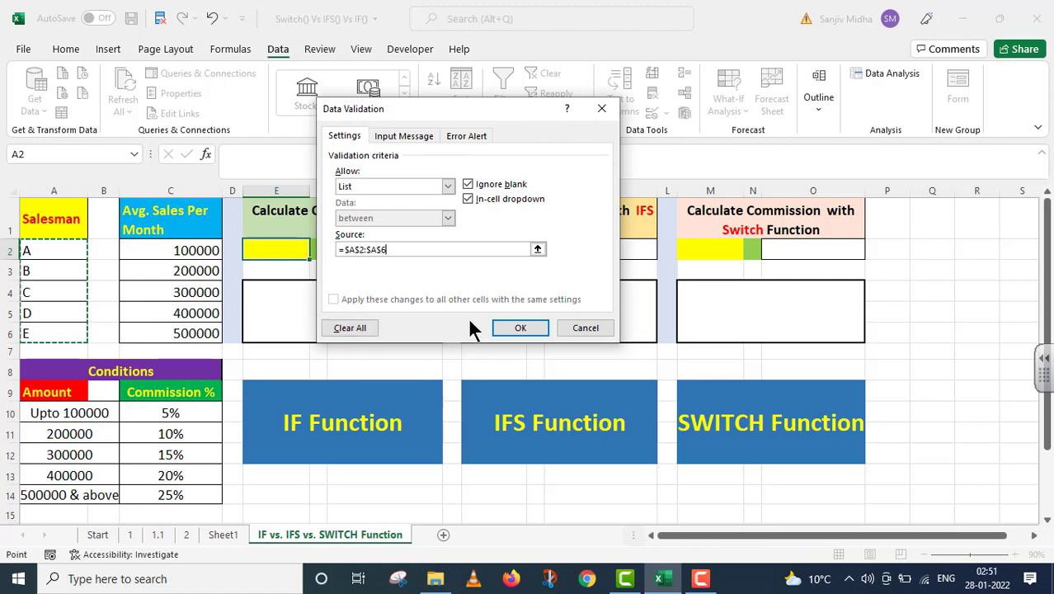
pyautogui.click(517, 328)
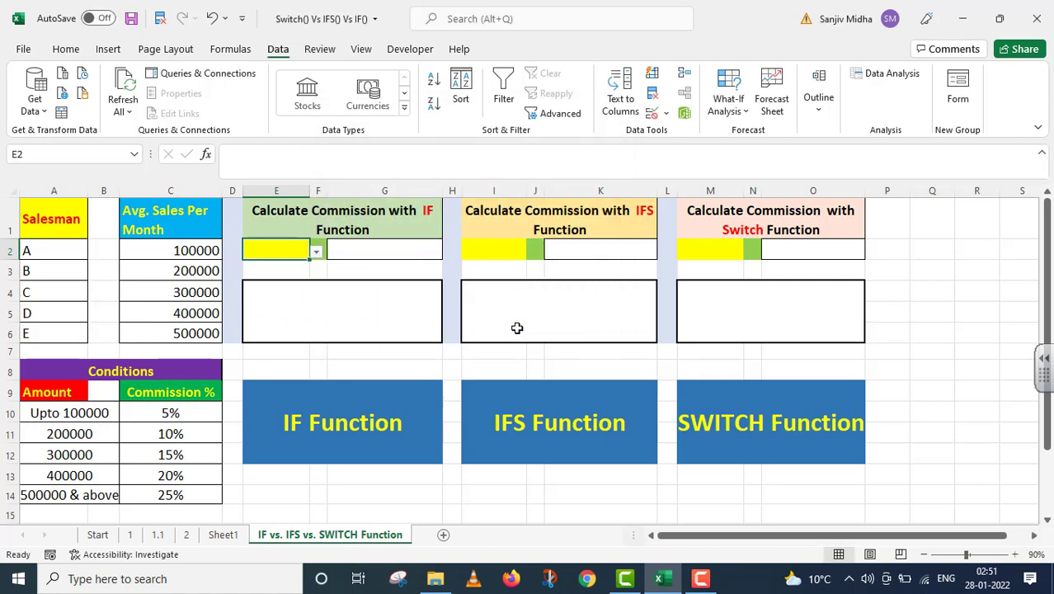
# Step: Try salesman A in E2's drop-down list, and leave salesman B selected
pyautogui.click(316, 251)
pyautogui.click(264, 264)
pyautogui.click(316, 251)
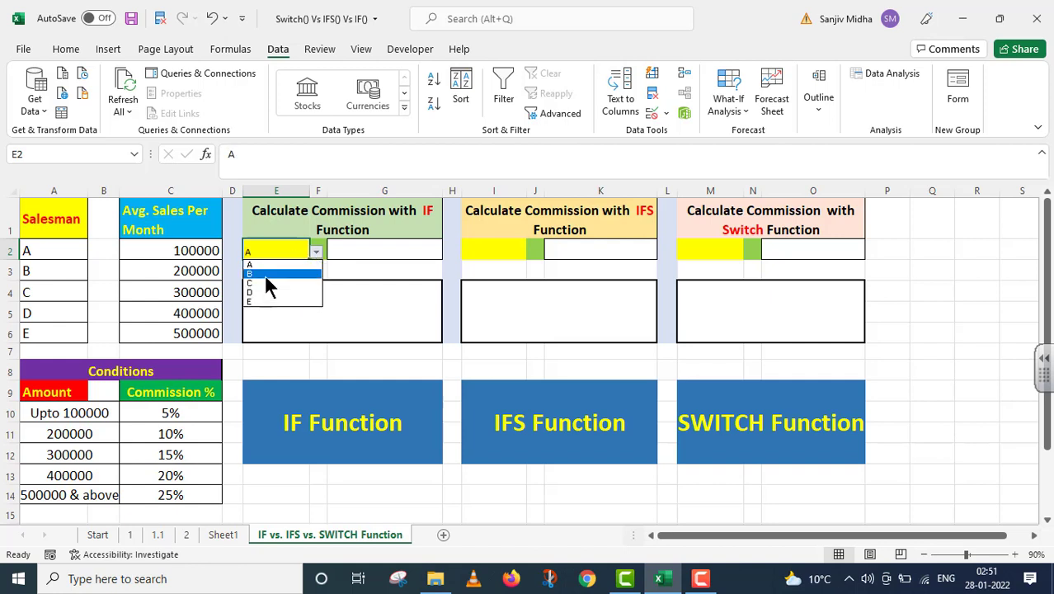
pyautogui.click(270, 276)
pyautogui.press('Return')
# Step: Set the font size of cell E2 to 16
pyautogui.click(282, 249)
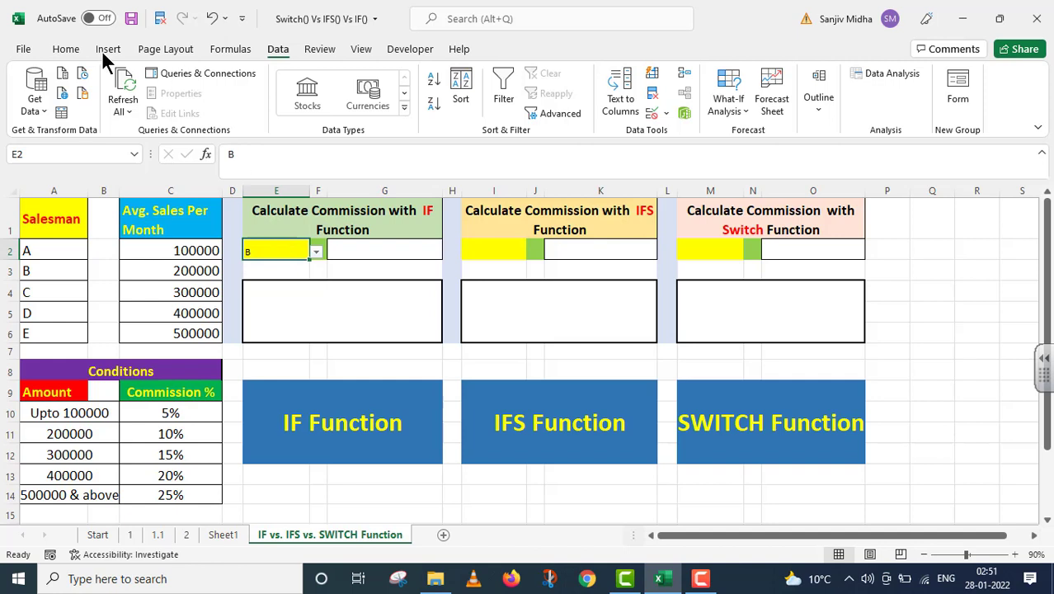
pyautogui.click(72, 48)
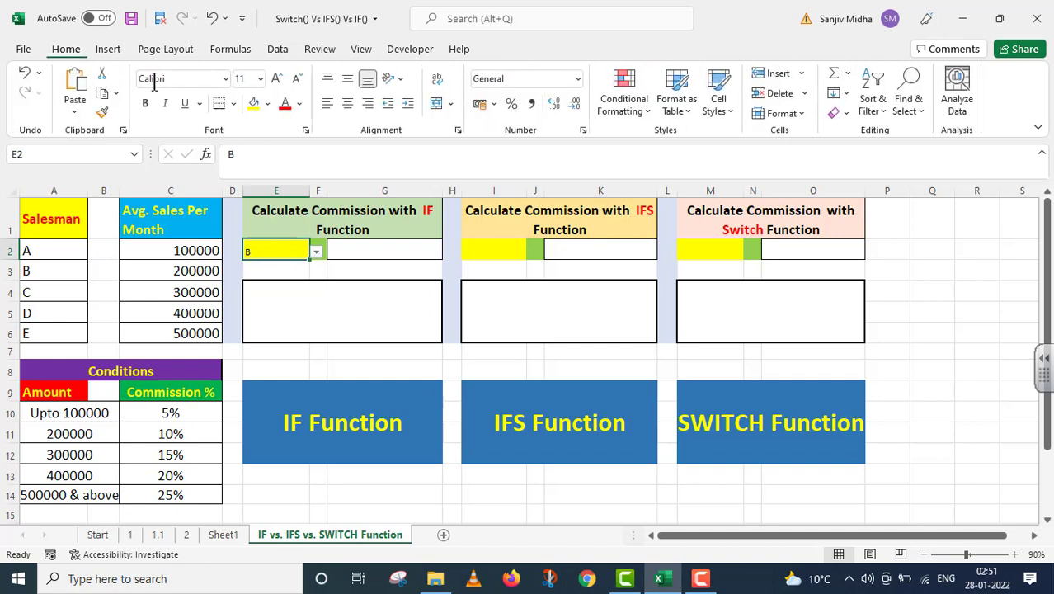
pyautogui.click(259, 78)
pyautogui.click(252, 203)
# Step: Copy E2 with its drop-down list into I2 and M2, the selector cells of the IFS and Switch sections
pyautogui.hotkey('ctrl', 'c')
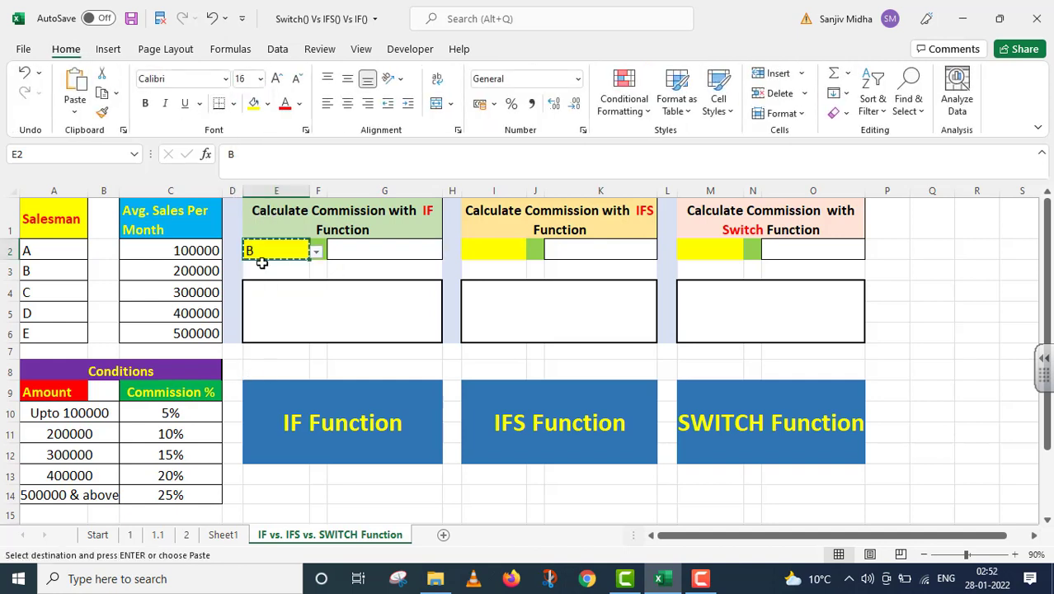
pyautogui.click(493, 247)
pyautogui.hotkey('ctrl', 'v')
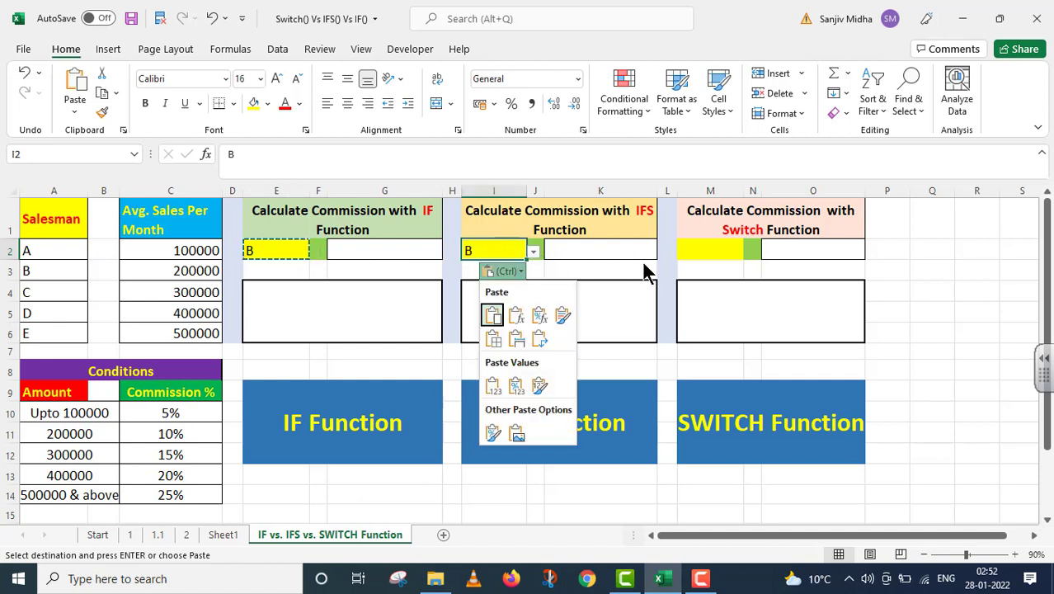
pyautogui.click(702, 248)
pyautogui.click(703, 249)
pyautogui.hotkey('ctrl', 'v')
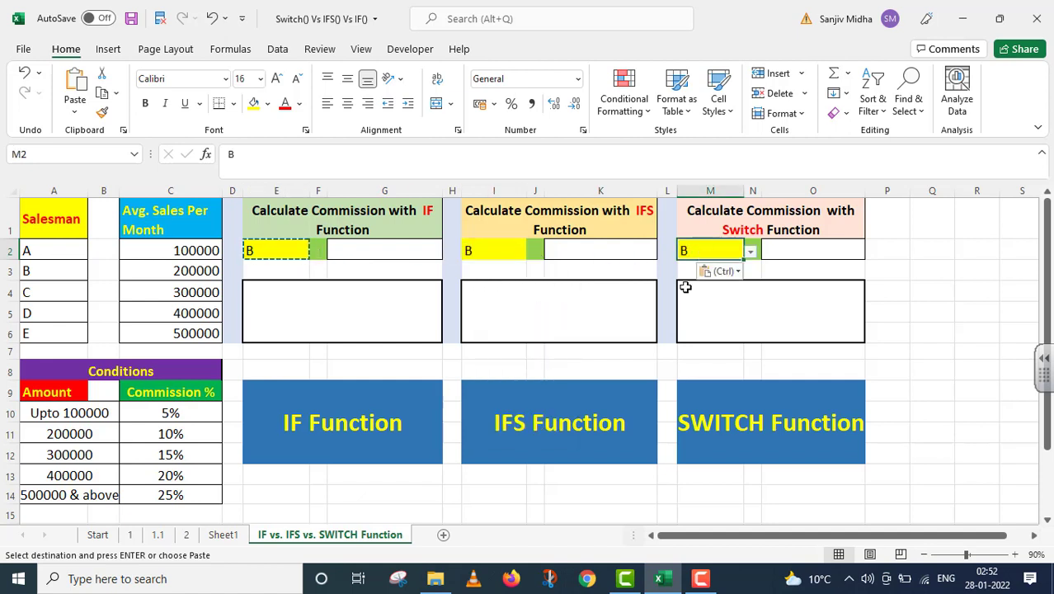
pyautogui.press('Escape')
# Step: Choose salesman A from the drop-down list in E2
pyautogui.click(315, 262)
pyautogui.click(299, 248)
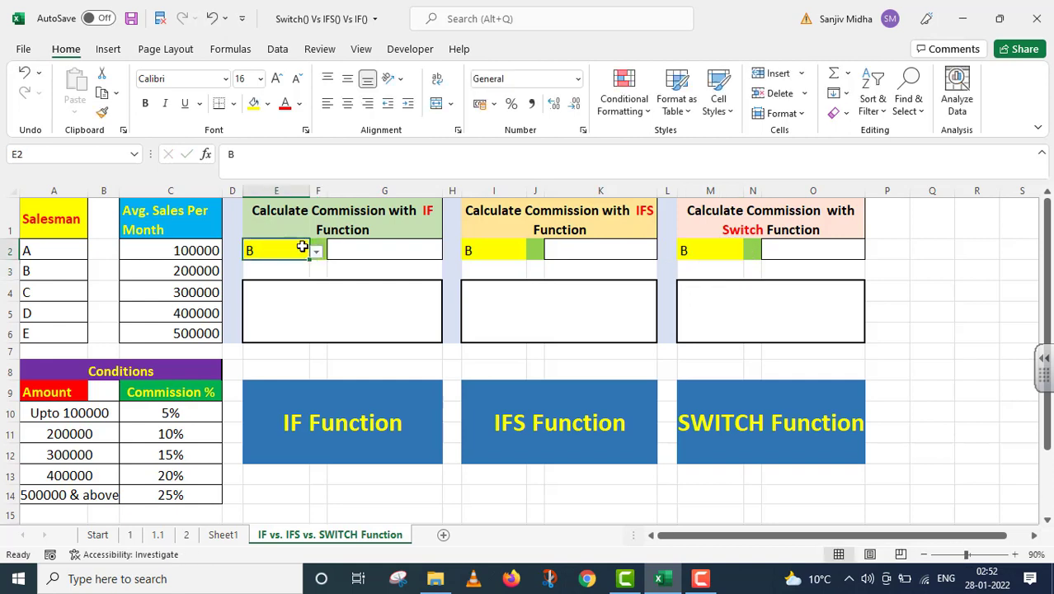
pyautogui.click(317, 249)
pyautogui.click(280, 266)
# Step: Begin an IF formula in G2 that tests E2=A2 and returns C2*C10 if true, continuing to its false argument
pyautogui.click(347, 265)
pyautogui.click(353, 250)
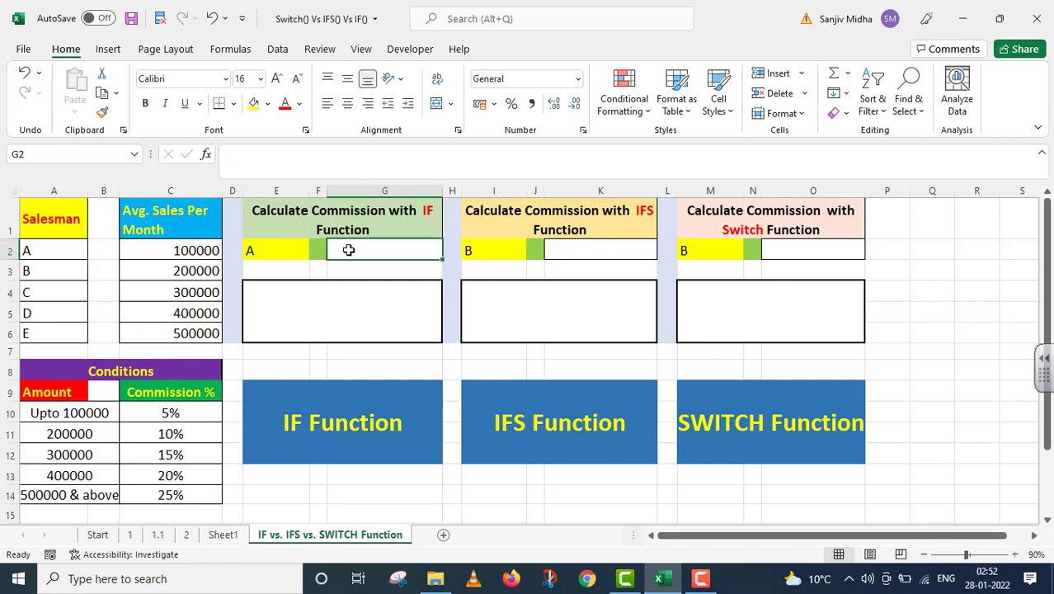
pyautogui.write('=IF(')
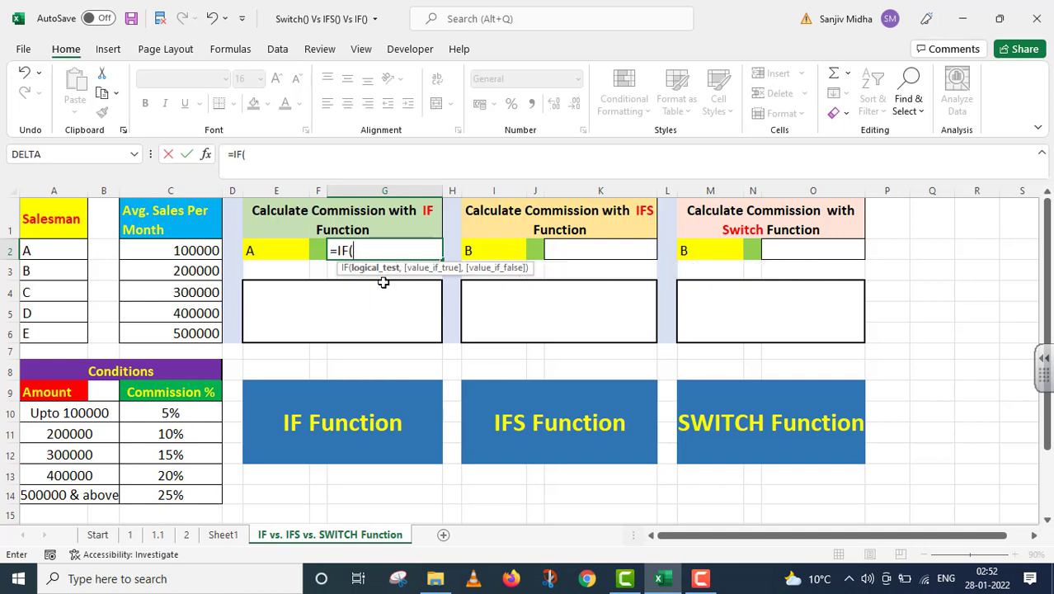
pyautogui.click(280, 252)
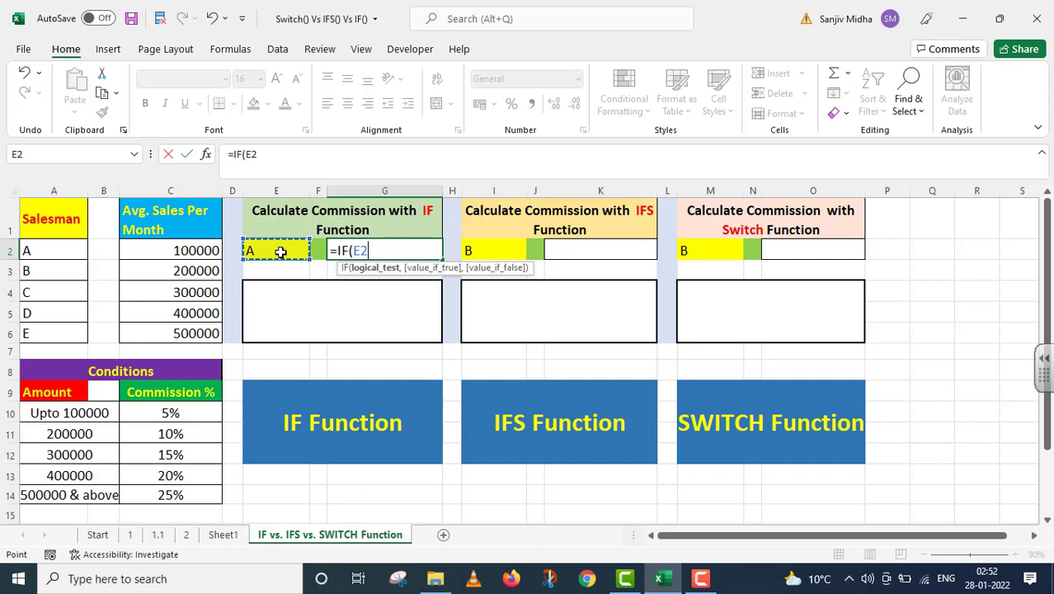
pyautogui.write('=')
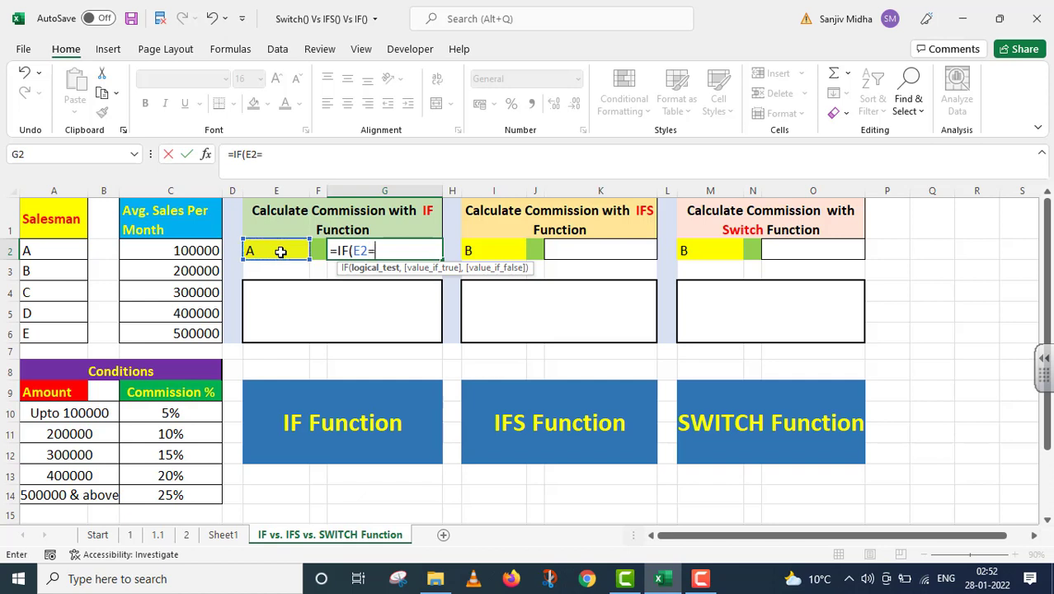
pyautogui.click(52, 249)
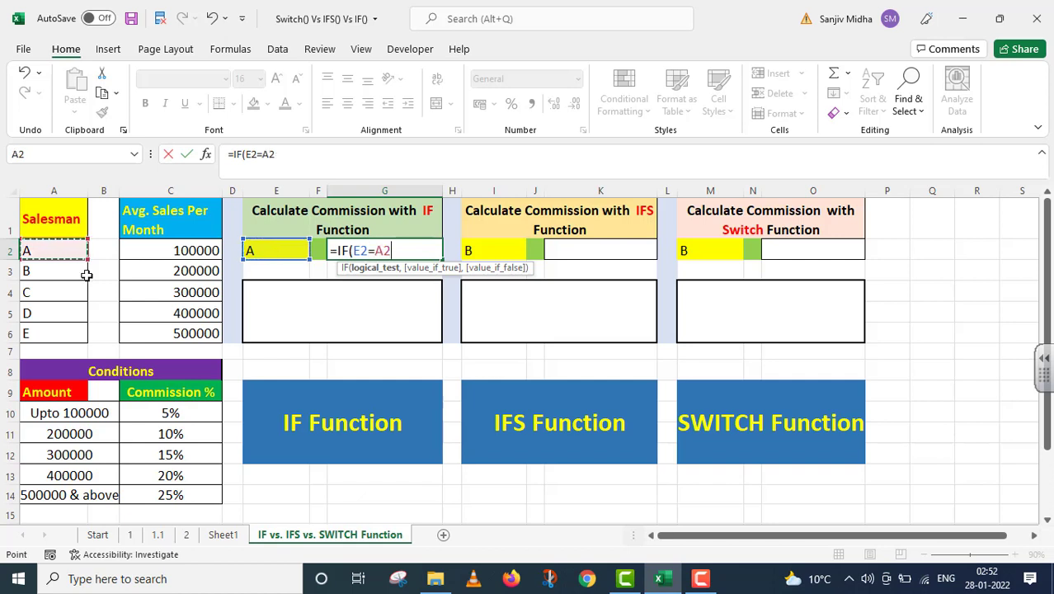
pyautogui.write(',')
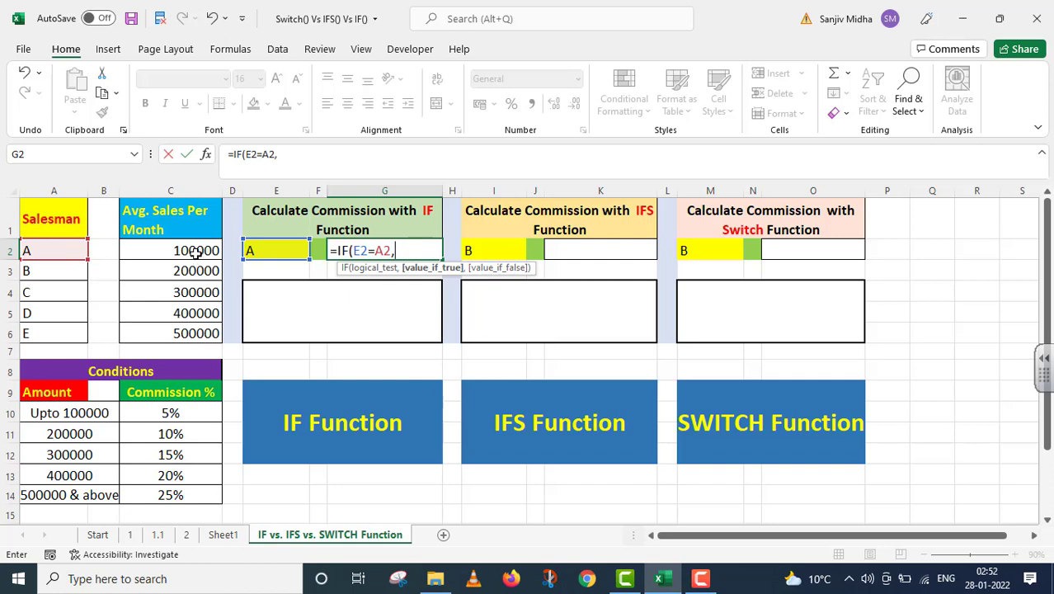
pyautogui.click(196, 251)
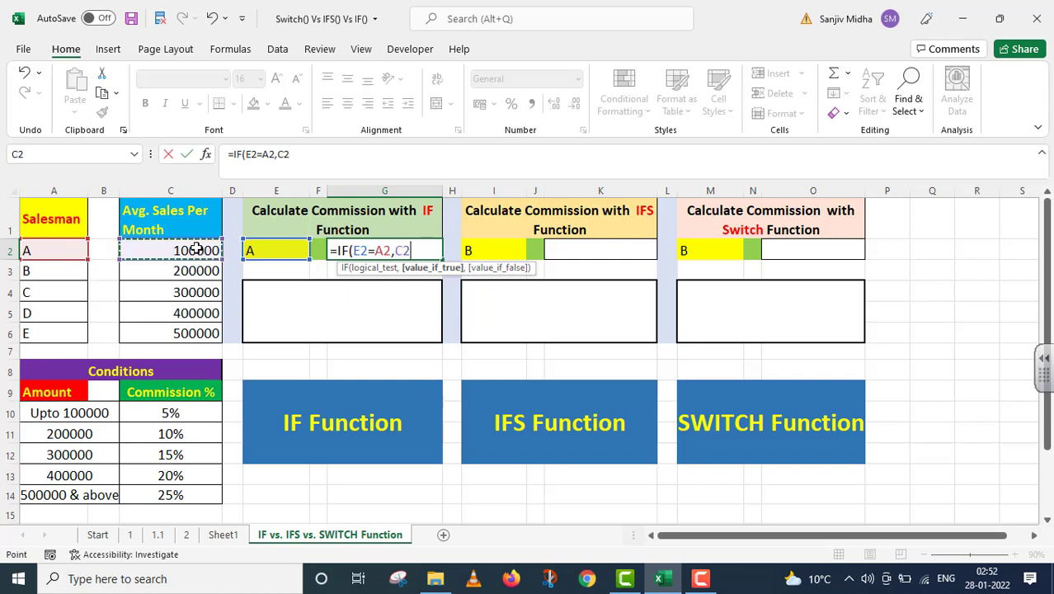
pyautogui.write('*')
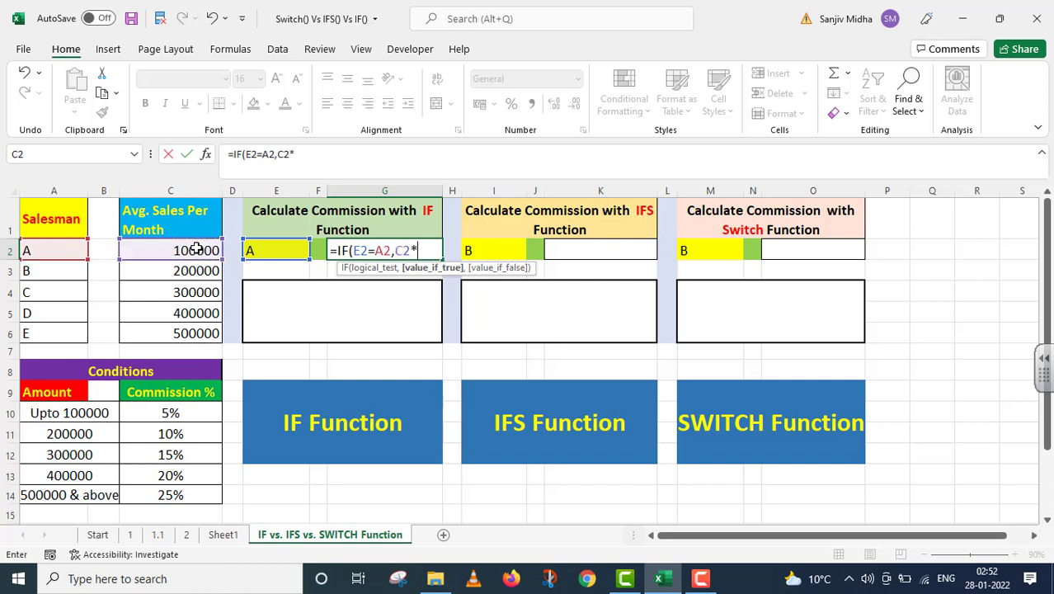
pyautogui.click(175, 413)
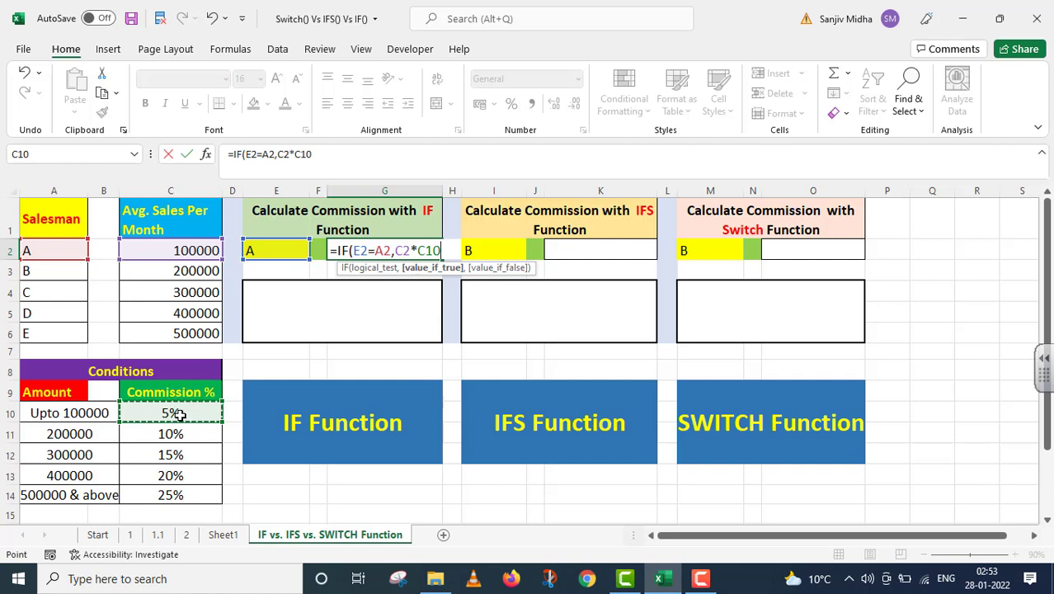
pyautogui.write(',')
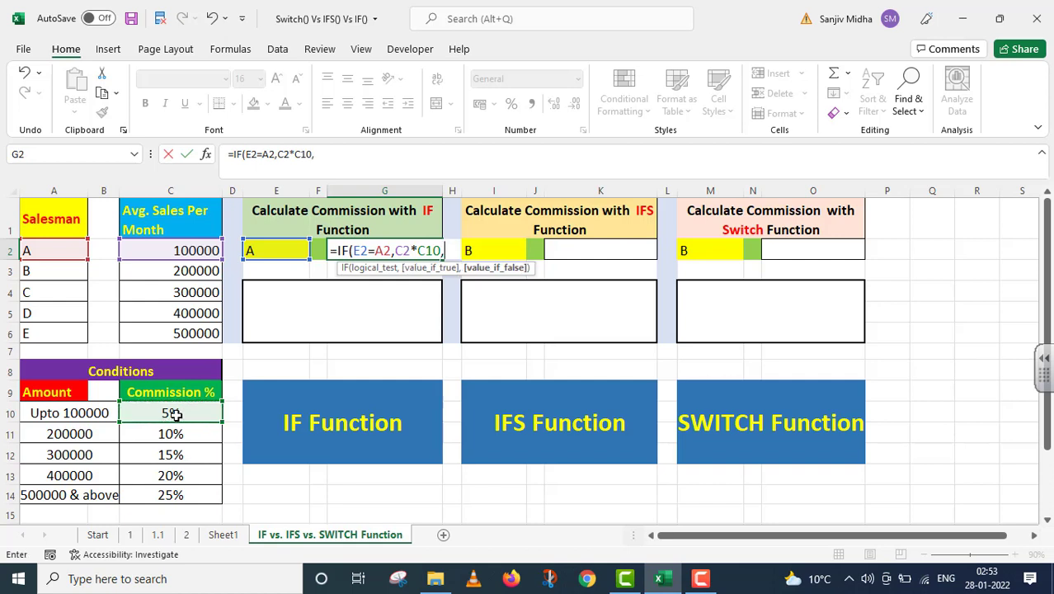
# Step: Nest a second IF in the G2 formula that tests E2=A3 and returns C3*C11 if true
pyautogui.write('IF(')
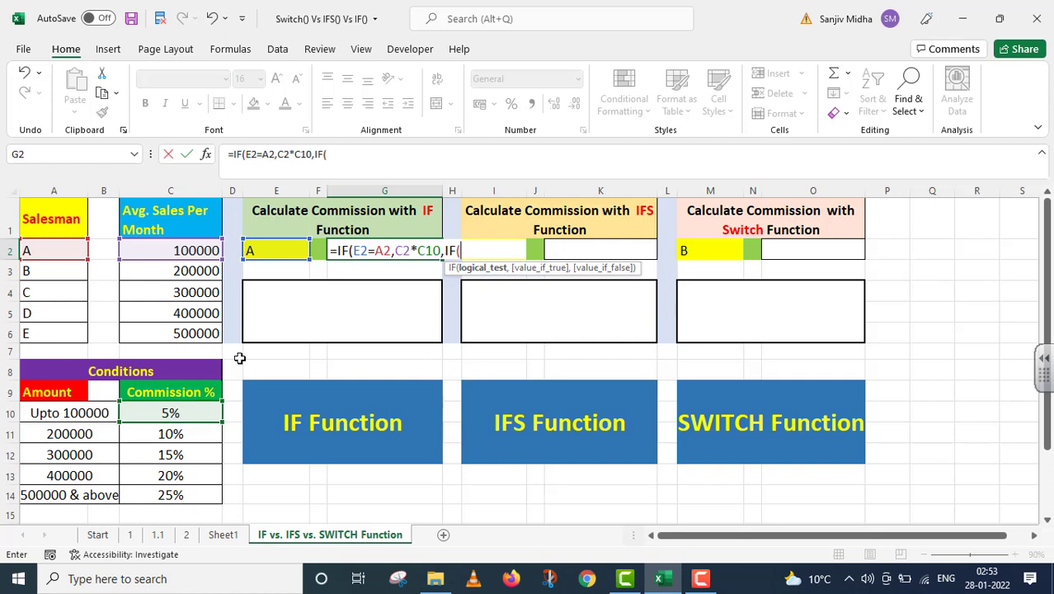
pyautogui.click(275, 250)
pyautogui.write('=')
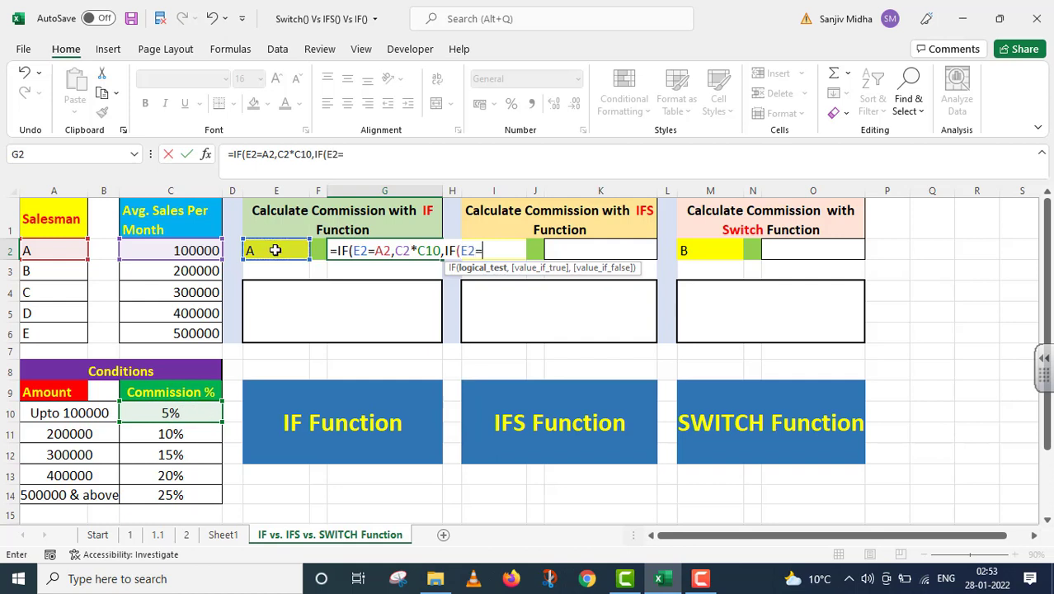
pyautogui.click(63, 271)
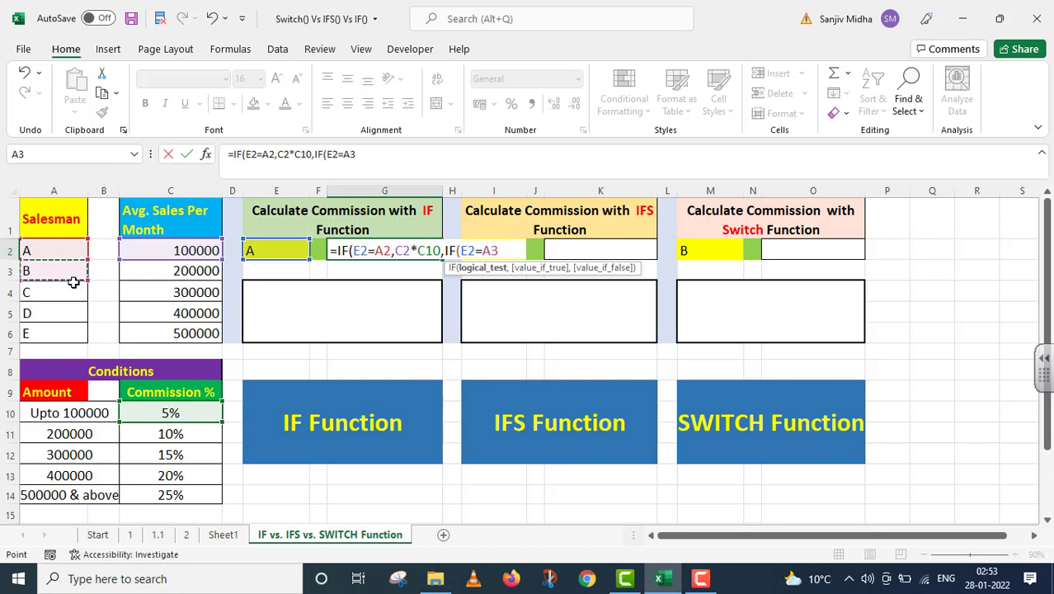
pyautogui.write(',')
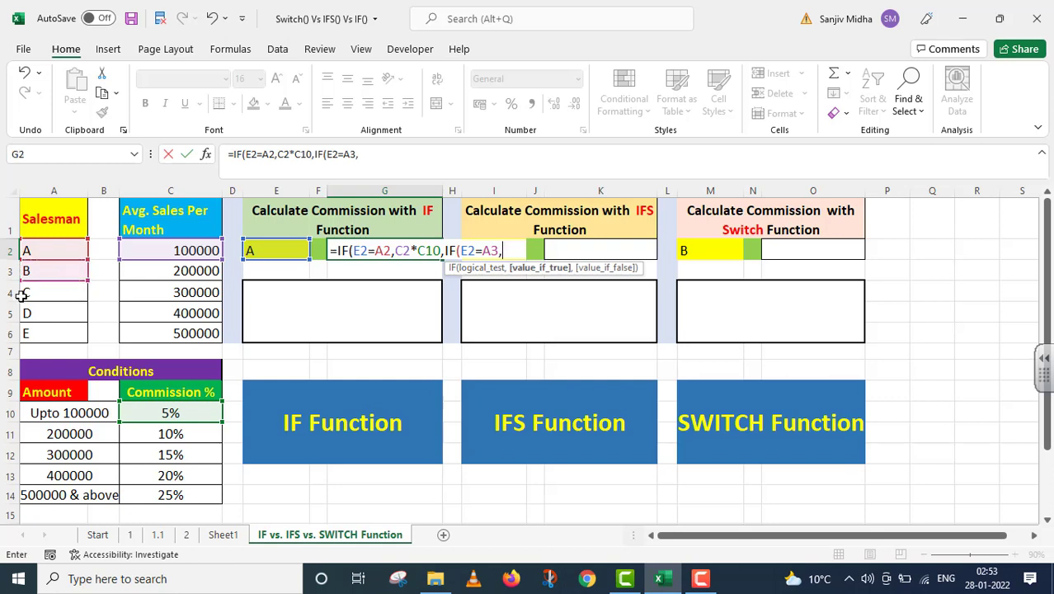
pyautogui.click(168, 270)
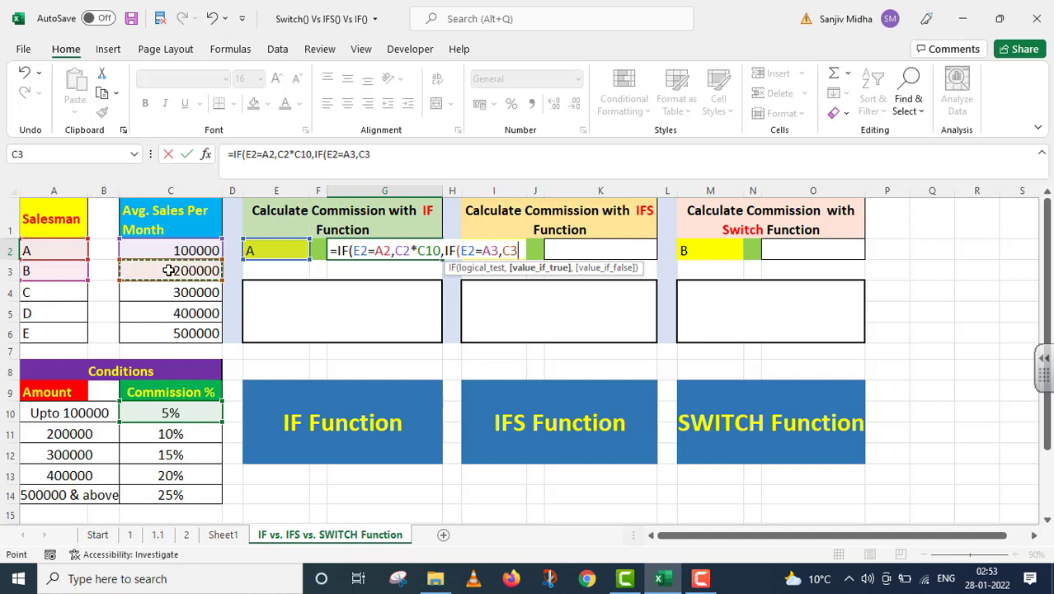
pyautogui.write('*')
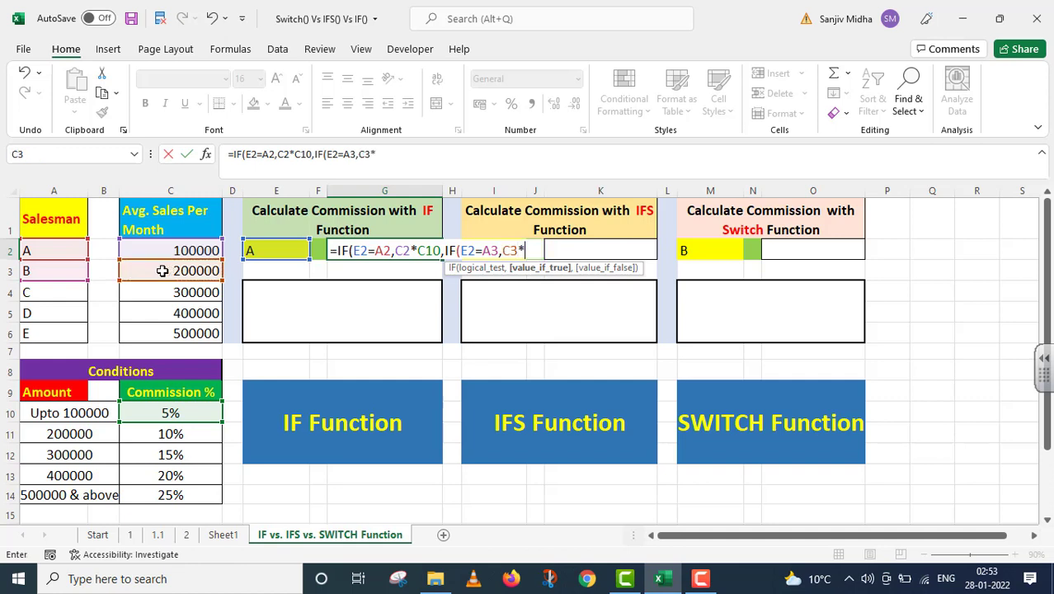
pyautogui.click(189, 435)
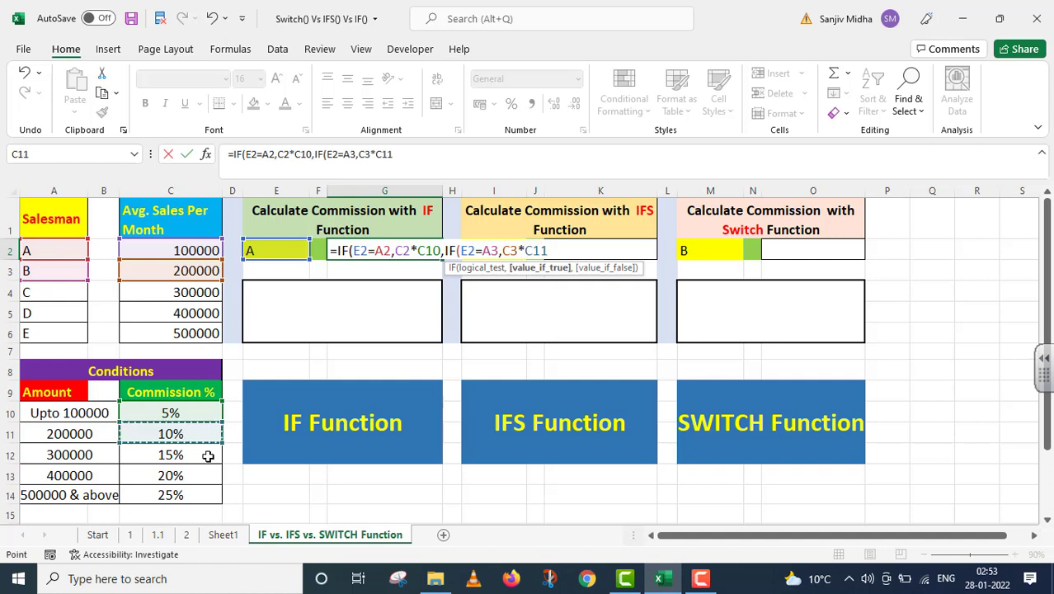
pyautogui.write(',')
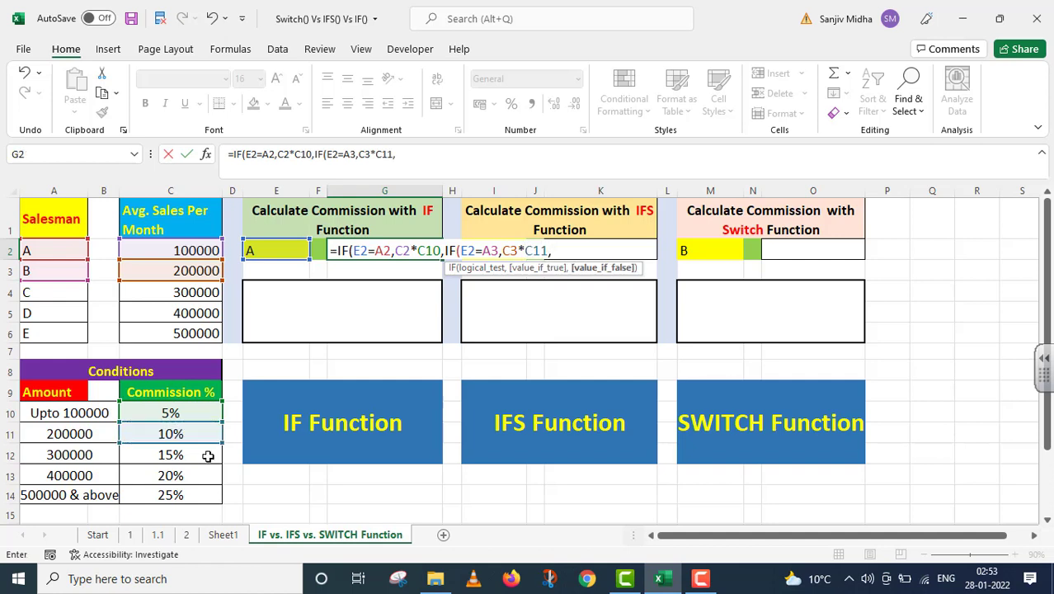
# Step: Nest a third IF in the G2 formula that tests E2=A4 and returns C4*C12 if true
pyautogui.write('IF')
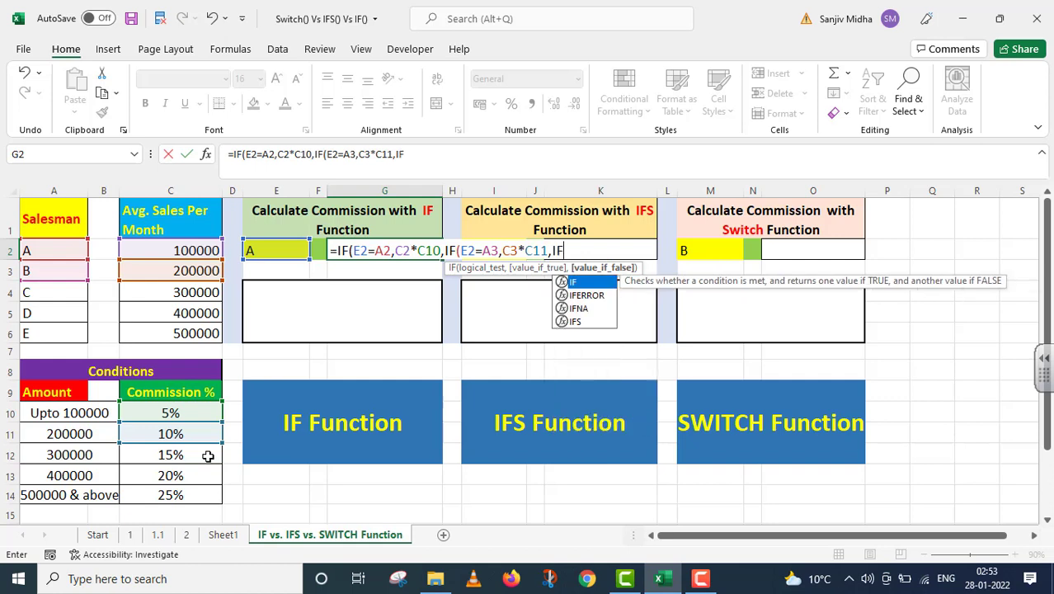
pyautogui.write('(')
pyautogui.click(274, 248)
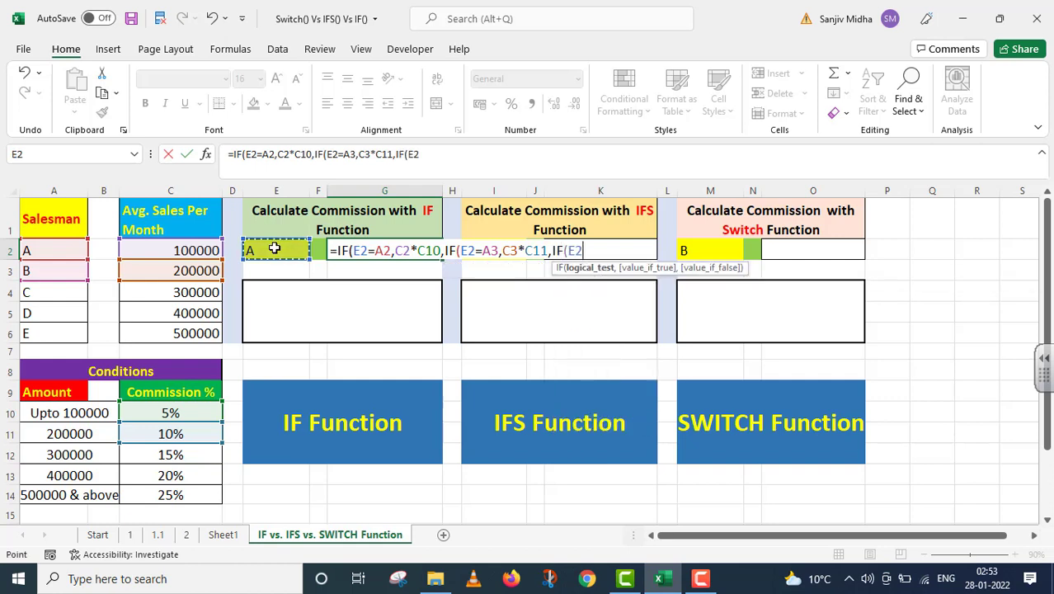
pyautogui.write('=')
pyautogui.click(38, 293)
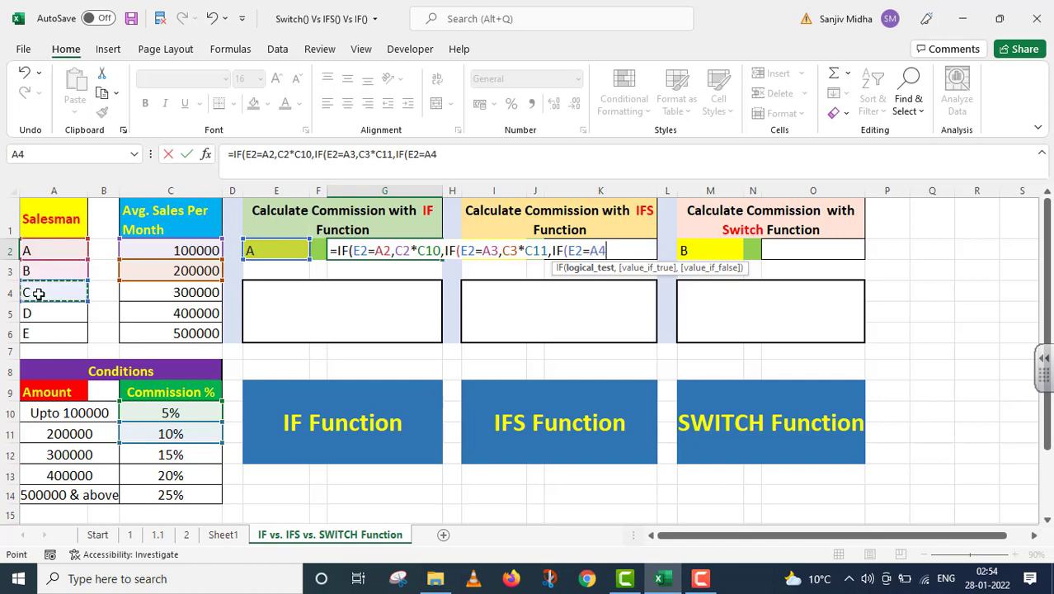
pyautogui.write(',')
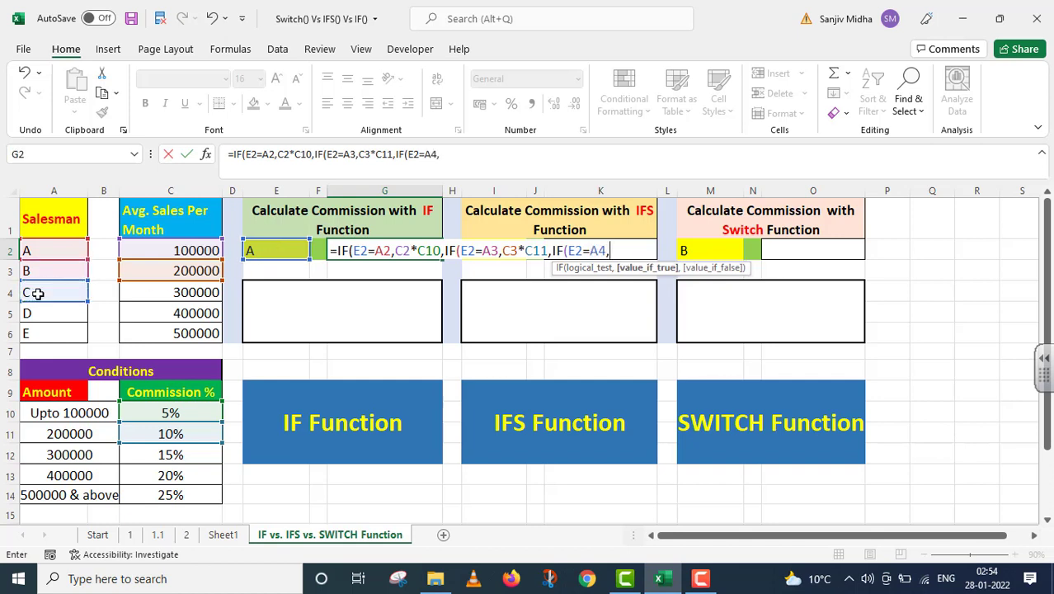
pyautogui.click(163, 295)
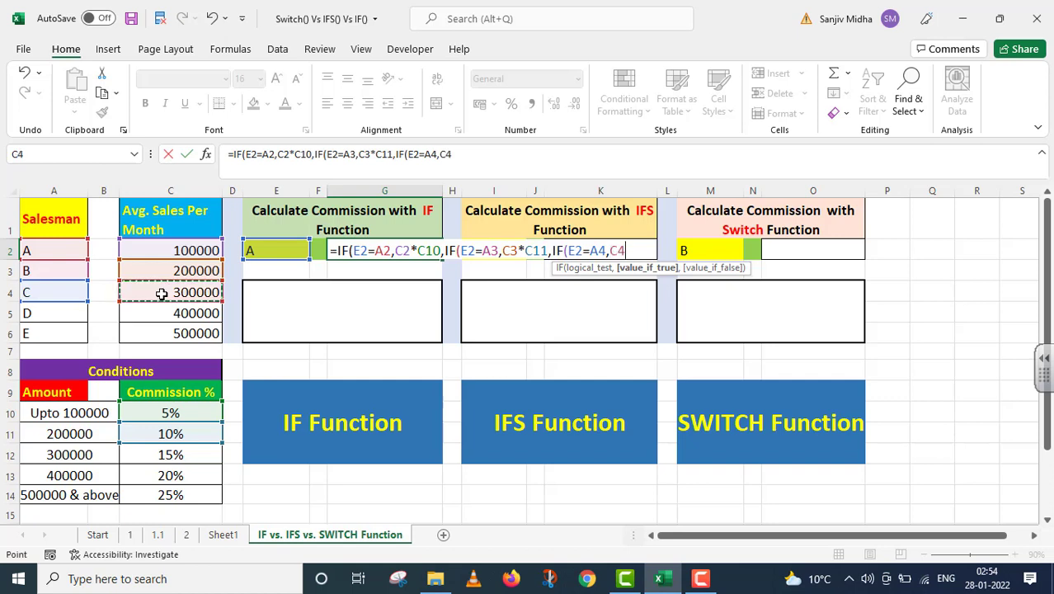
pyautogui.write('*')
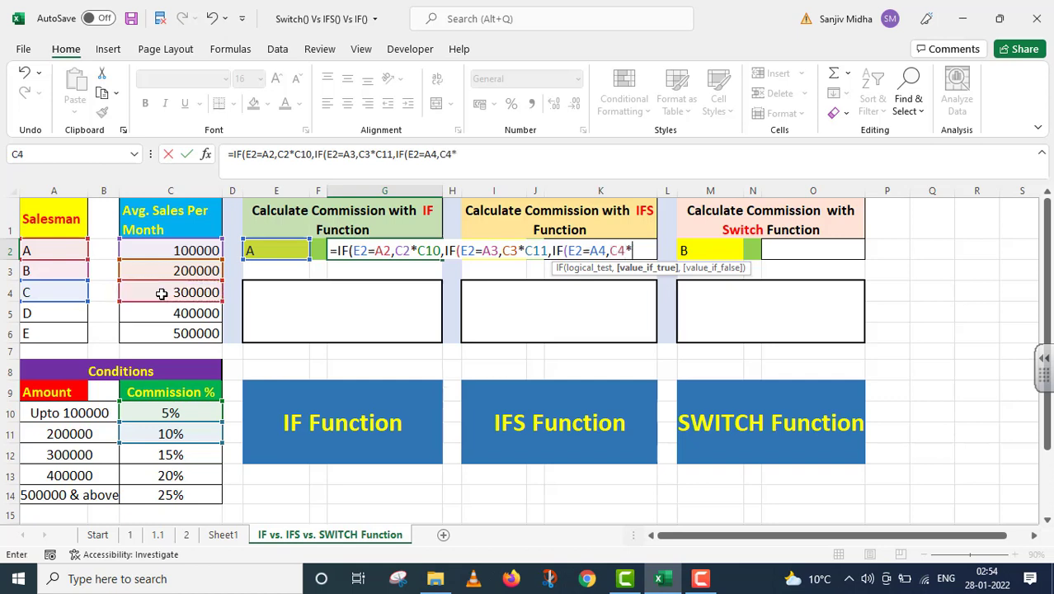
pyautogui.click(174, 455)
# Step: Nest a fourth IF in the G2 formula that tests E2=A5 and returns C5*C13 if true
pyautogui.write(',IF')
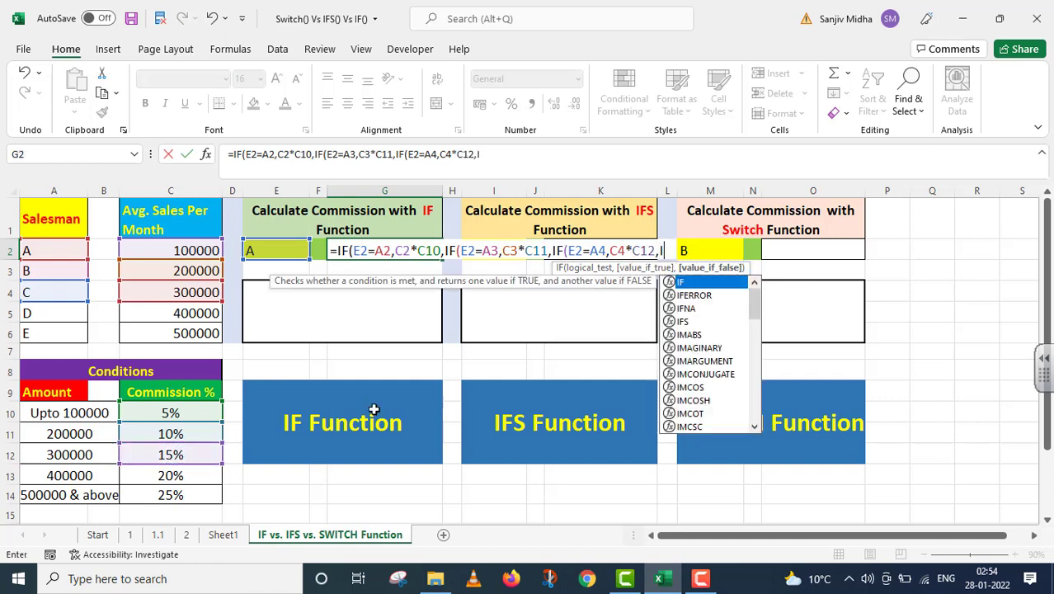
pyautogui.write('(')
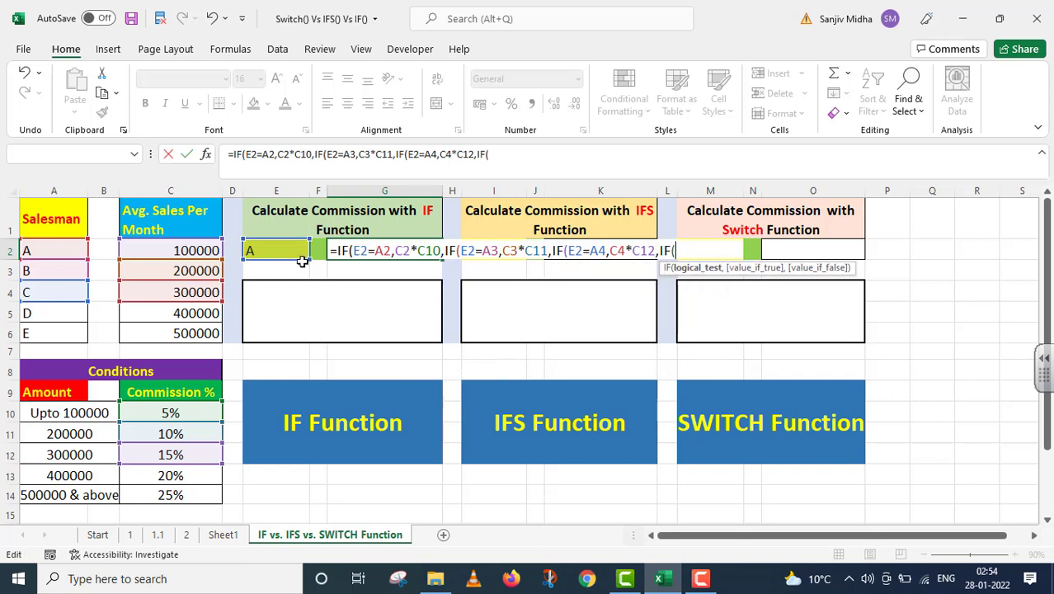
pyautogui.click(294, 250)
pyautogui.write('=')
pyautogui.click(36, 310)
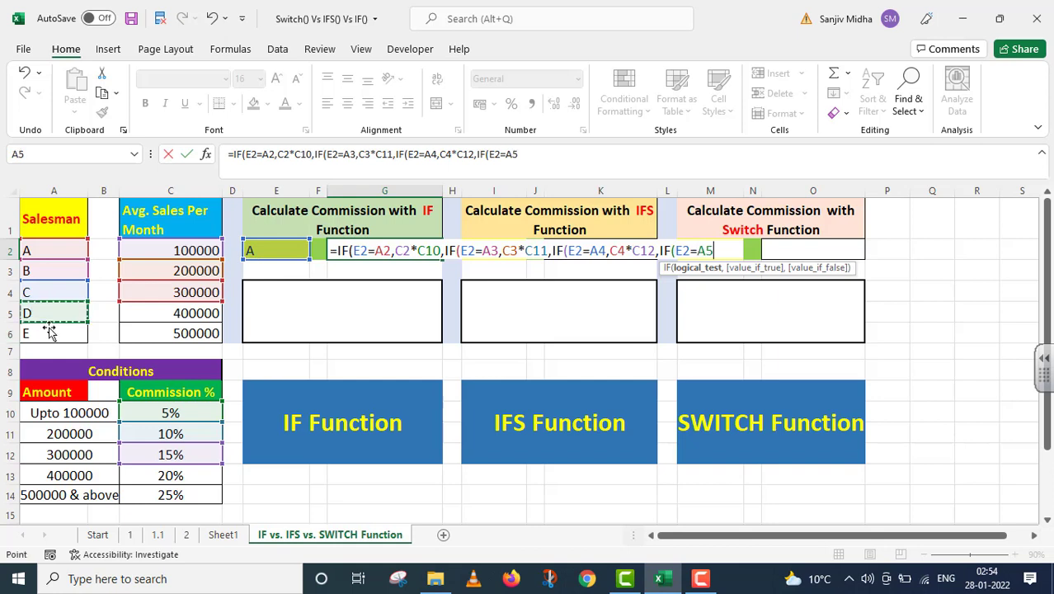
pyautogui.write(',')
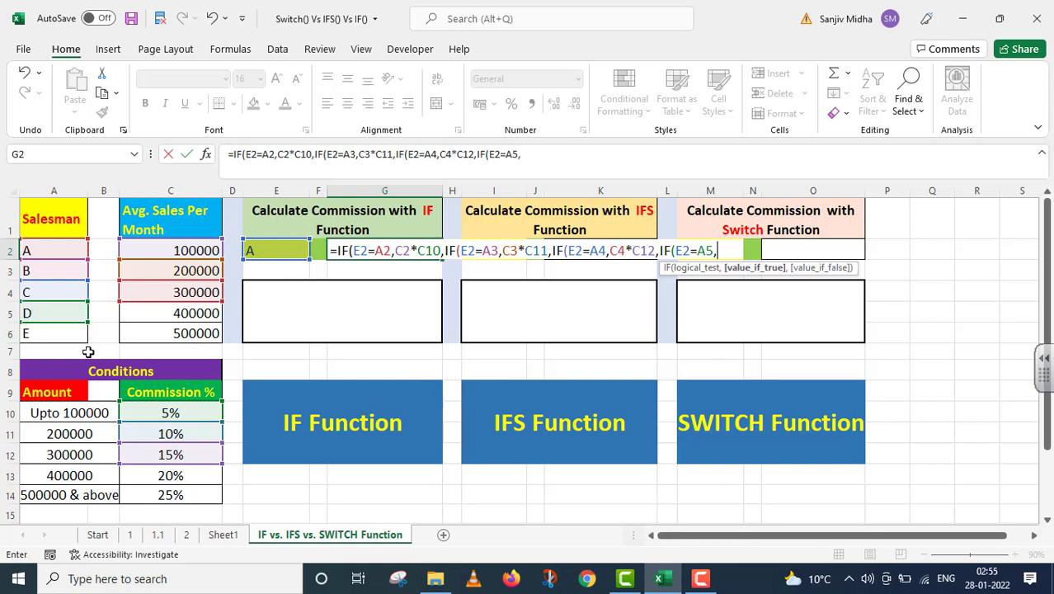
pyautogui.click(162, 313)
pyautogui.write('*')
pyautogui.click(167, 475)
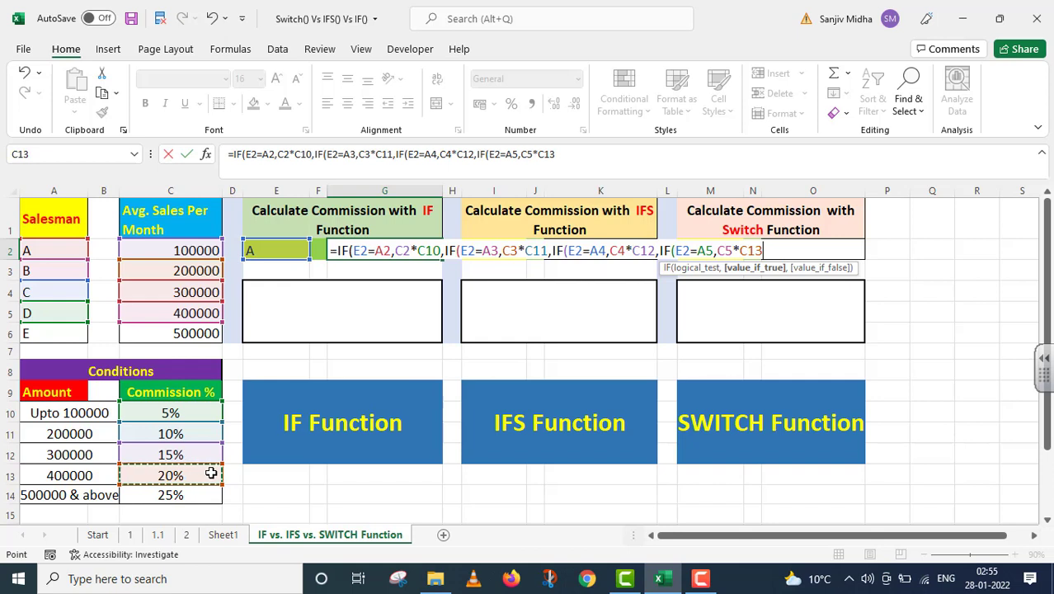
# Step: Add C6*C14 as the innermost IF's false value, close all four IFs and enter the G2 formula
pyautogui.write(',')
pyautogui.click(196, 333)
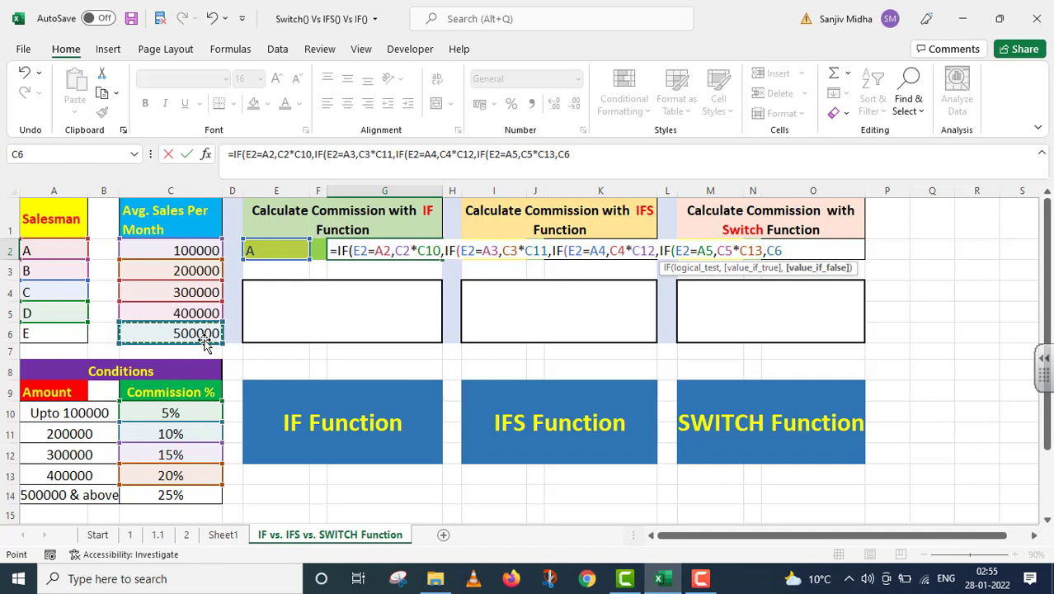
pyautogui.write('*')
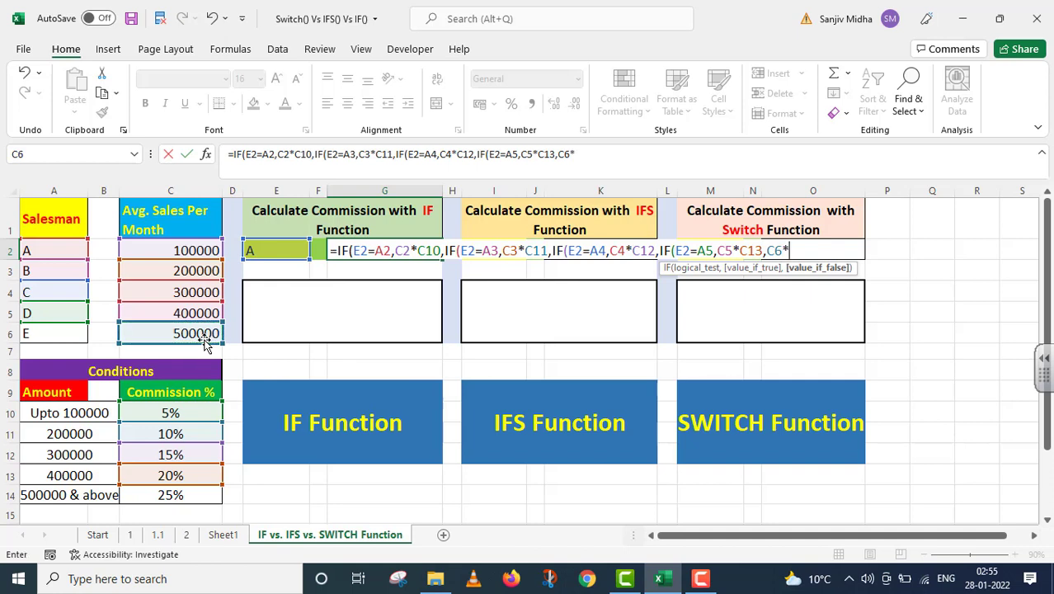
pyautogui.click(187, 495)
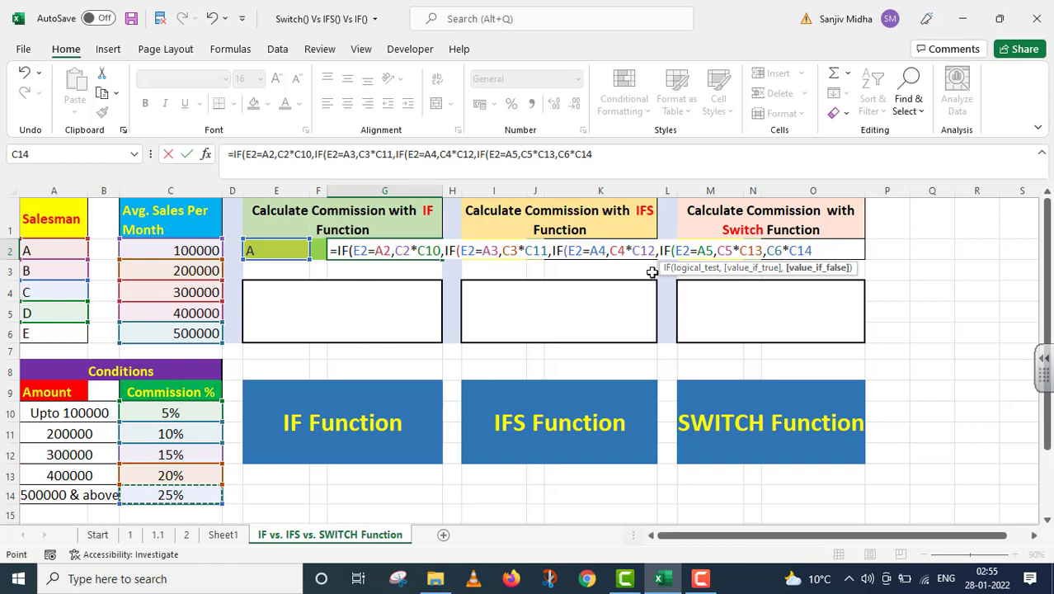
pyautogui.write(')')
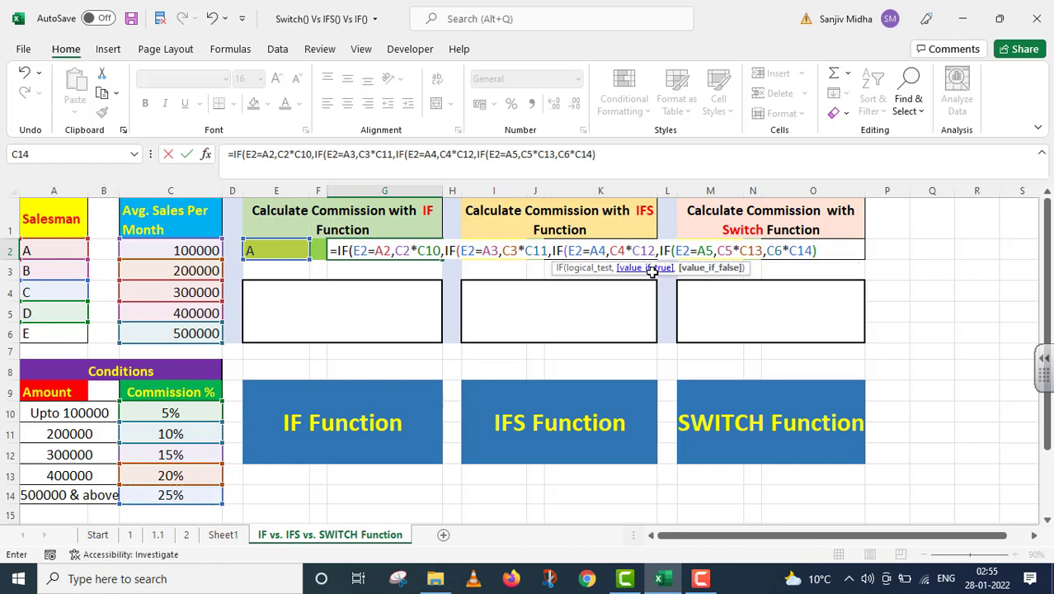
pyautogui.write(')')
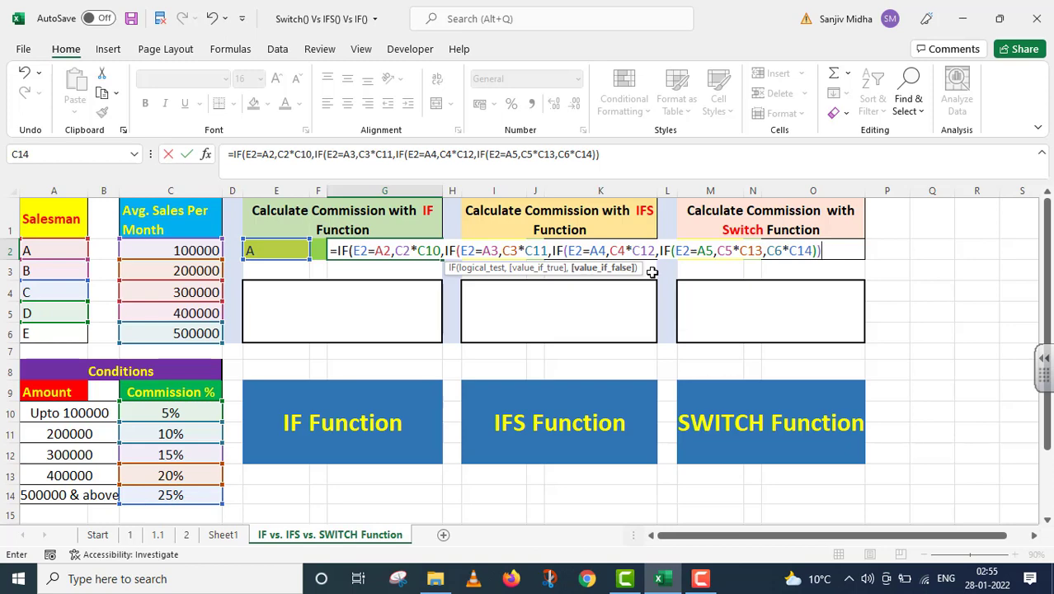
pyautogui.write('))')
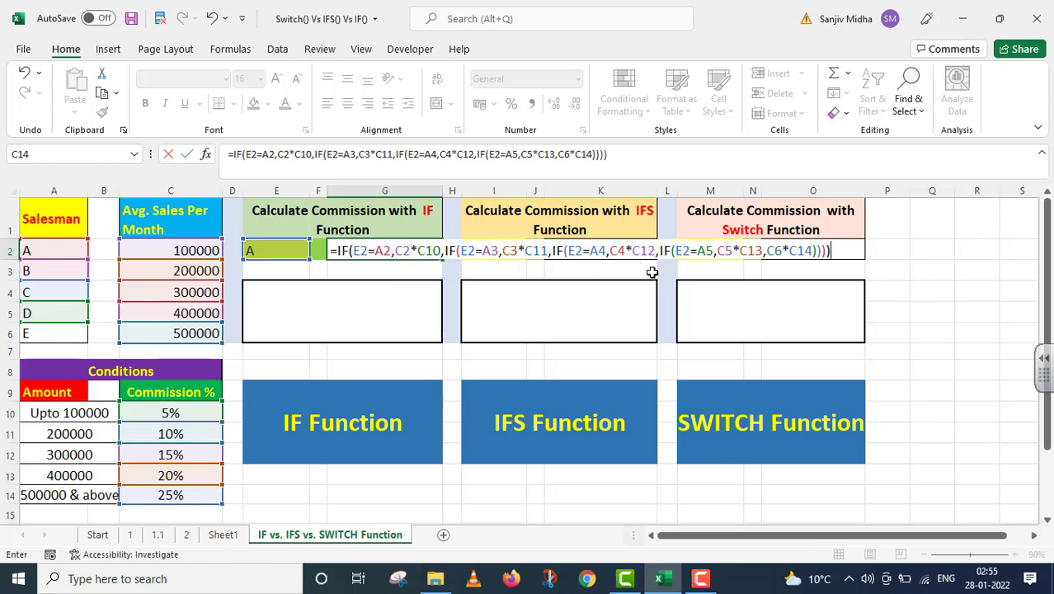
pyautogui.press('Return')
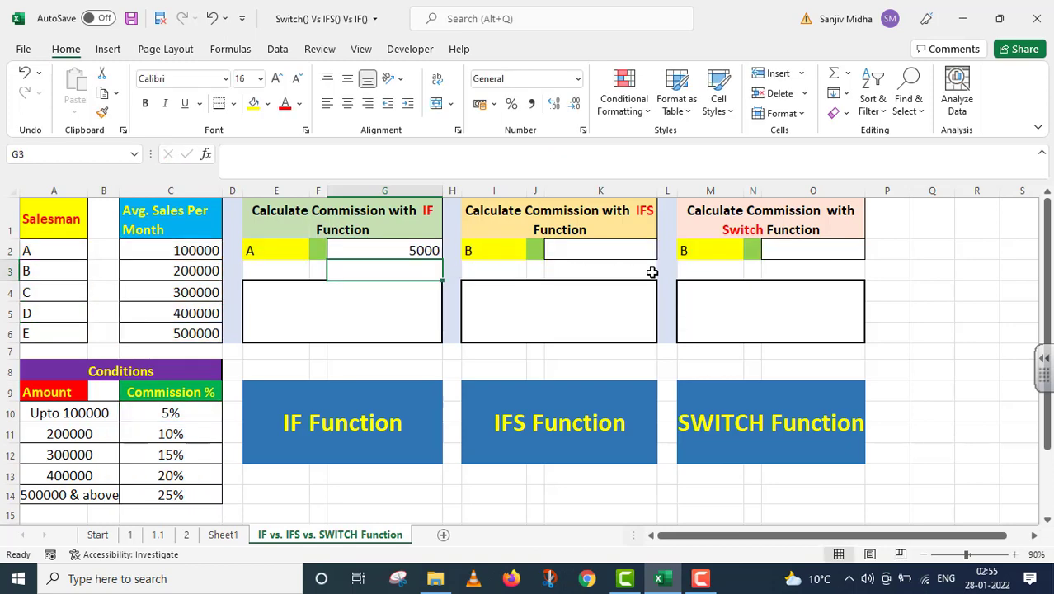
# Step: Test the IF formula by choosing salesman B and then salesman E from the drop-down list in E2
pyautogui.click(282, 250)
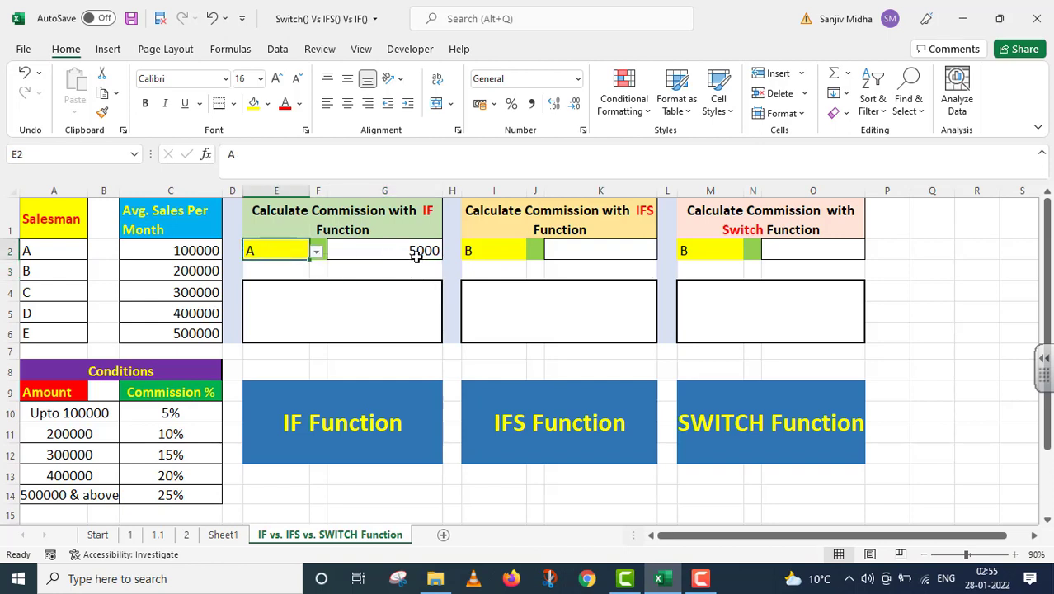
pyautogui.click(316, 249)
pyautogui.click(293, 275)
pyautogui.click(316, 251)
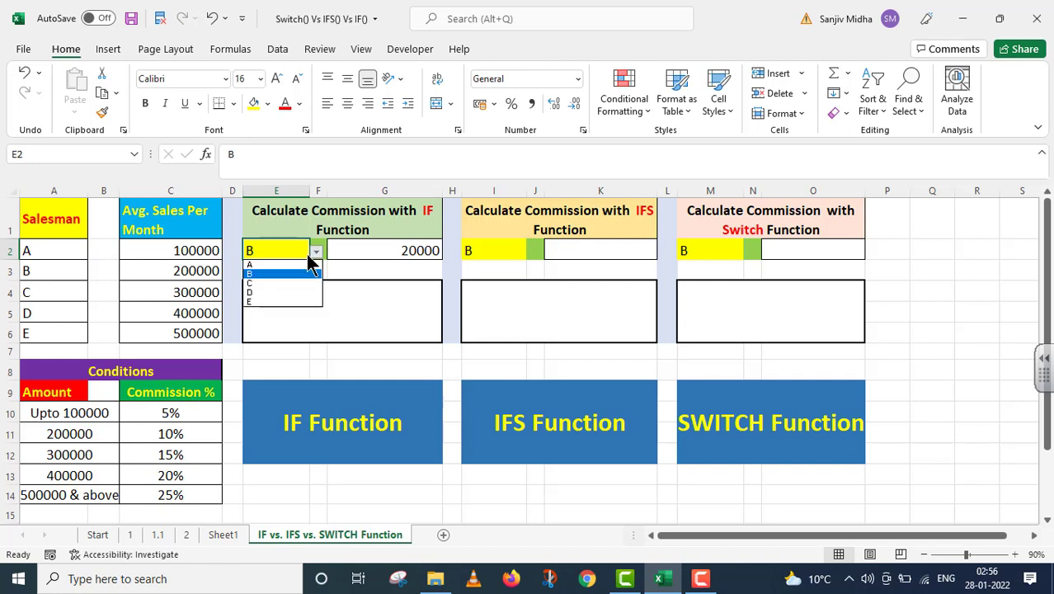
pyautogui.click(272, 302)
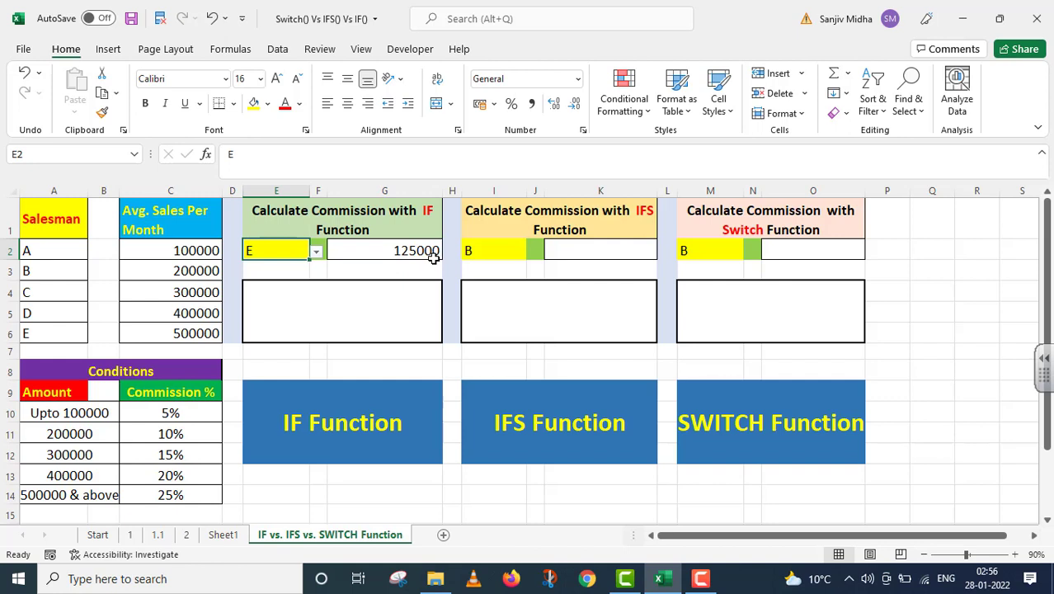
# Step: Copy the full formula text from G2 into the merged box at E4, prefixed with an apostrophe to display it as text
pyautogui.click(350, 249)
pyautogui.moveTo(641, 149); pyautogui.dragTo(210, 185)
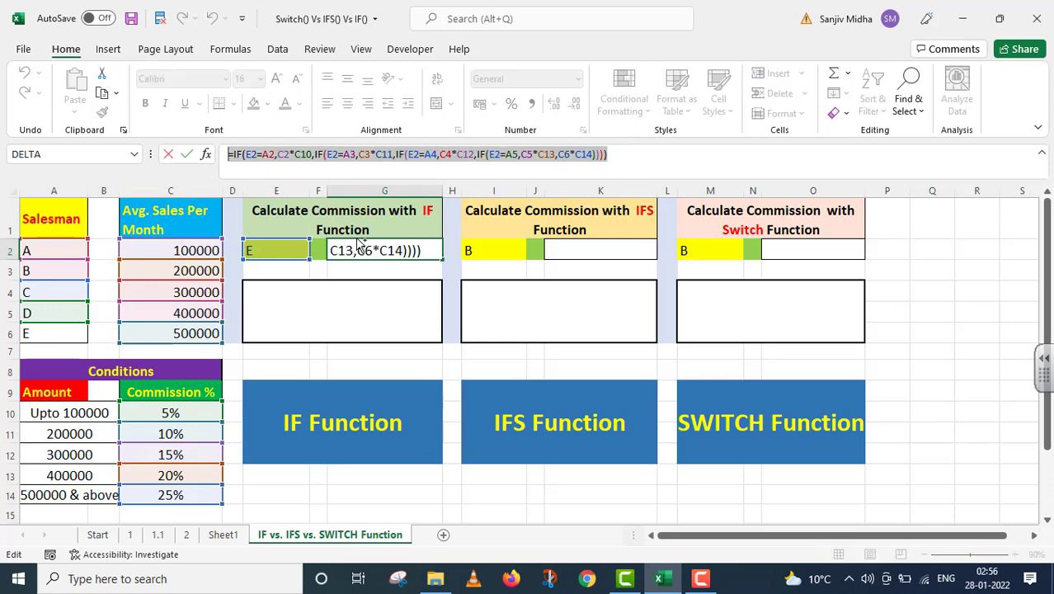
pyautogui.press('Return')
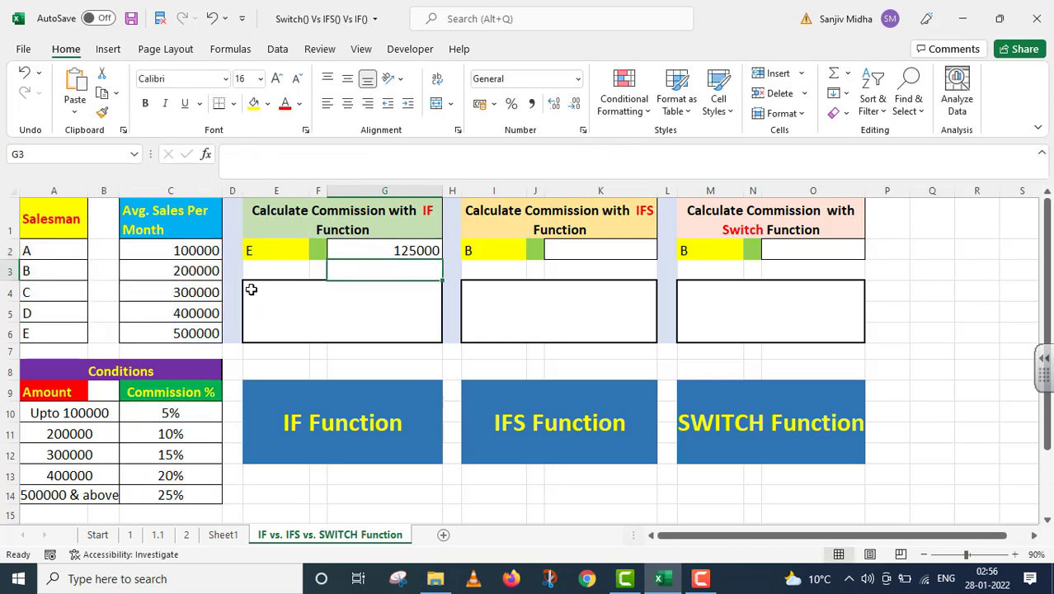
pyautogui.click(260, 290)
pyautogui.doubleClick(299, 313)
pyautogui.hotkey('ctrl', 'v')
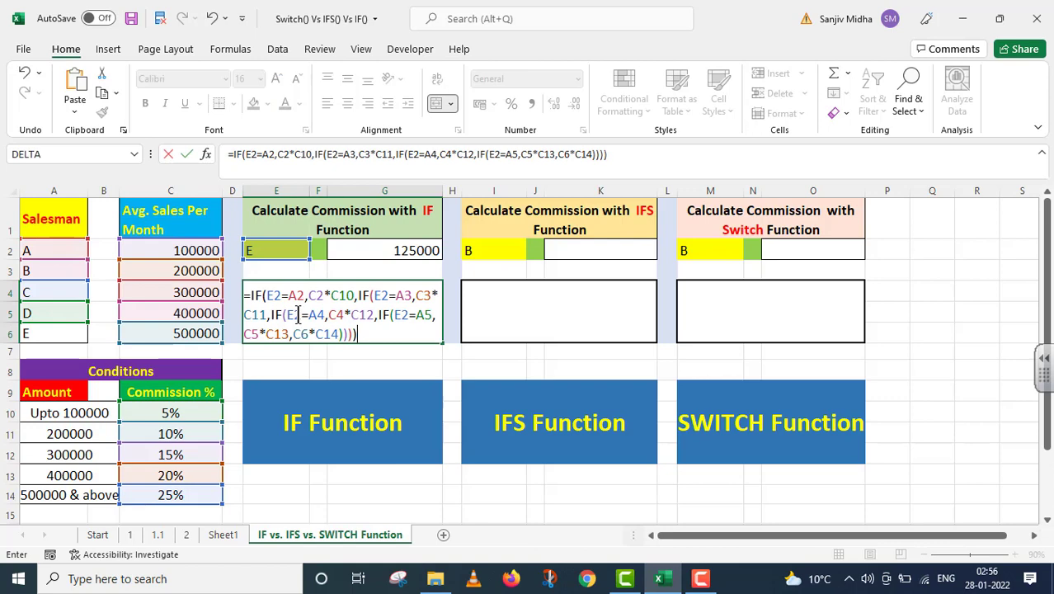
pyautogui.click(245, 295)
pyautogui.write("'")
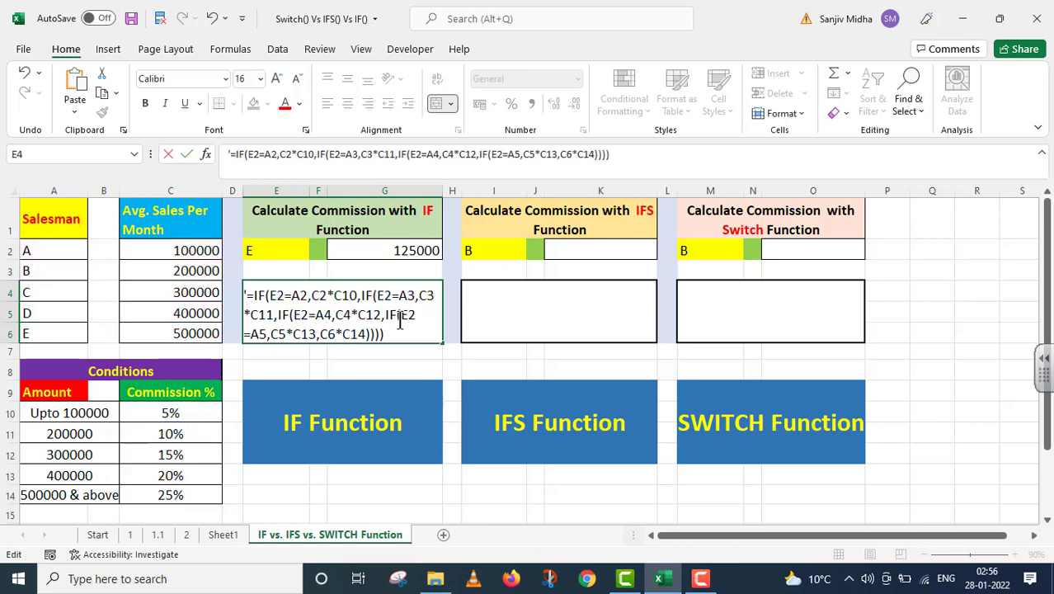
pyautogui.click(383, 353)
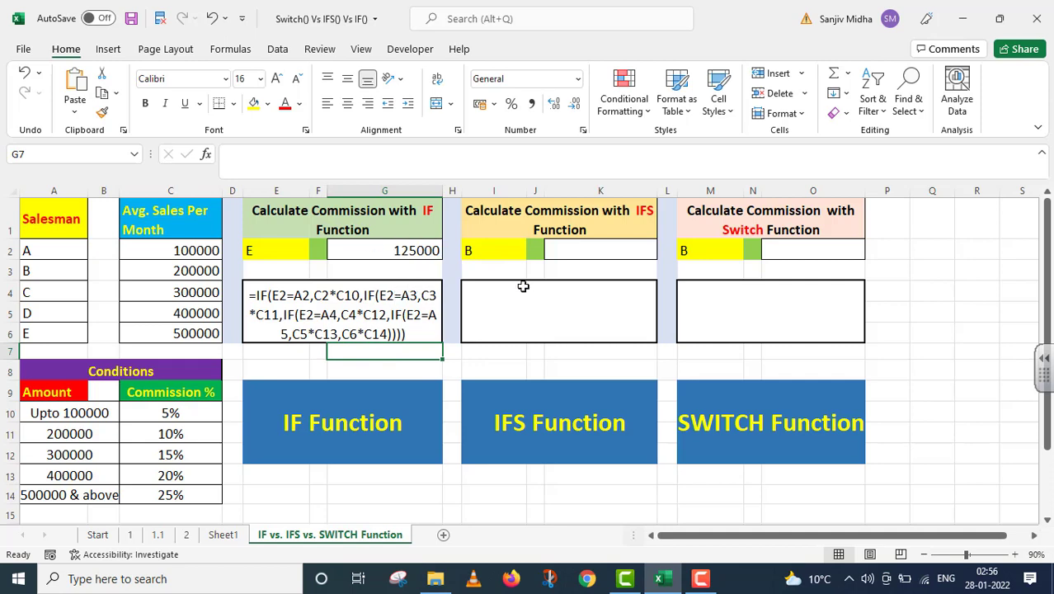
# Step: Begin an IFS formula in K2 whose first test is I2=A2 with the value C2*C10, continuing to its second test
pyautogui.click(576, 251)
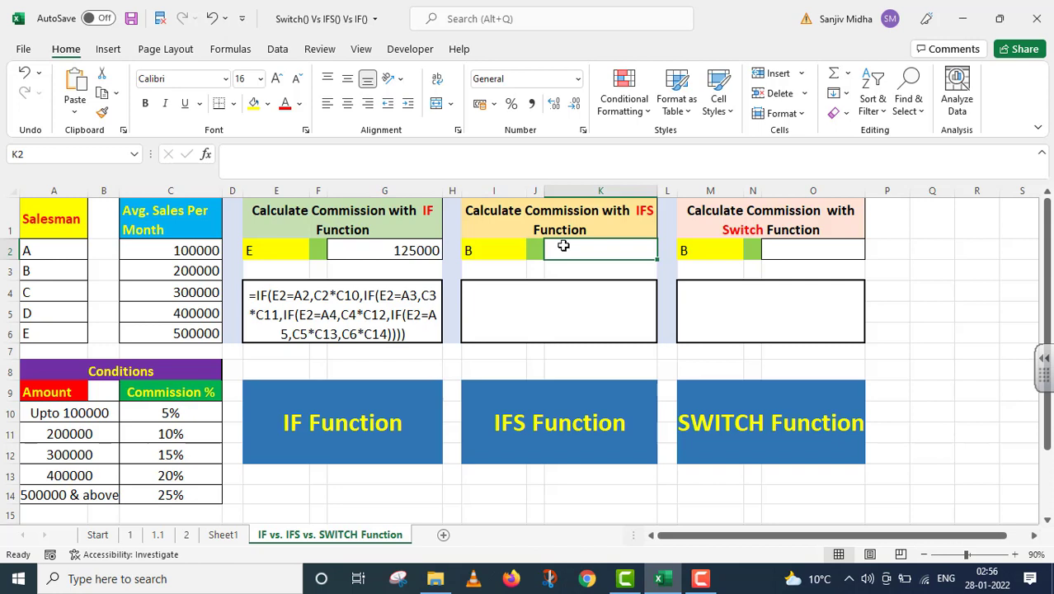
pyautogui.write('=I')
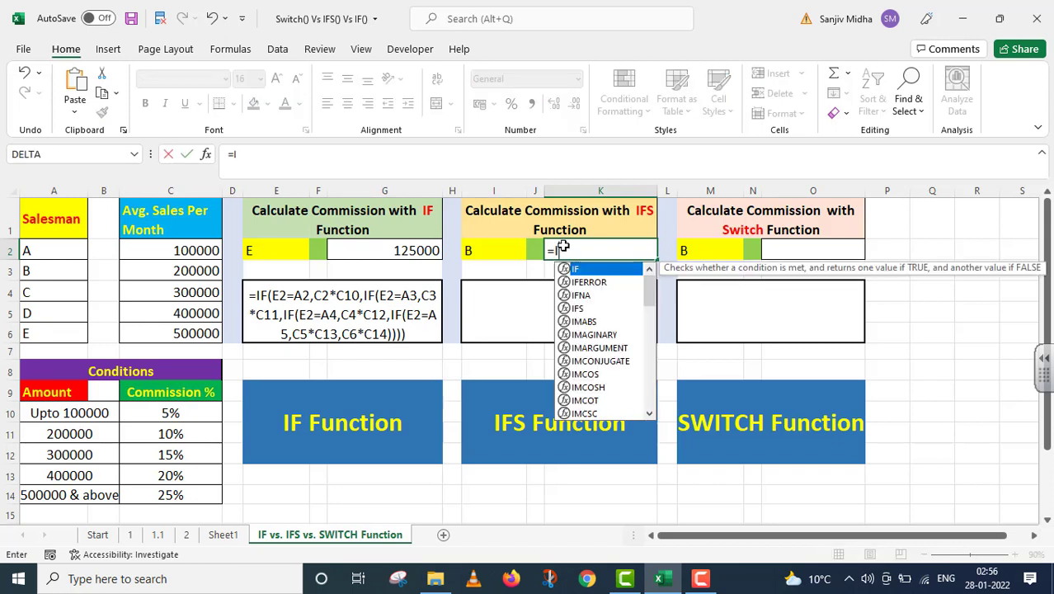
pyautogui.write('FS(')
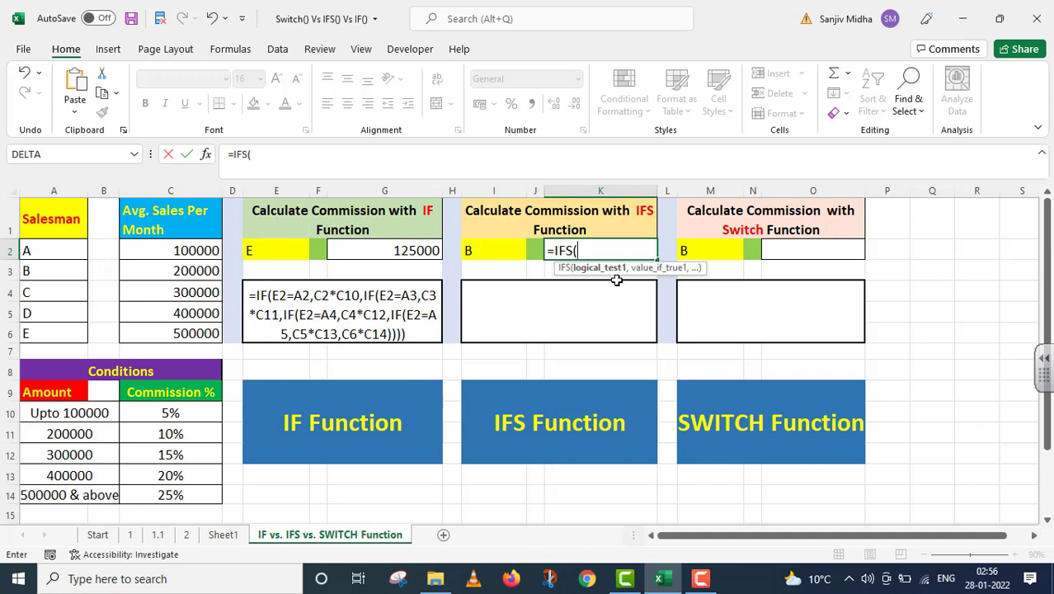
pyautogui.click(496, 256)
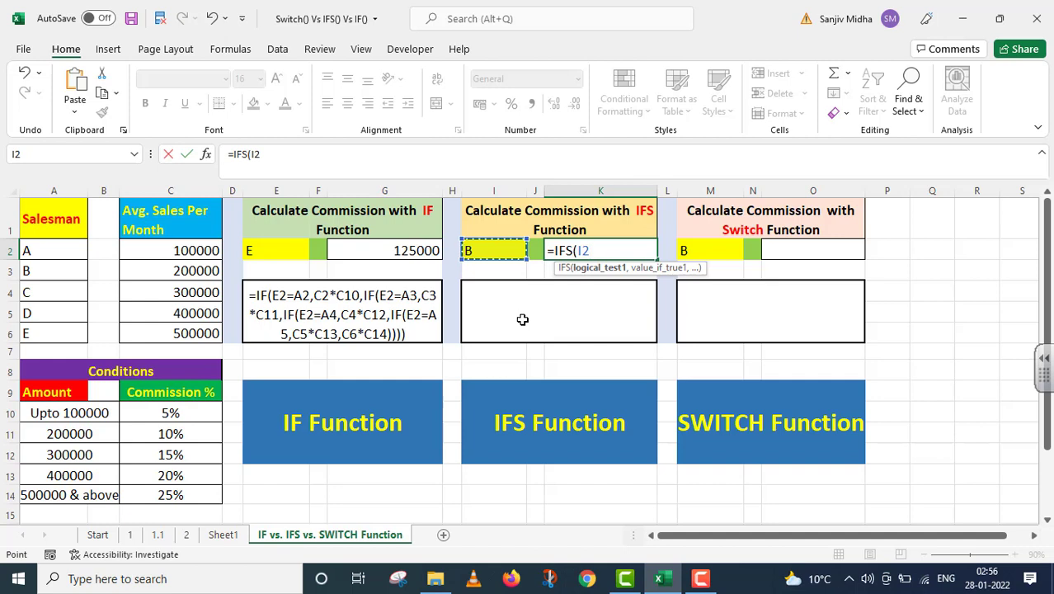
pyautogui.write('=')
pyautogui.click(57, 250)
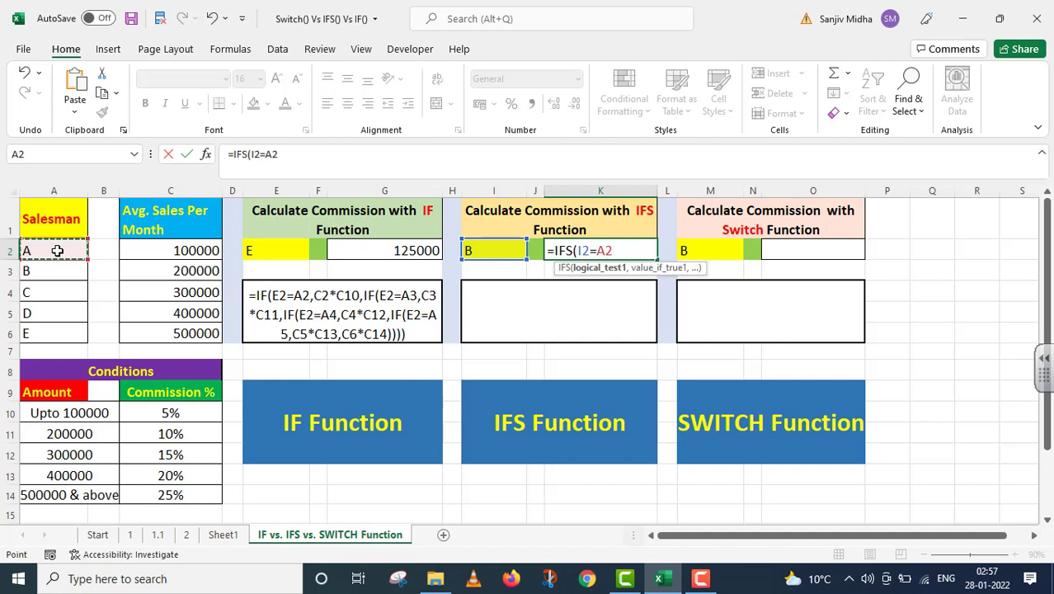
pyautogui.write(',')
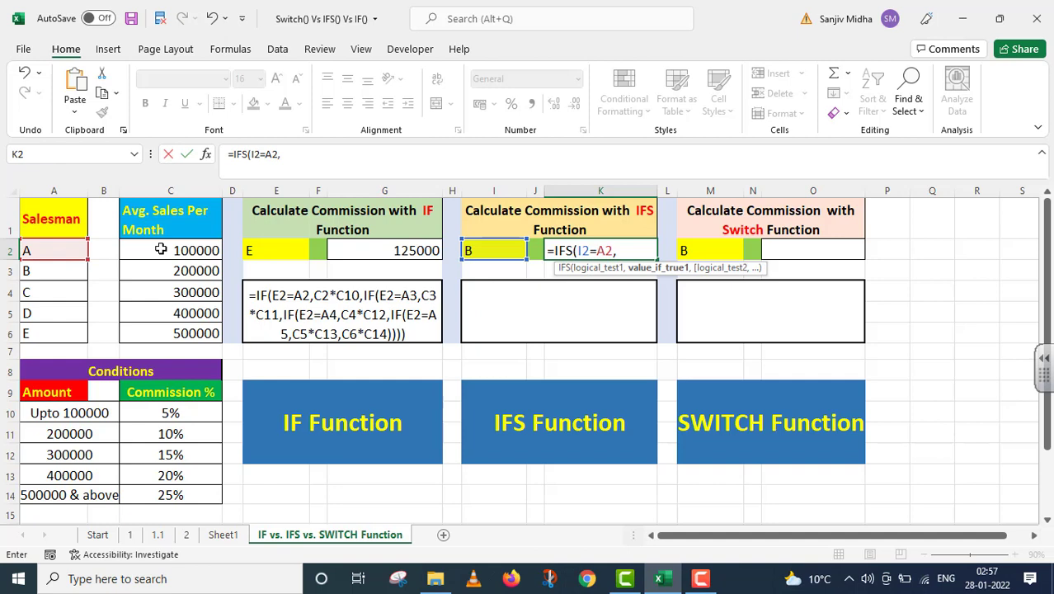
pyautogui.click(162, 249)
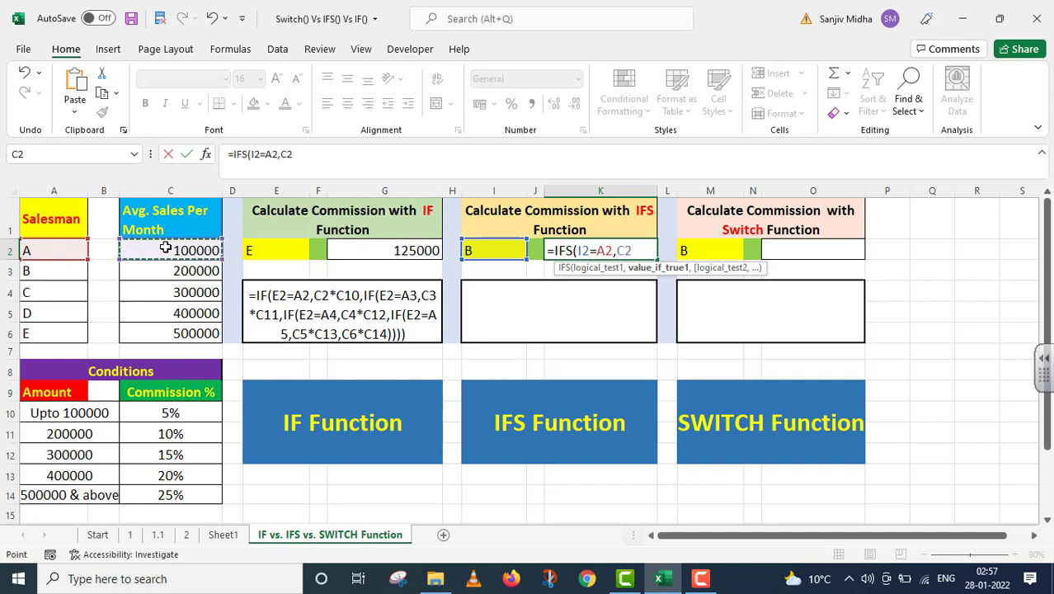
pyautogui.write('*')
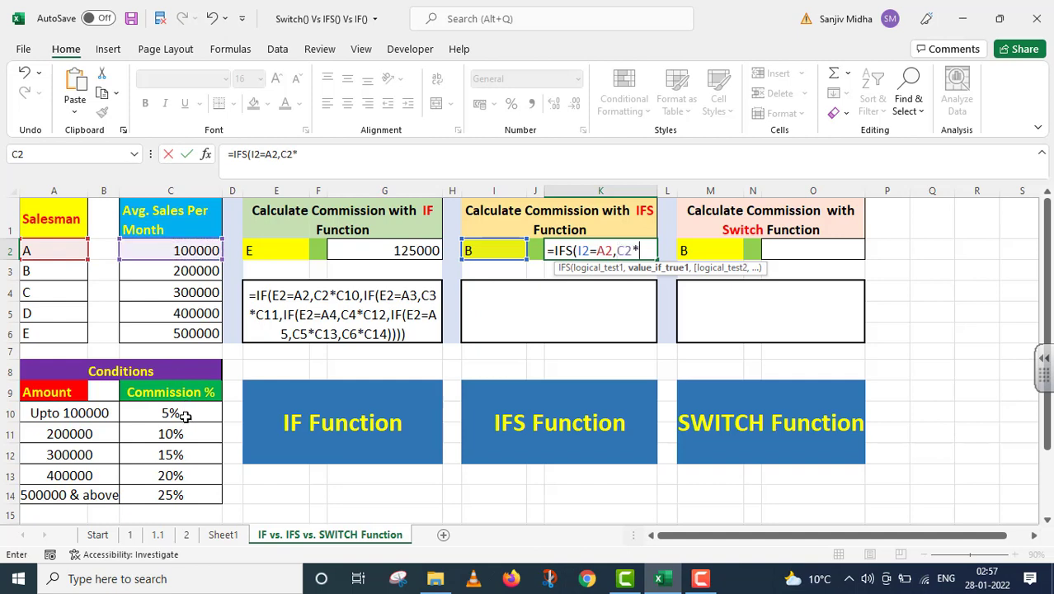
pyautogui.click(184, 415)
pyautogui.write(',')
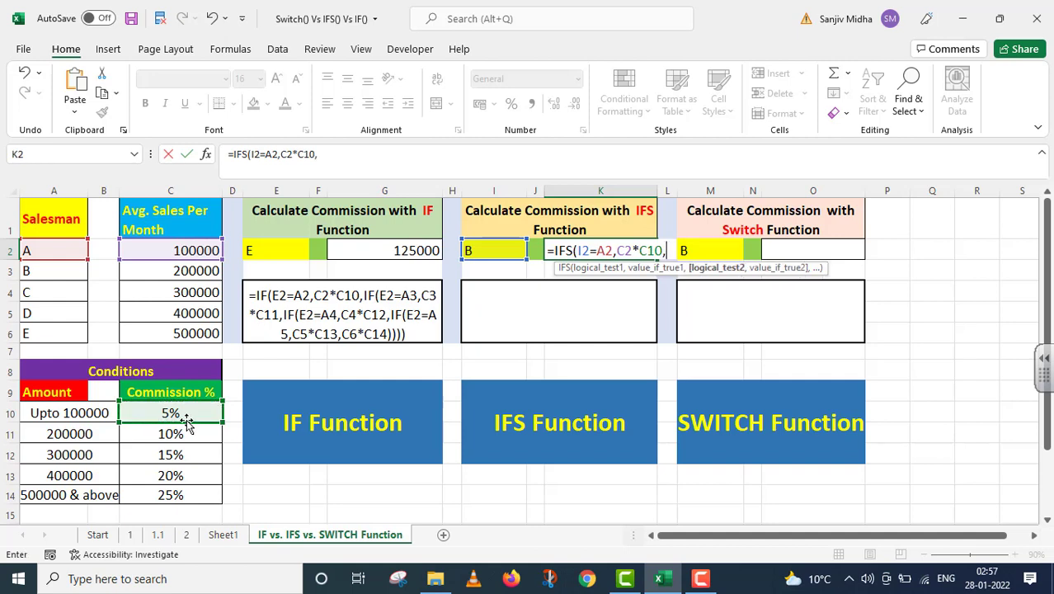
# Step: Add the IFS formula's second test I2=A3 with the value C3*C11
pyautogui.click(497, 250)
pyautogui.write('=')
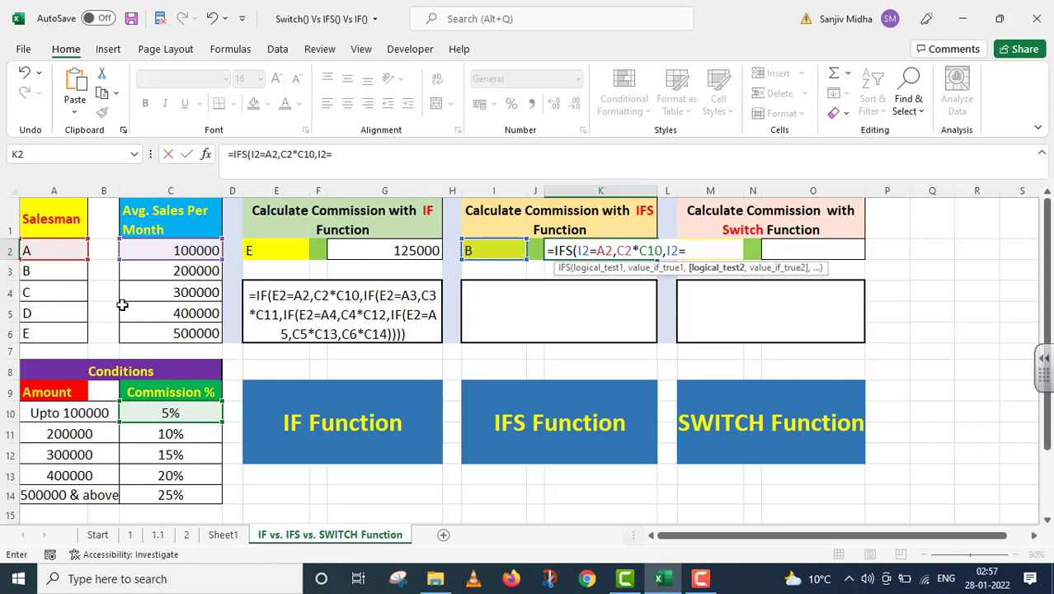
pyautogui.click(61, 272)
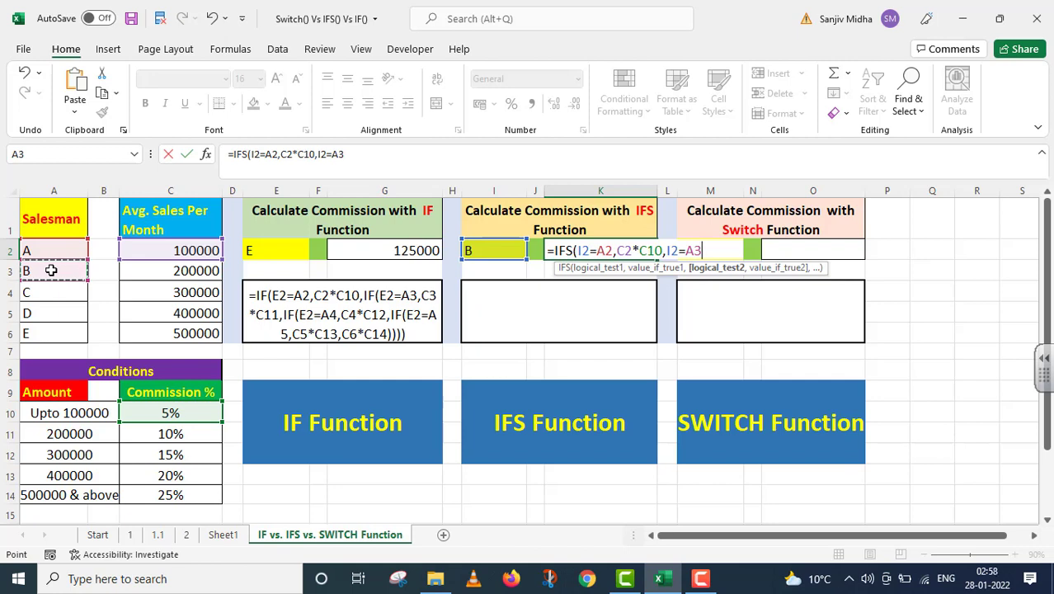
pyautogui.write(',')
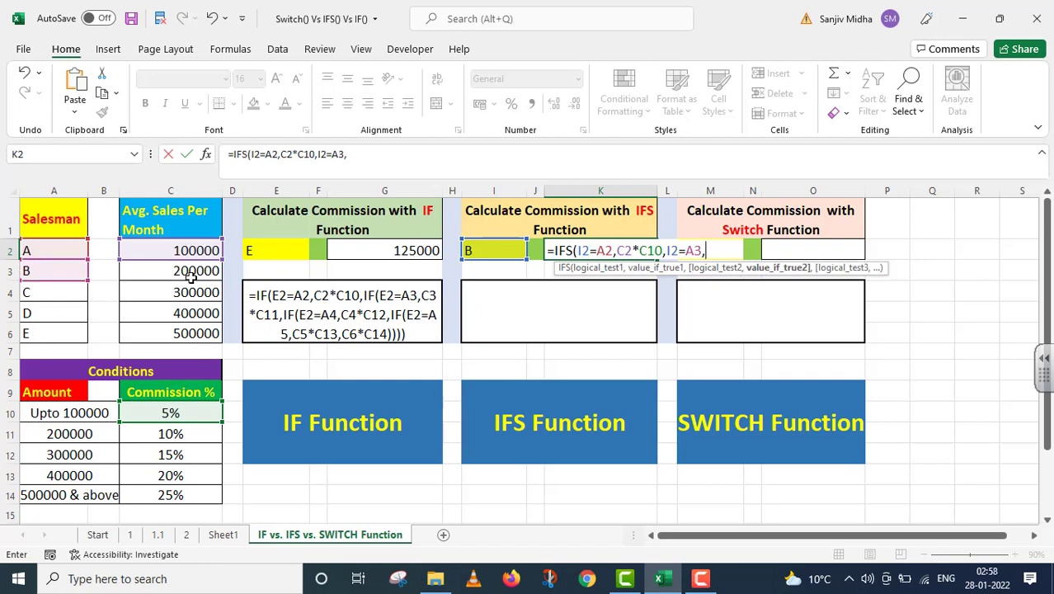
pyautogui.click(192, 272)
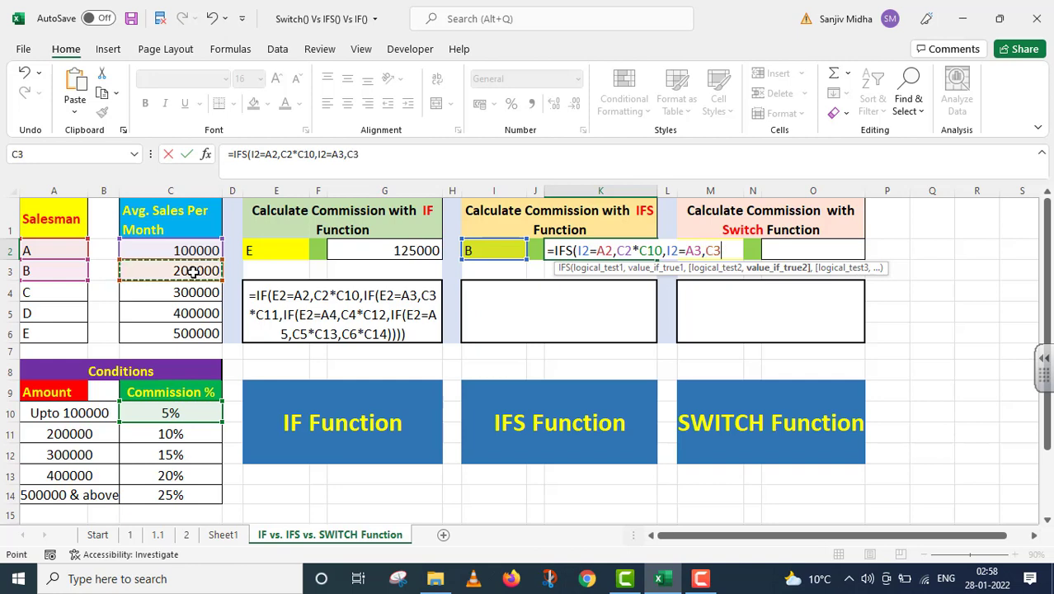
pyautogui.write('*')
pyautogui.click(178, 436)
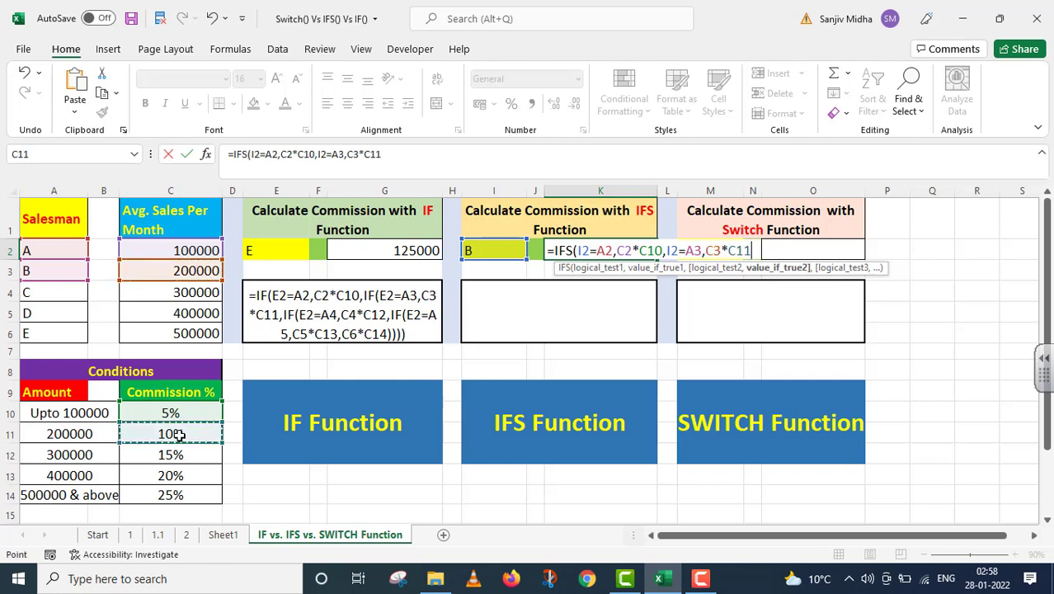
pyautogui.write(',')
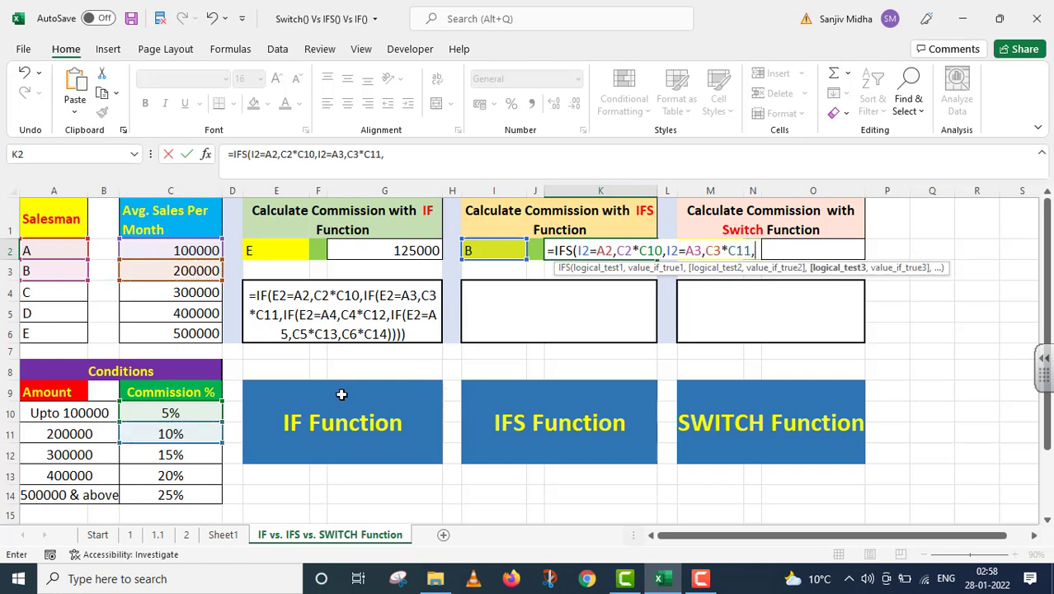
# Step: Add the IFS formula's third test I2=A4 with the value C4*C12
pyautogui.click(503, 250)
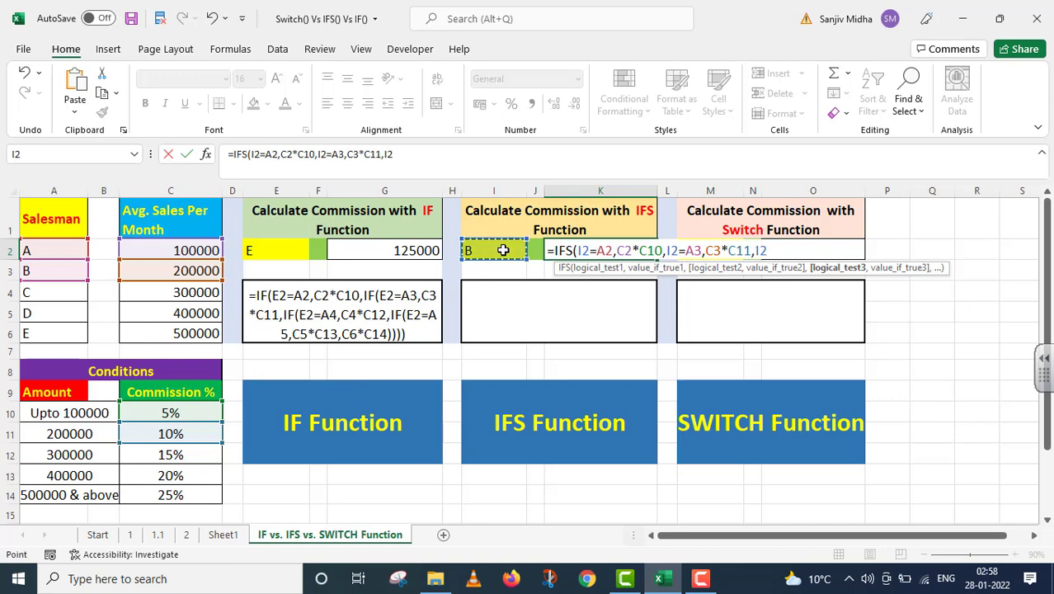
pyautogui.write('=')
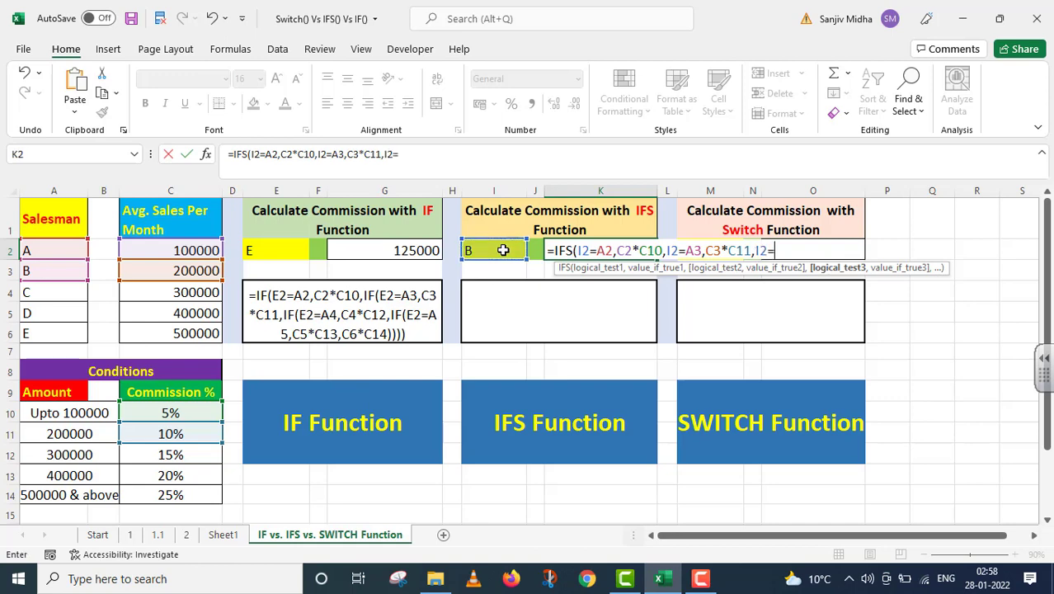
pyautogui.click(42, 292)
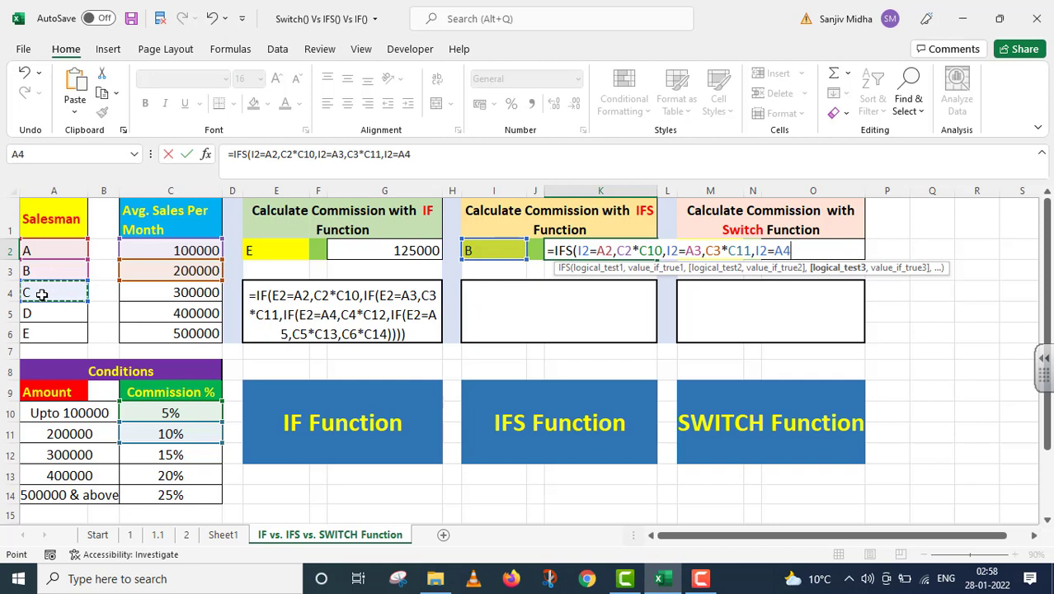
pyautogui.write(',')
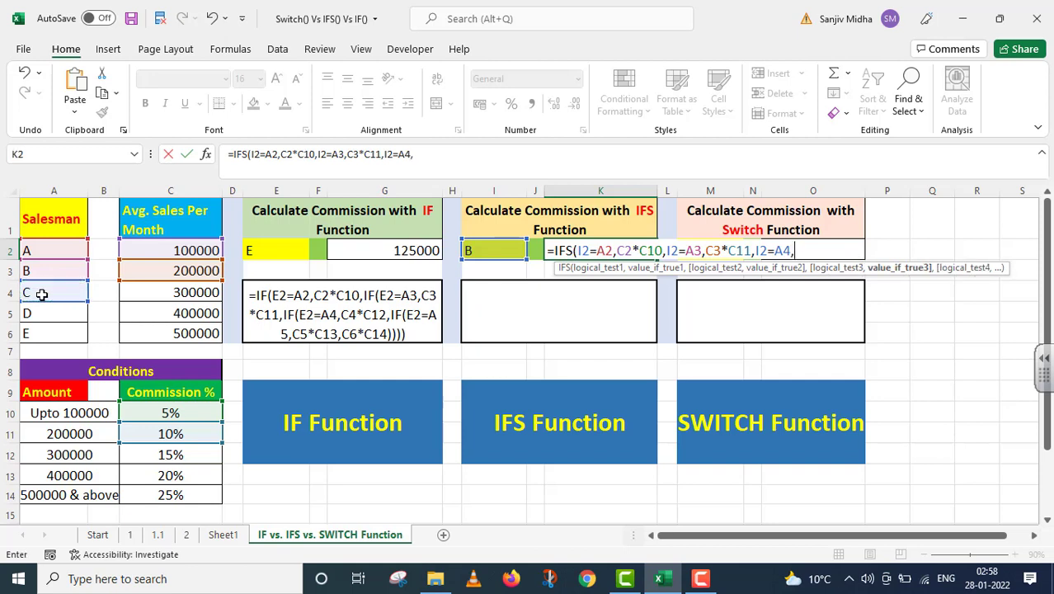
pyautogui.click(179, 292)
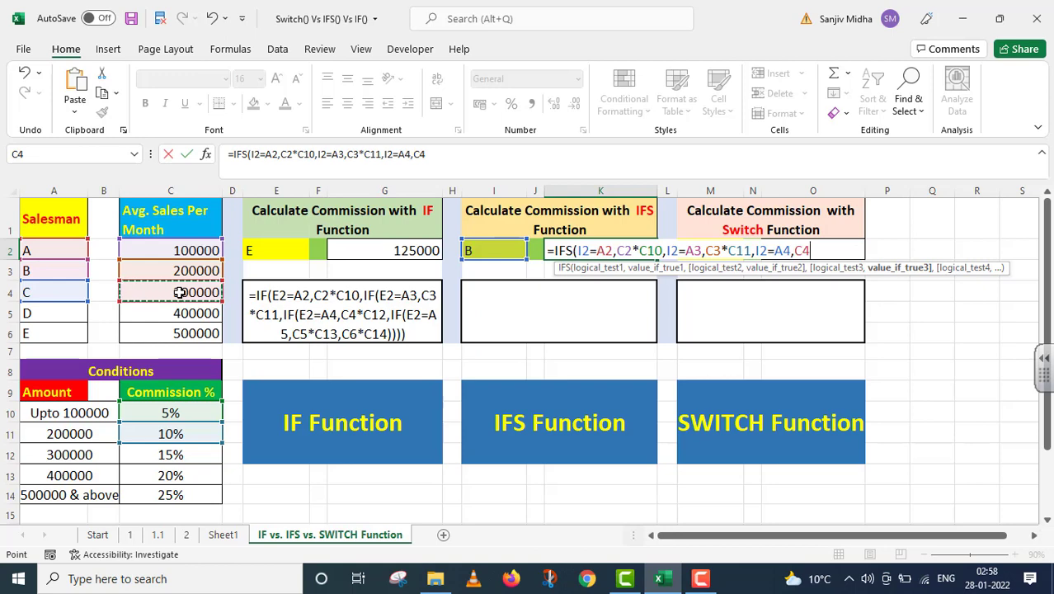
pyautogui.write('*')
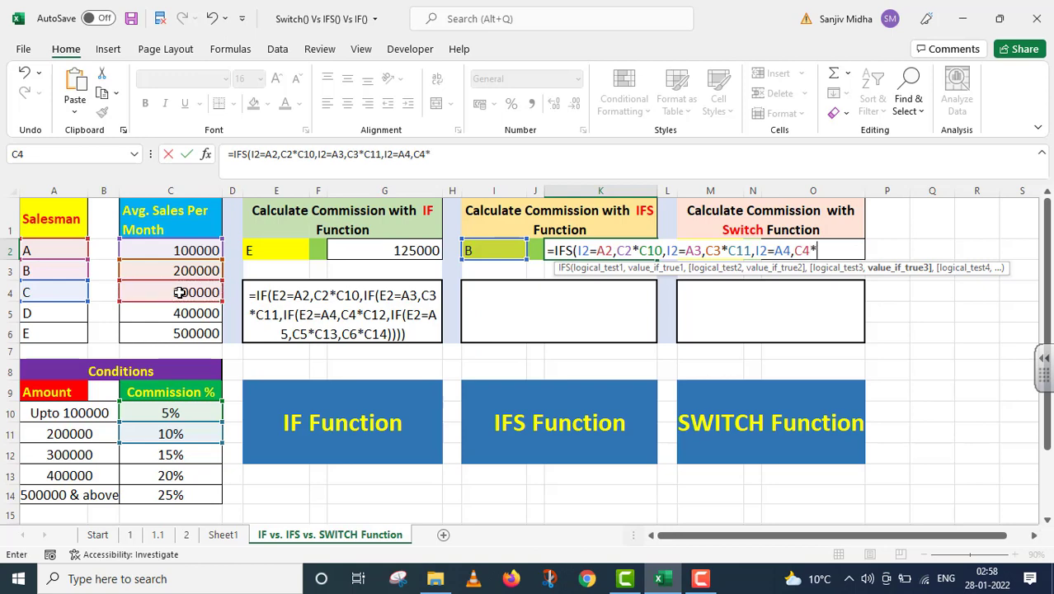
pyautogui.click(179, 454)
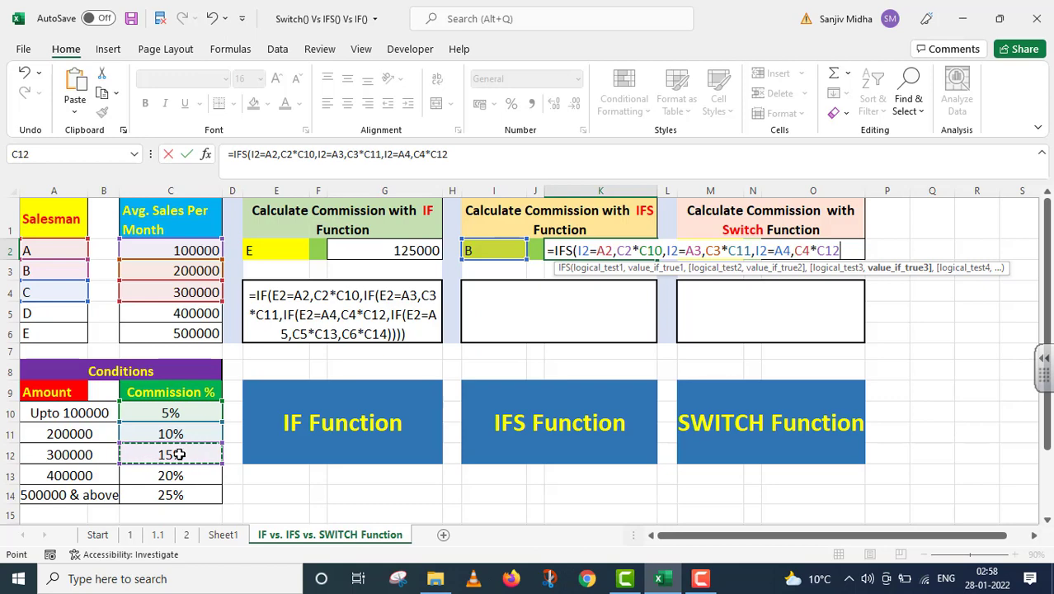
pyautogui.write(',')
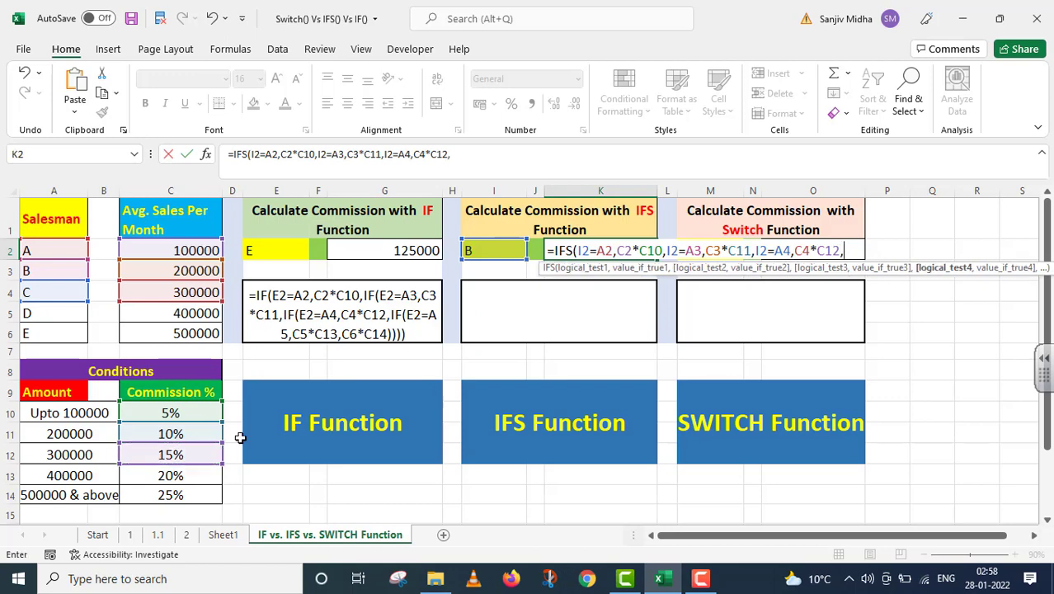
# Step: Add the IFS formula's fourth test I2=A5 with the value C5*C13
pyautogui.click(495, 247)
pyautogui.write('=')
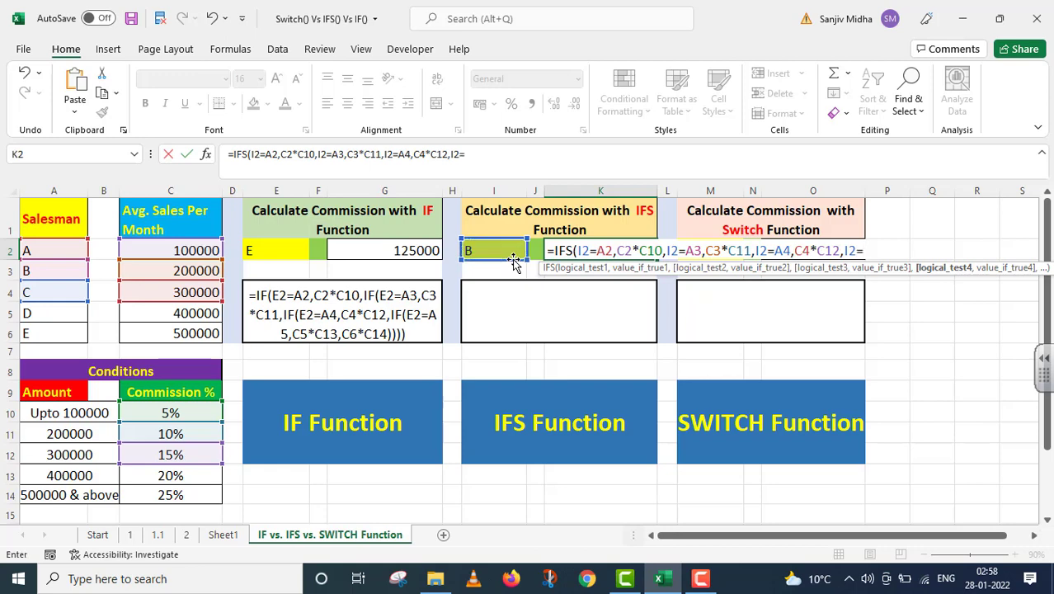
pyautogui.click(57, 314)
pyautogui.write(',')
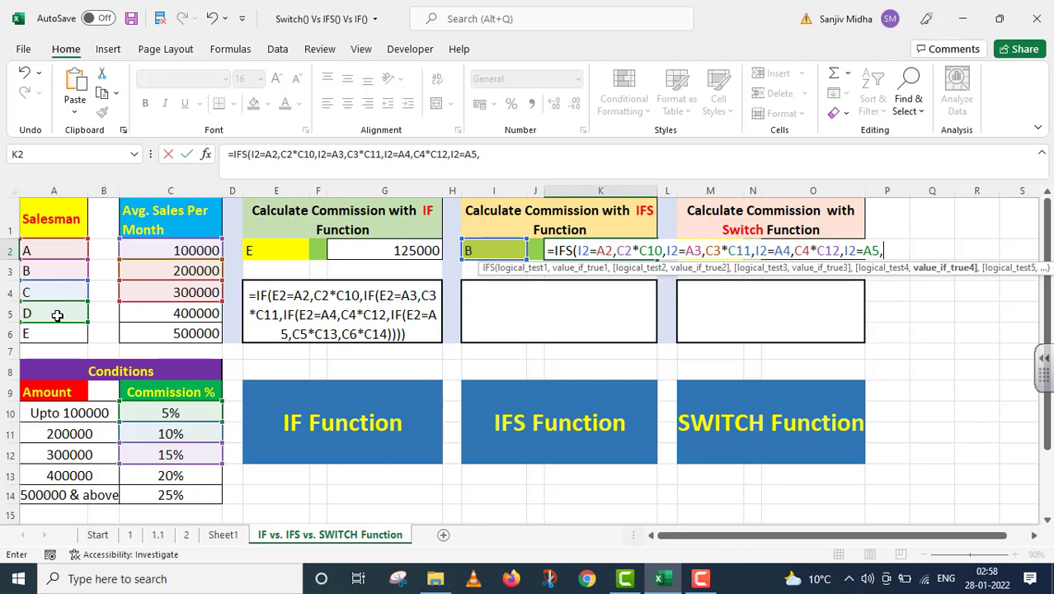
pyautogui.click(177, 314)
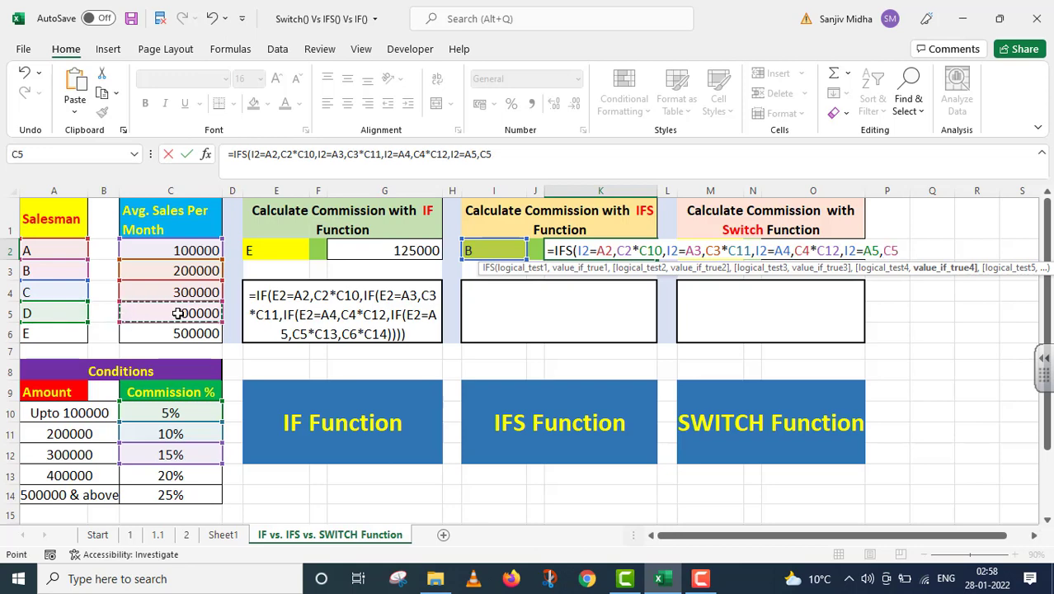
pyautogui.write('*')
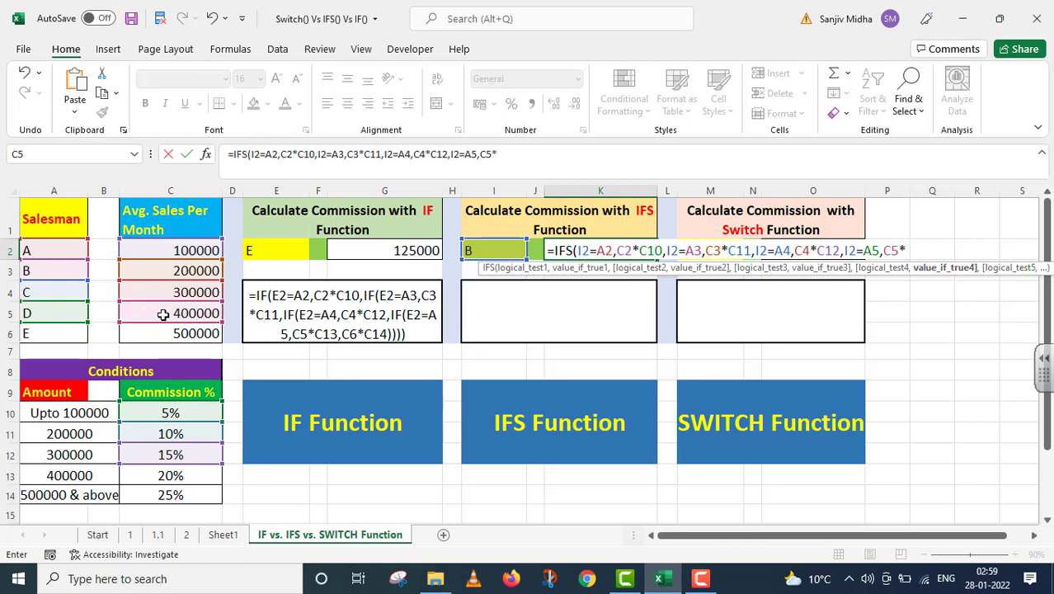
pyautogui.click(178, 476)
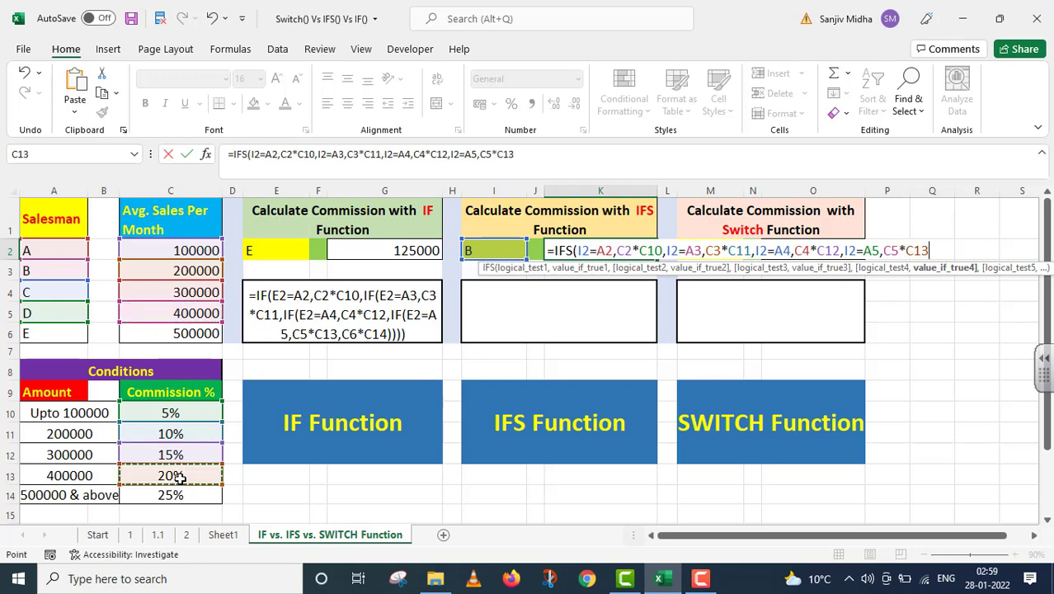
pyautogui.write(',')
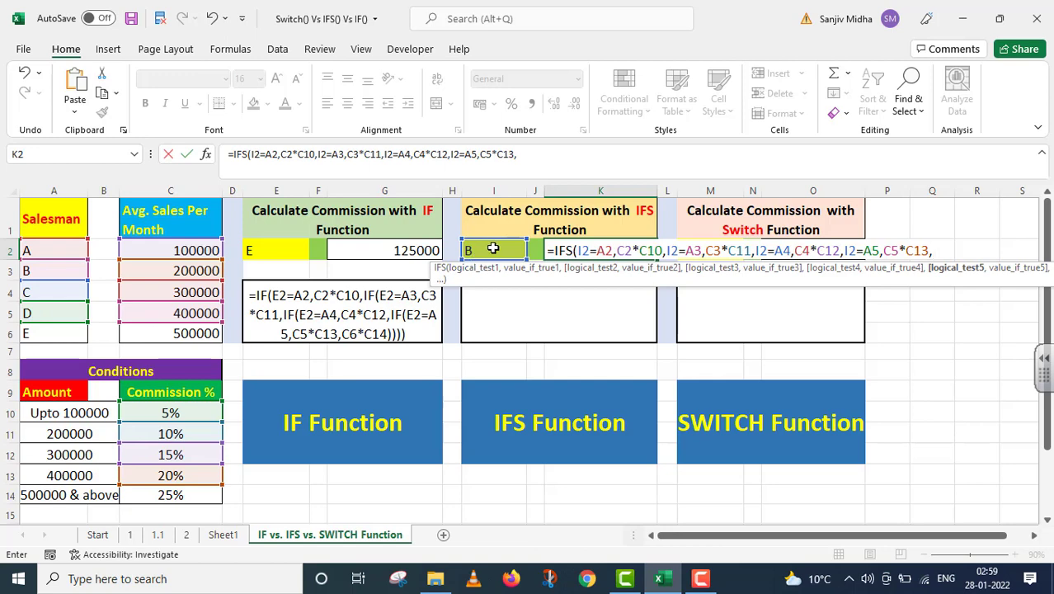
# Step: Add the fifth test I2=A6 with the value C6*C14, close the IFS function and enter the K2 formula
pyautogui.click(493, 249)
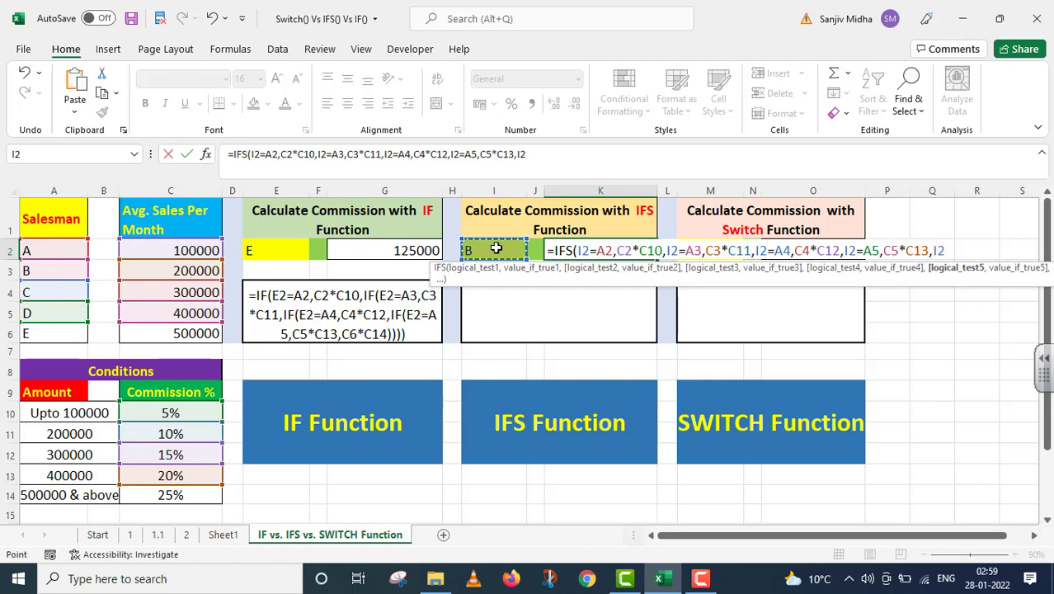
pyautogui.write('=')
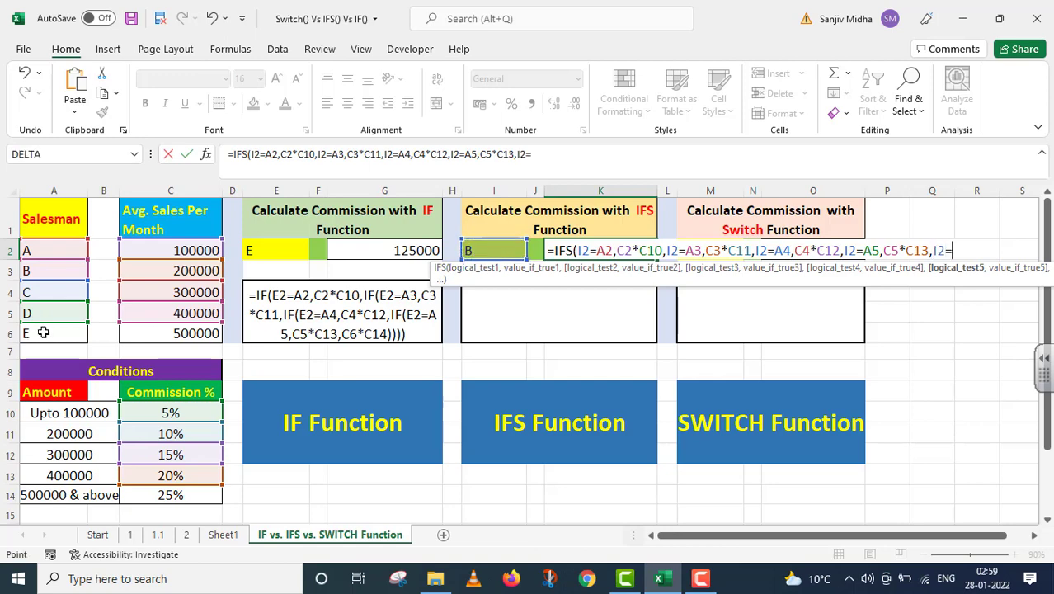
pyautogui.click(43, 332)
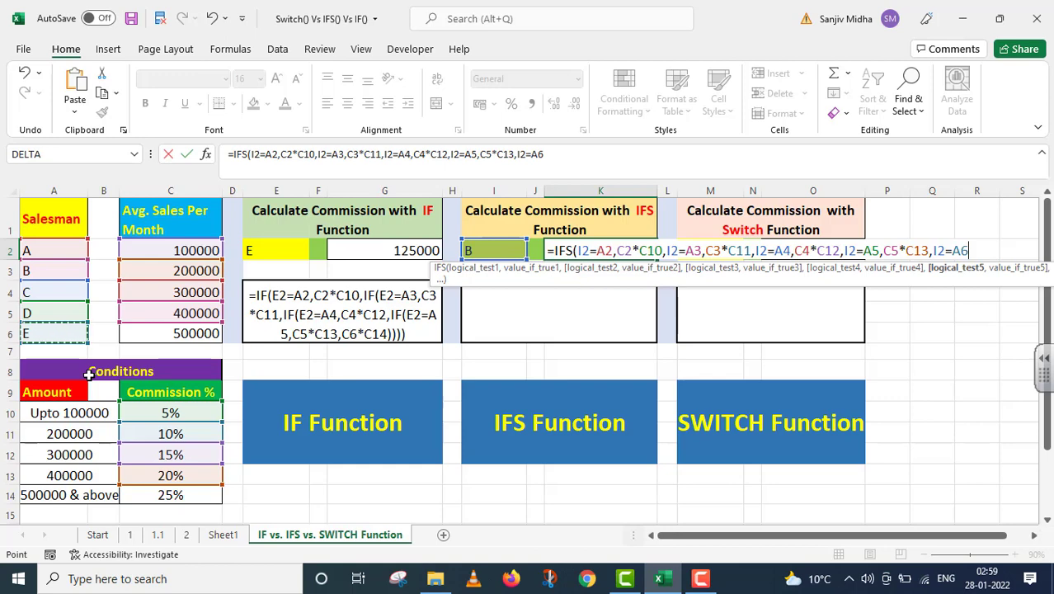
pyautogui.write(',')
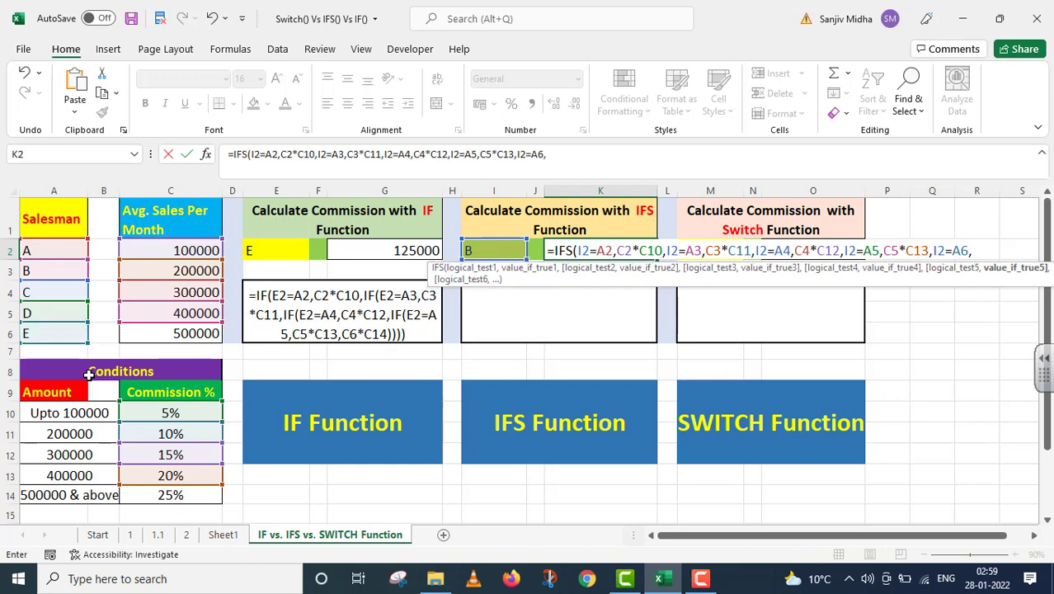
pyautogui.click(176, 330)
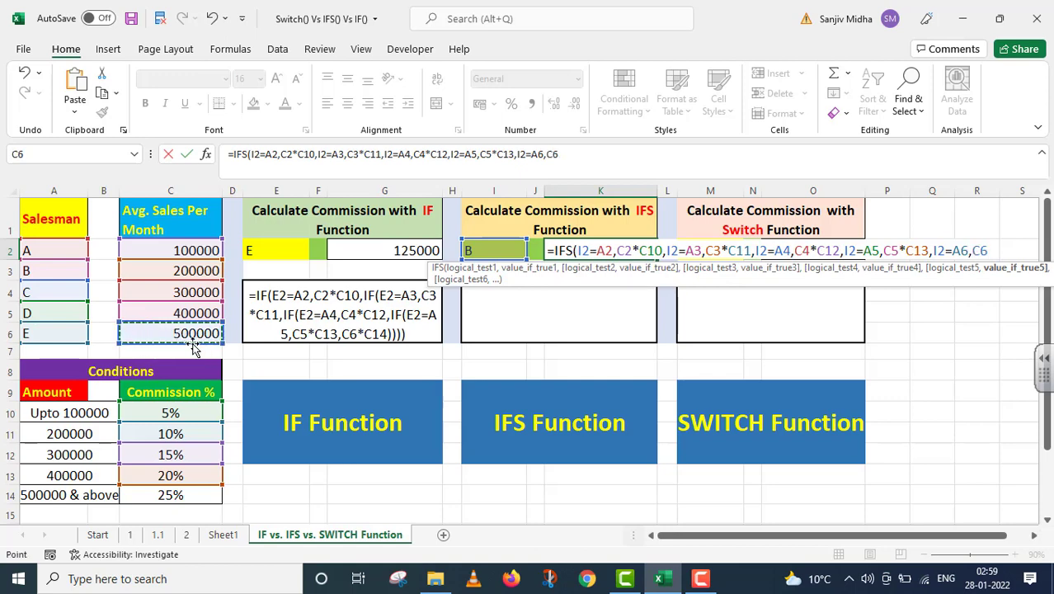
pyautogui.write('*')
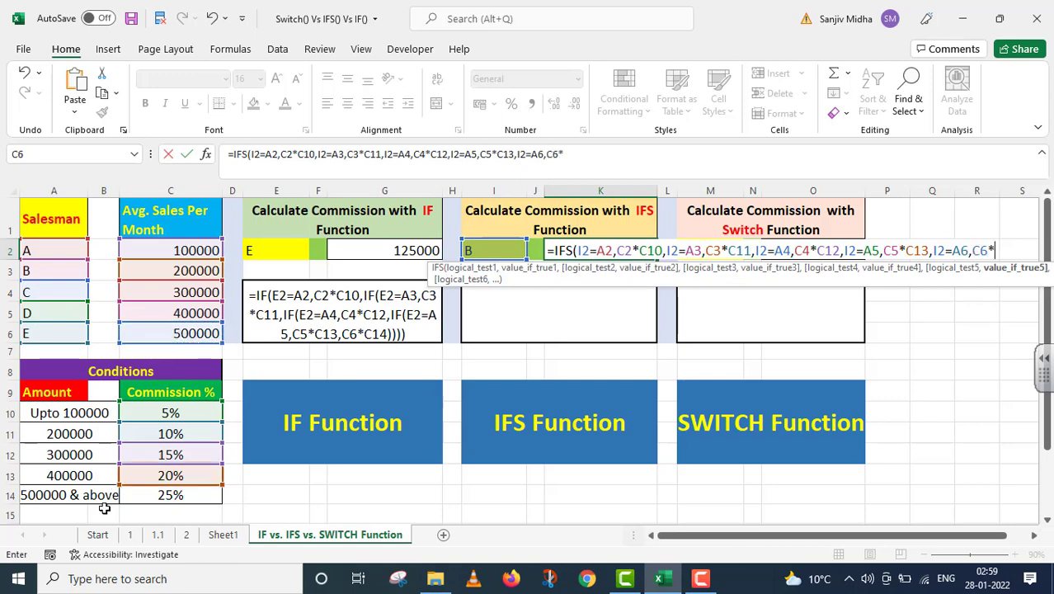
pyautogui.click(157, 495)
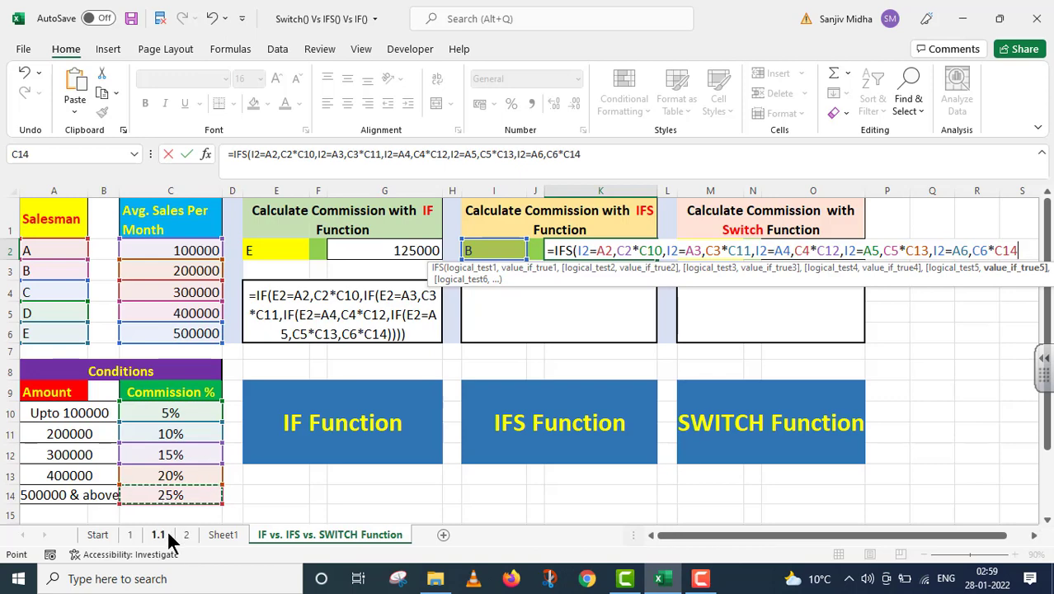
pyautogui.write(')')
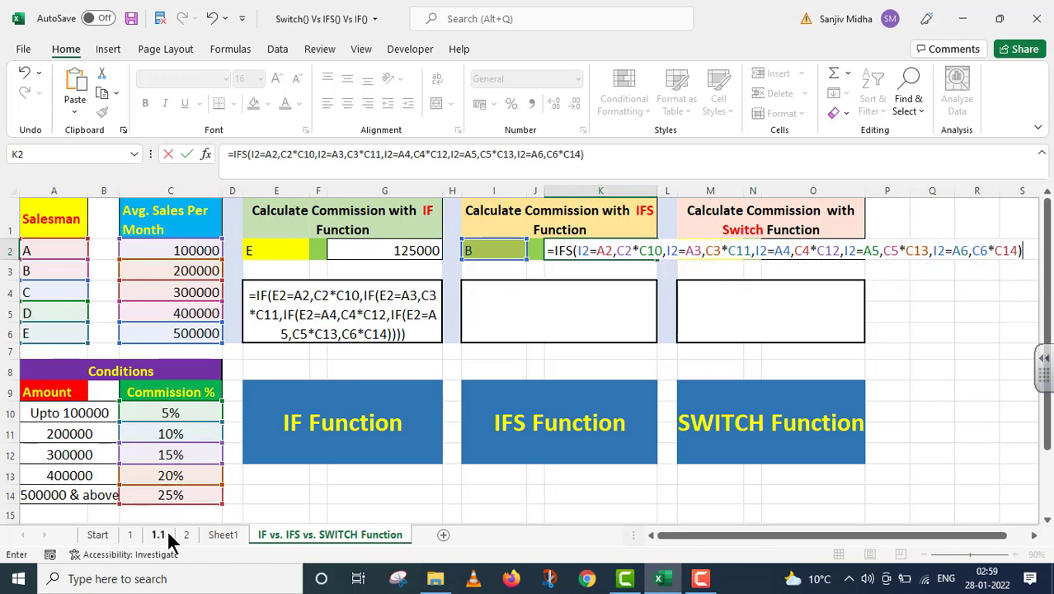
pyautogui.press('Return')
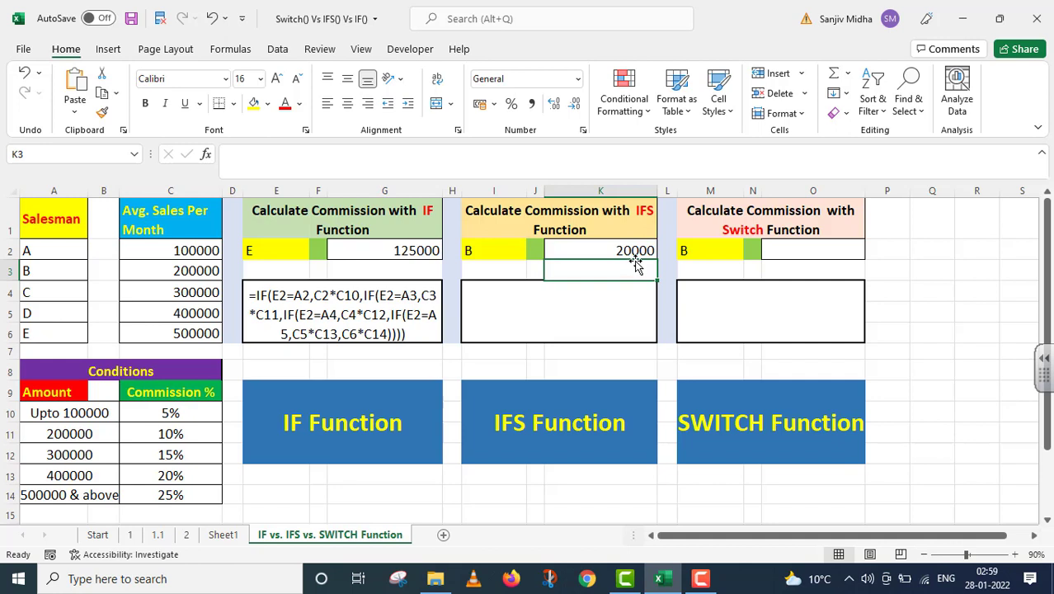
# Step: Choose salesman B from the drop-down list in E2 to compare the IF result with the IFS result
pyautogui.click(294, 248)
pyautogui.click(317, 249)
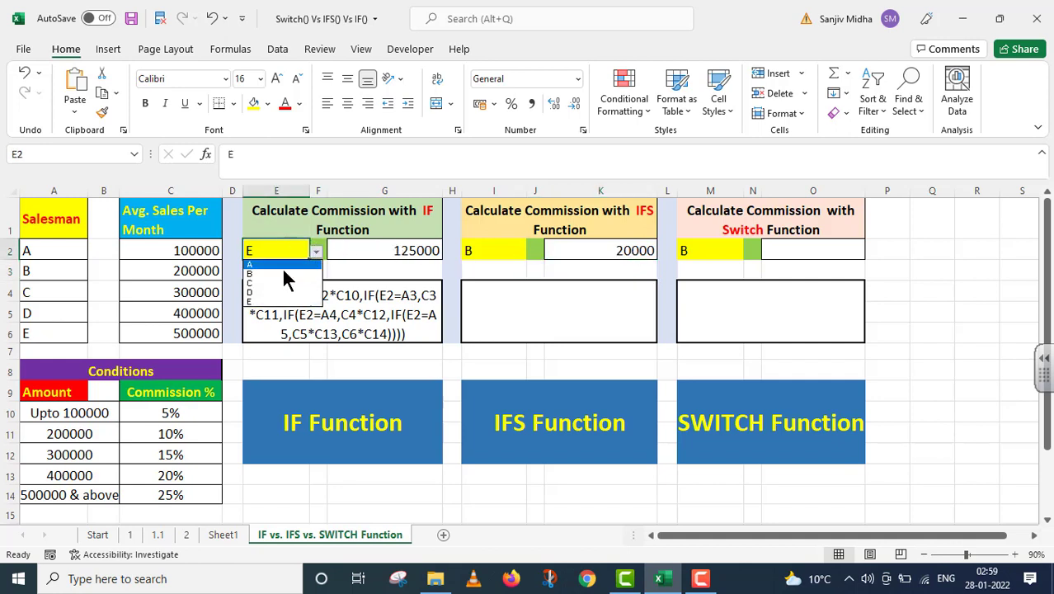
pyautogui.click(272, 273)
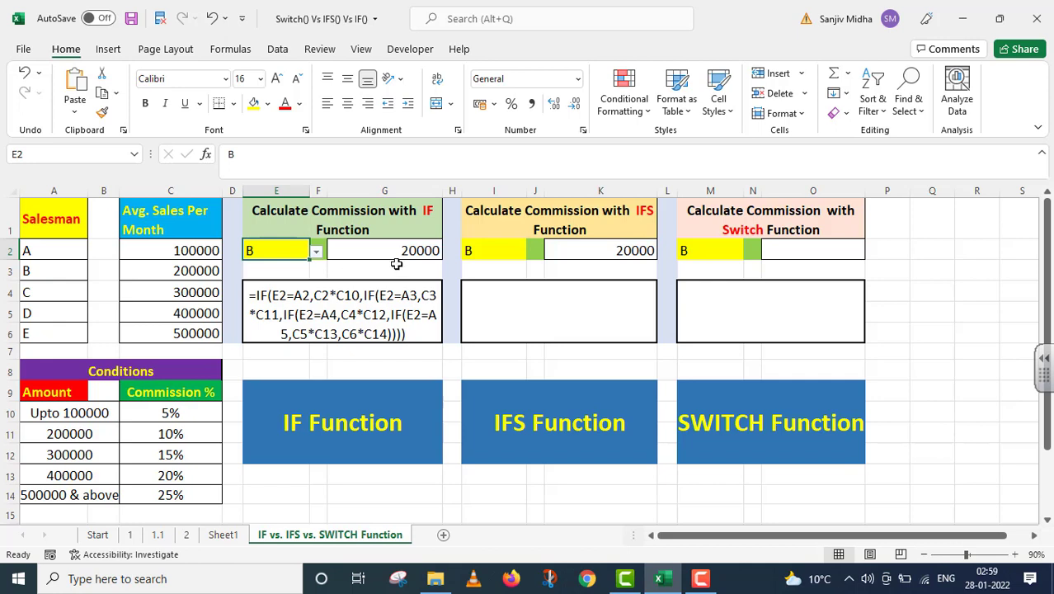
# Step: Copy the IFS formula from K2 into the merged cell I4 as text with a leading apostrophe
pyautogui.click(567, 249)
pyautogui.moveTo(597, 157); pyautogui.dragTo(226, 153)
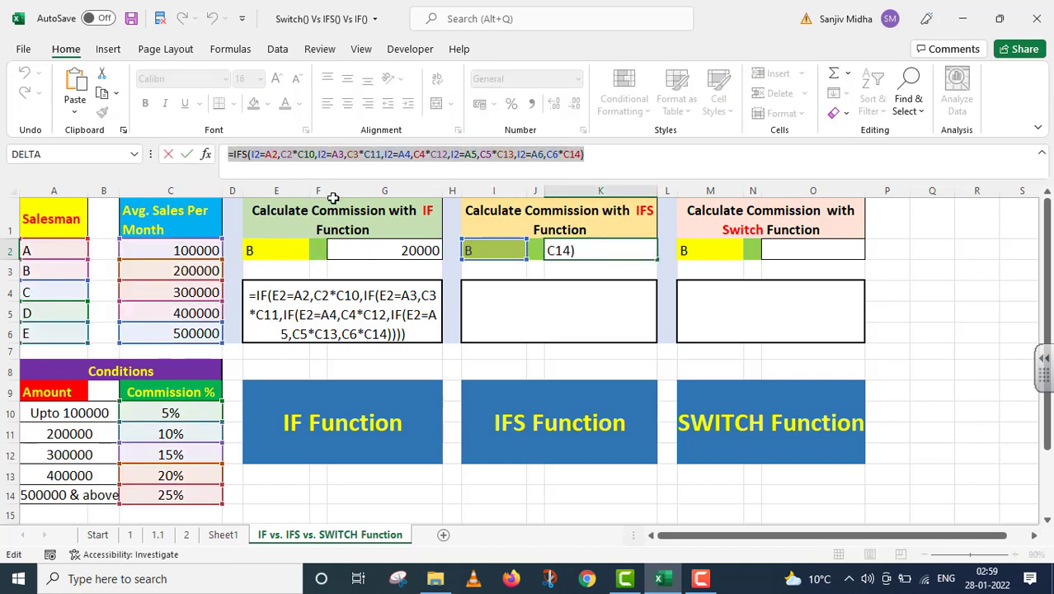
pyautogui.press('Return')
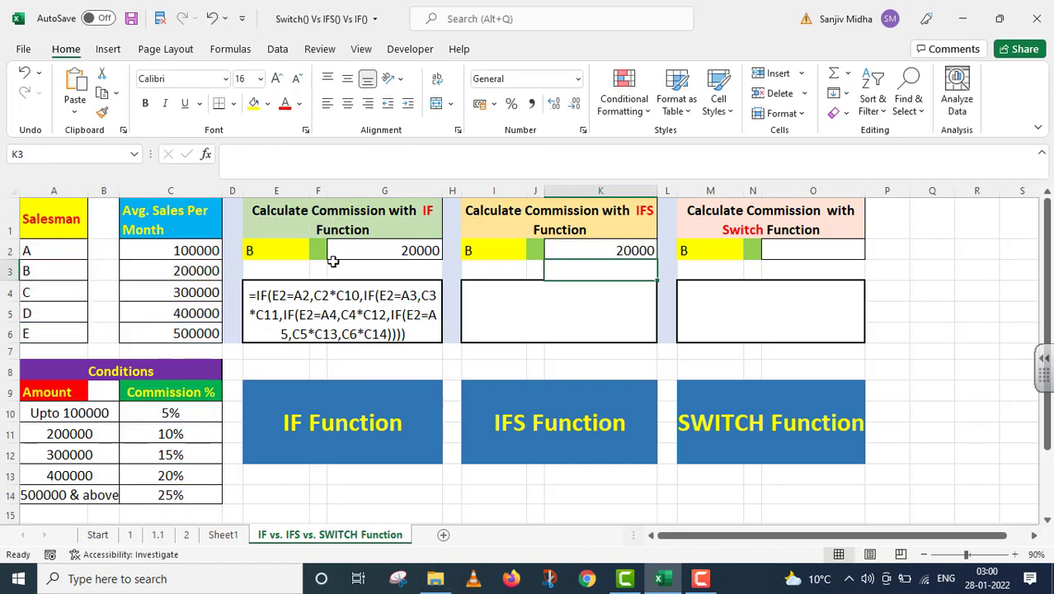
pyautogui.doubleClick(481, 287)
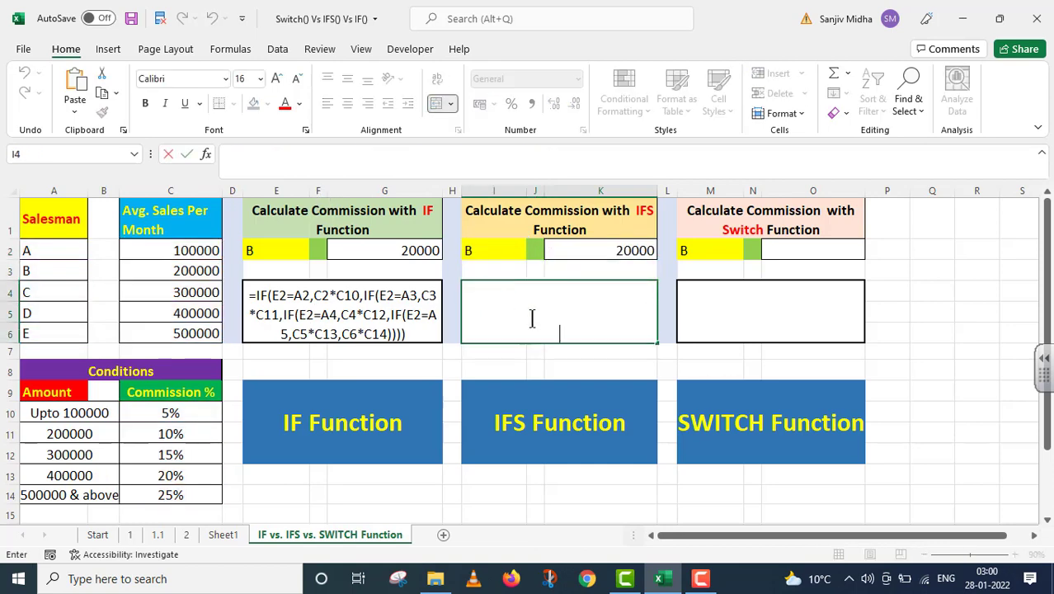
pyautogui.hotkey('ctrl', 'v')
pyautogui.click(467, 295)
pyautogui.write("'")
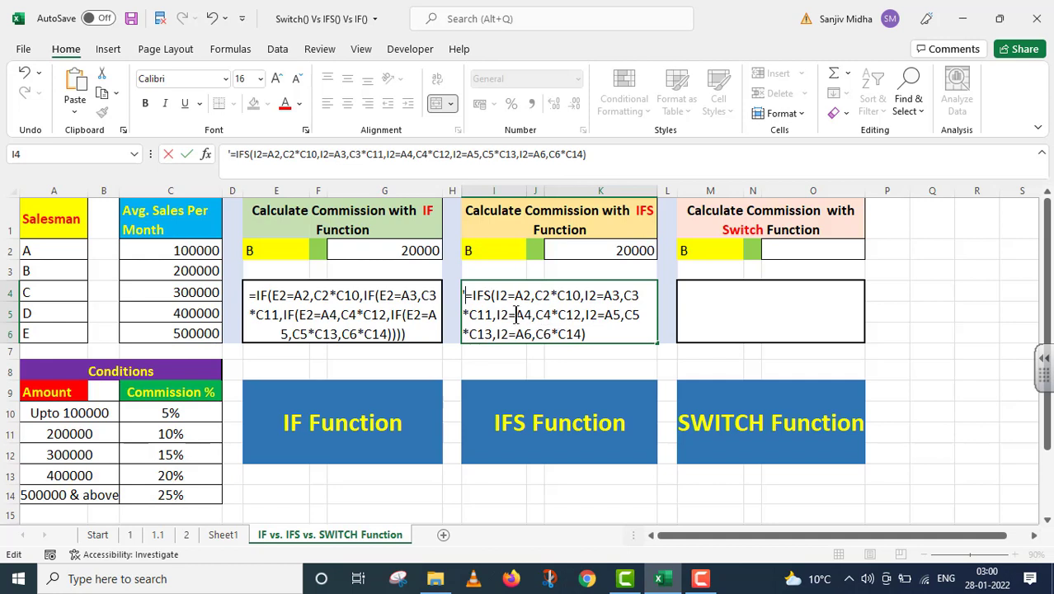
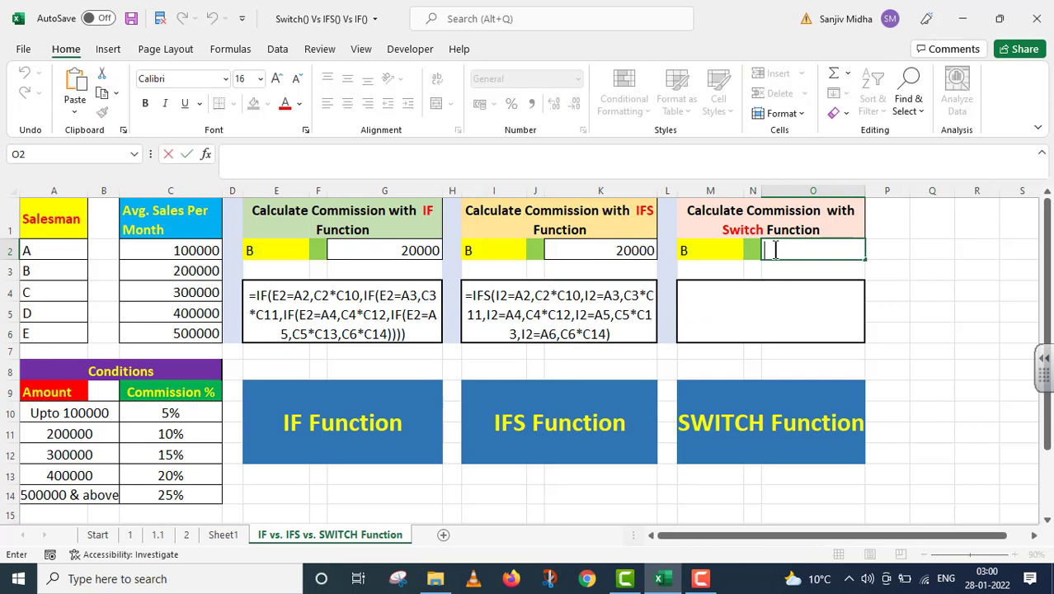
# Step: Start a SWITCH formula in O2 with M2 as the expression
pyautogui.write('=S')
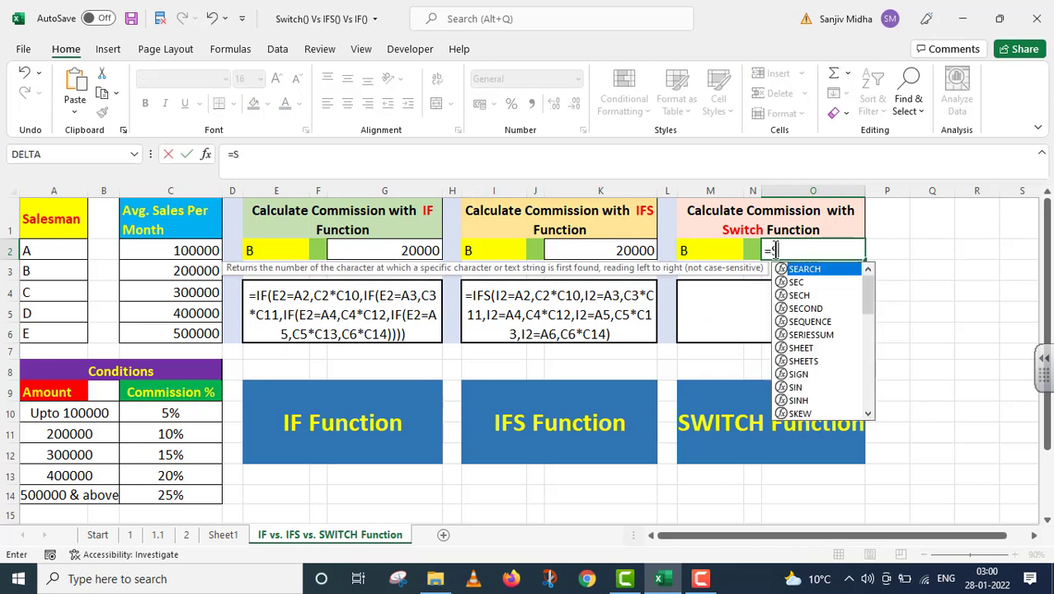
pyautogui.write('WITCH(')
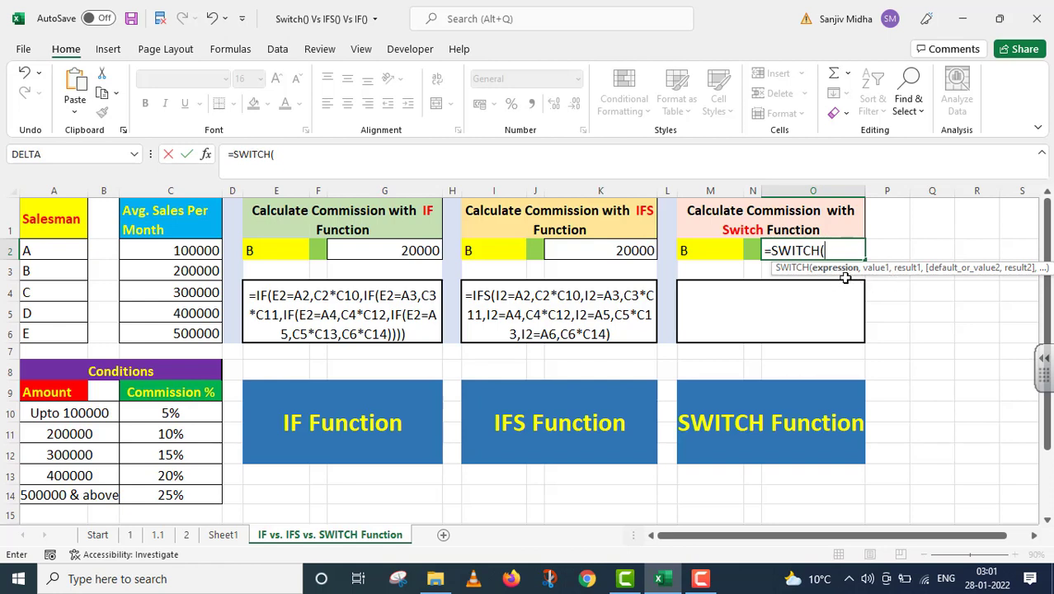
pyautogui.click(707, 252)
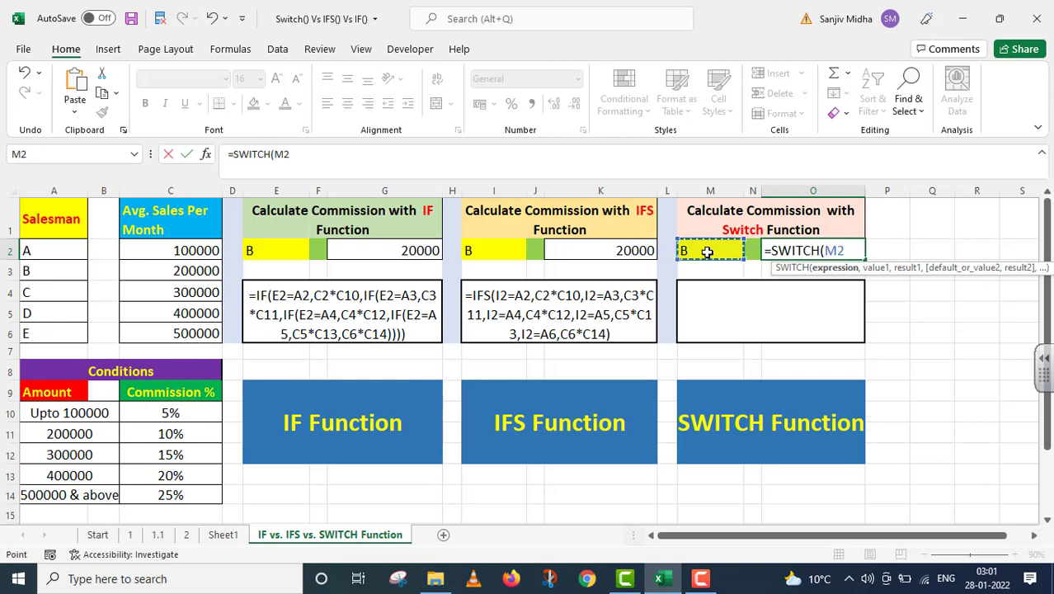
pyautogui.write(',')
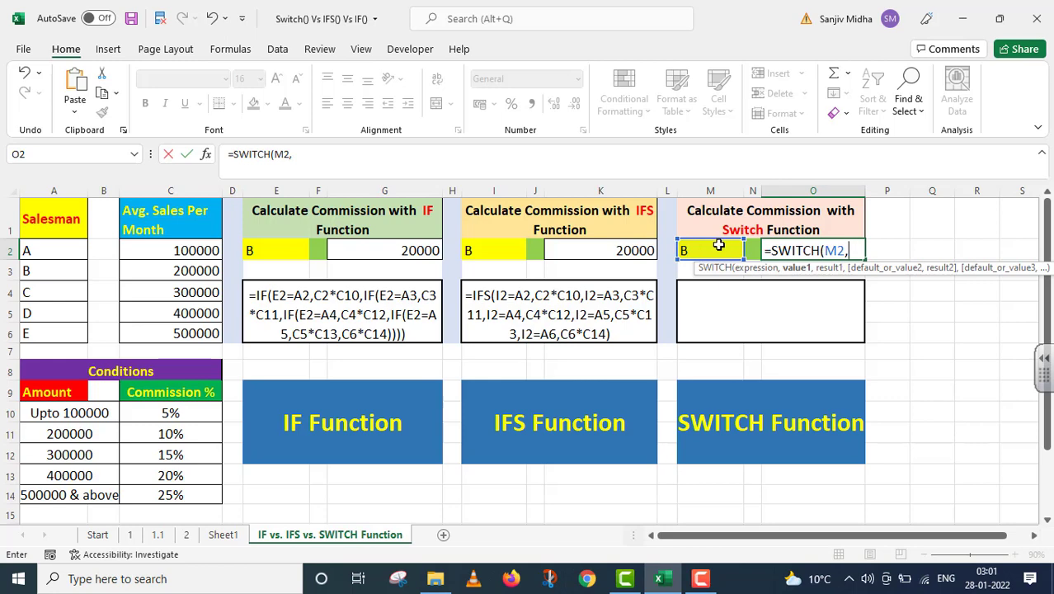
# Step: Add the SWITCH formula's first value A2 with the result C2*C10
pyautogui.click(60, 250)
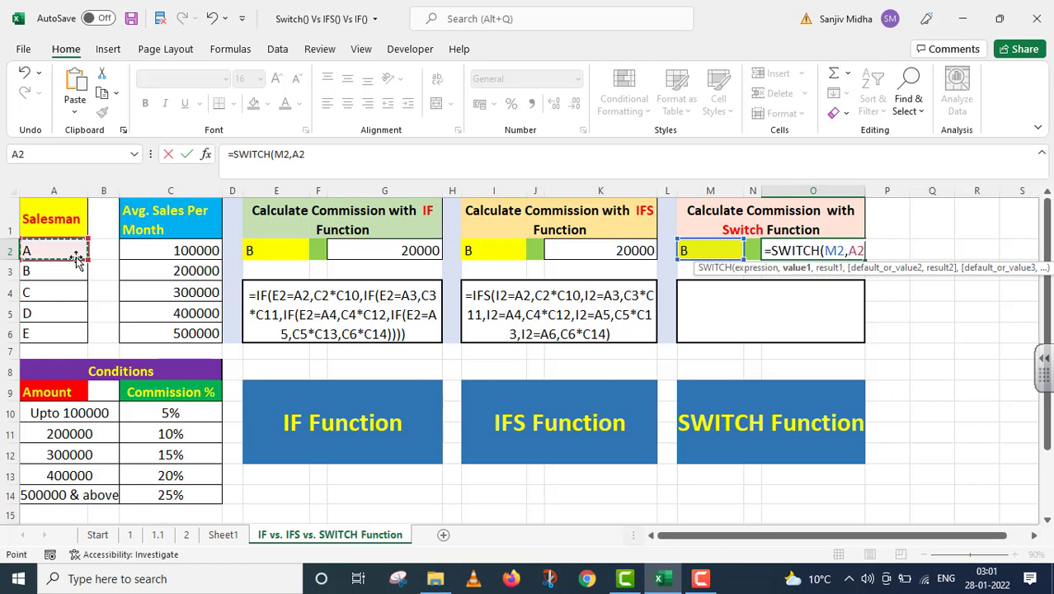
pyautogui.write(',')
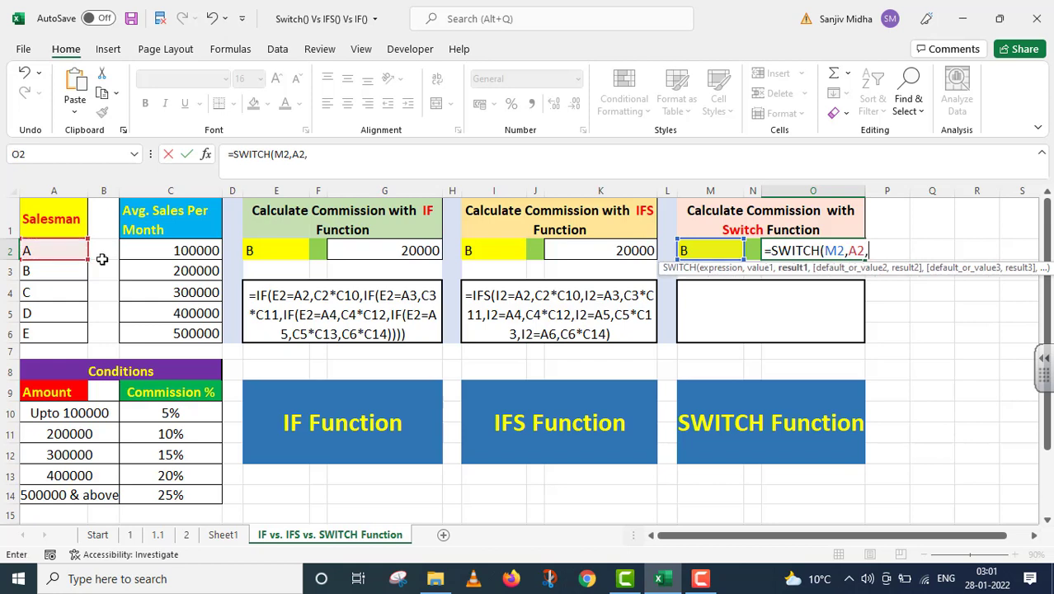
pyautogui.click(170, 250)
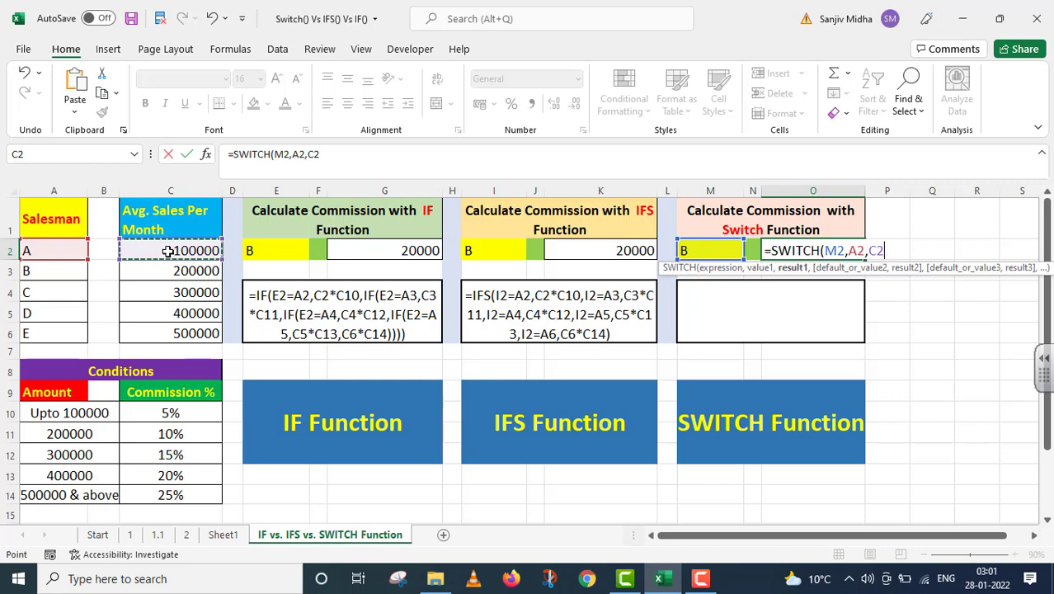
pyautogui.write('*')
pyautogui.click(176, 415)
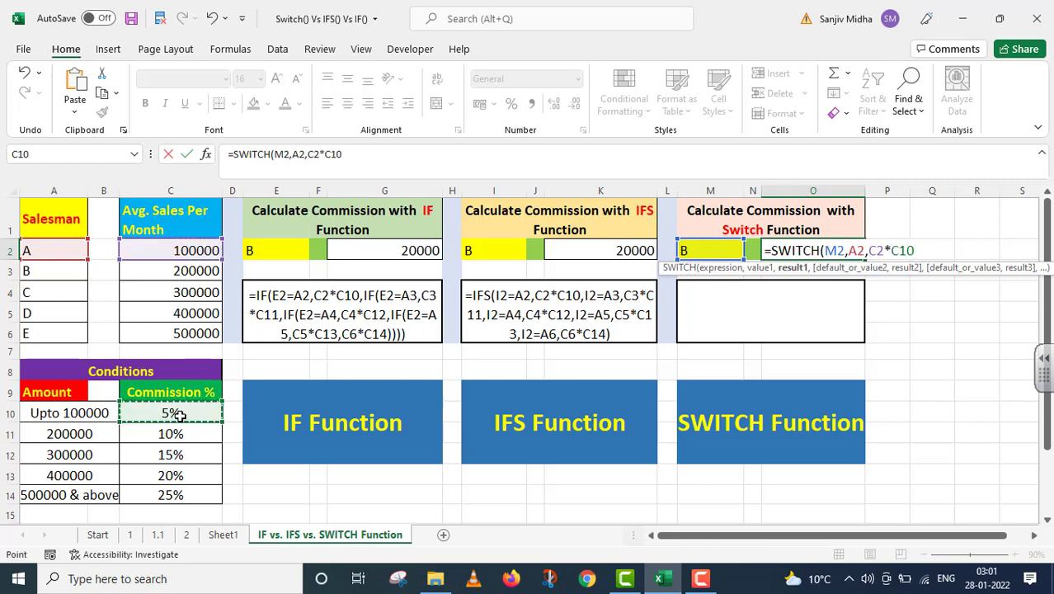
pyautogui.write(',')
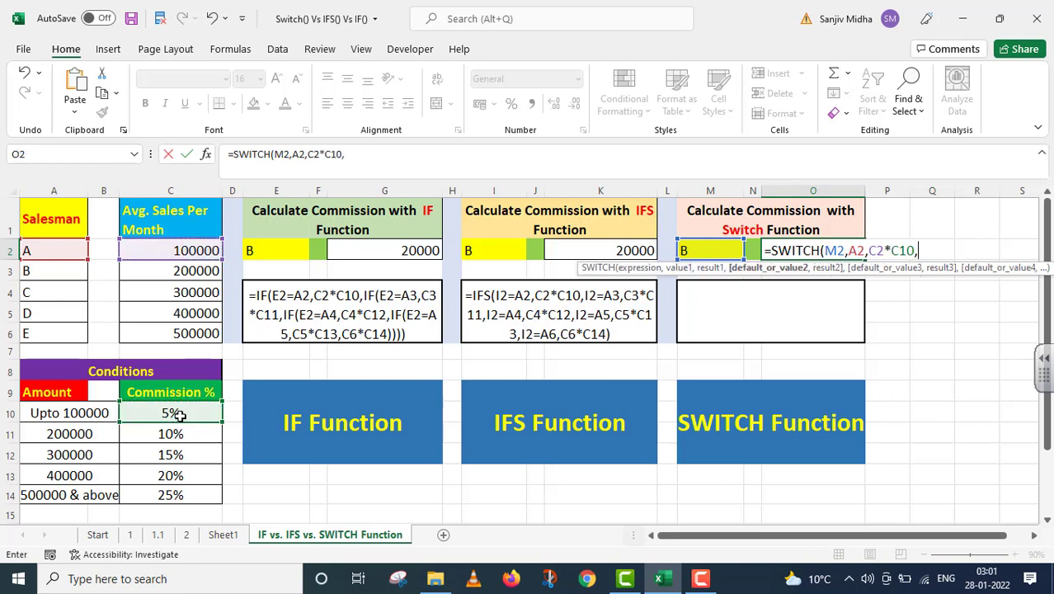
# Step: Add the SWITCH formula's second value A3 with the result C3*C11
pyautogui.click(52, 273)
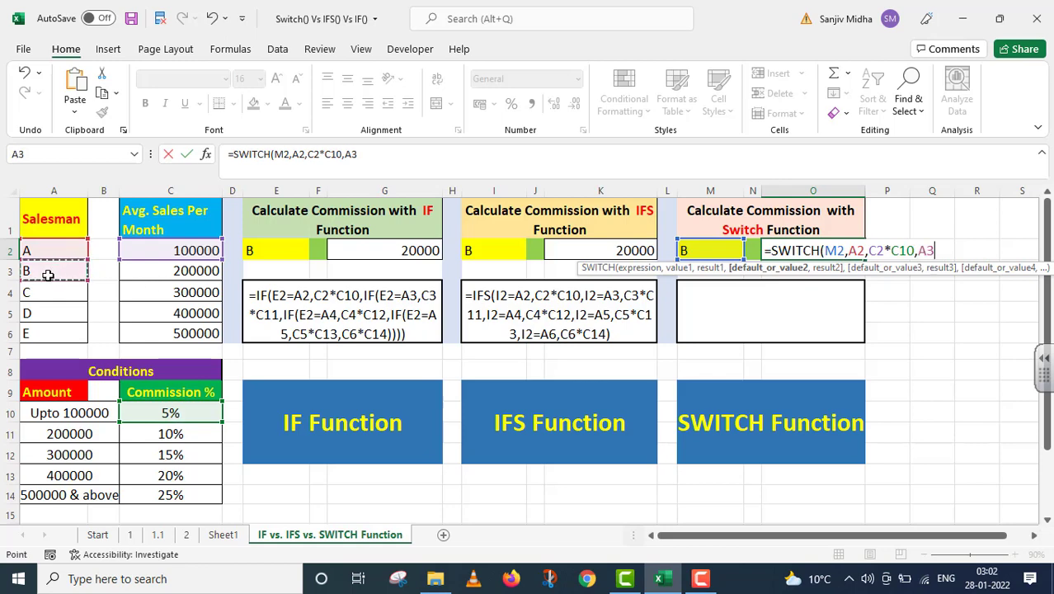
pyautogui.write(',')
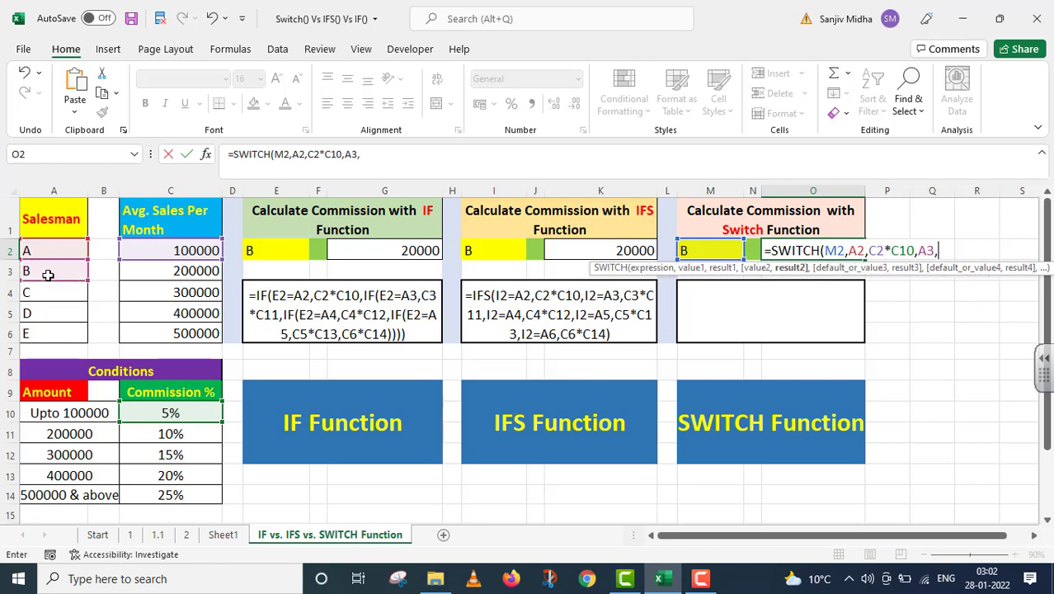
pyautogui.click(176, 272)
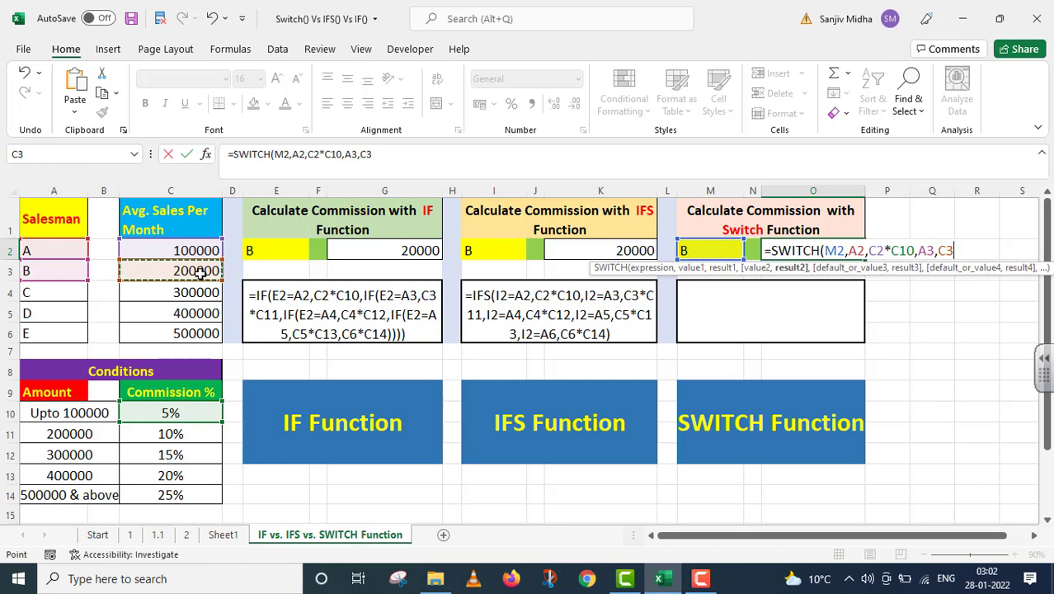
pyautogui.write('*')
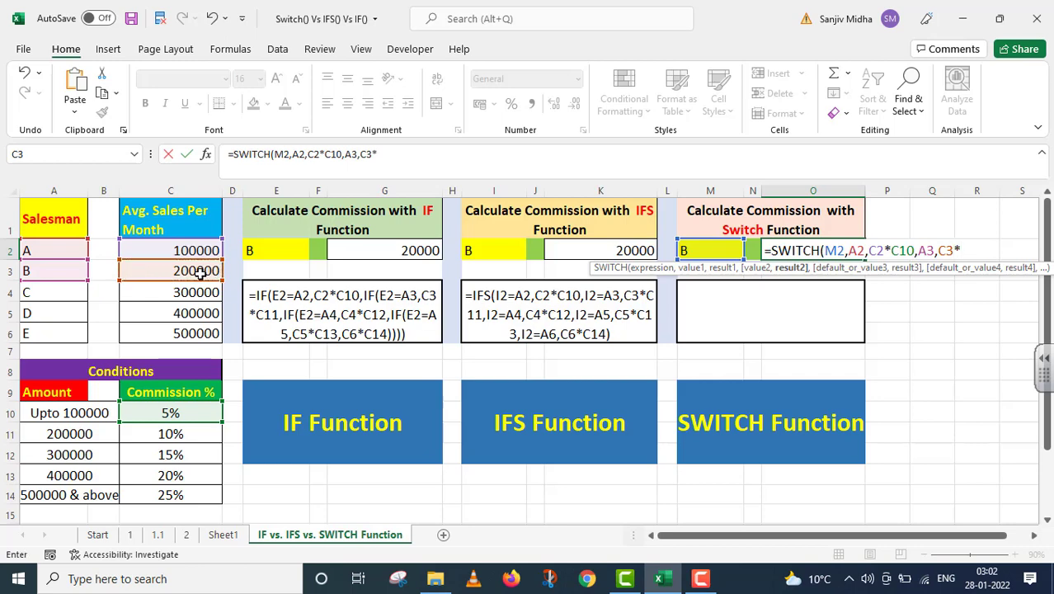
pyautogui.click(186, 436)
pyautogui.write(',')
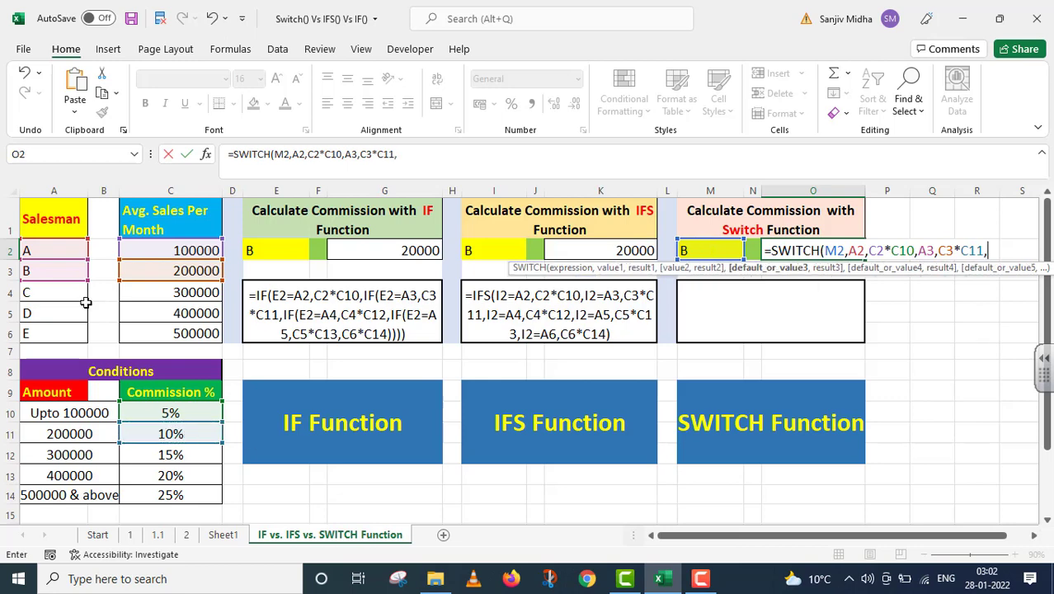
# Step: Add the SWITCH formula's third value A4 with the result C4*C12
pyautogui.click(42, 294)
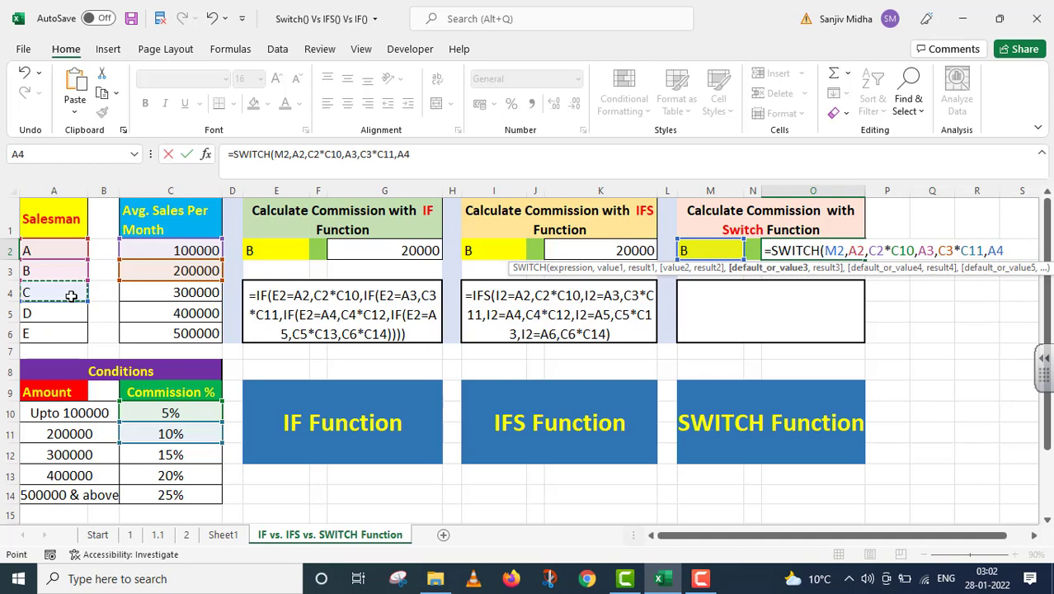
pyautogui.write(',')
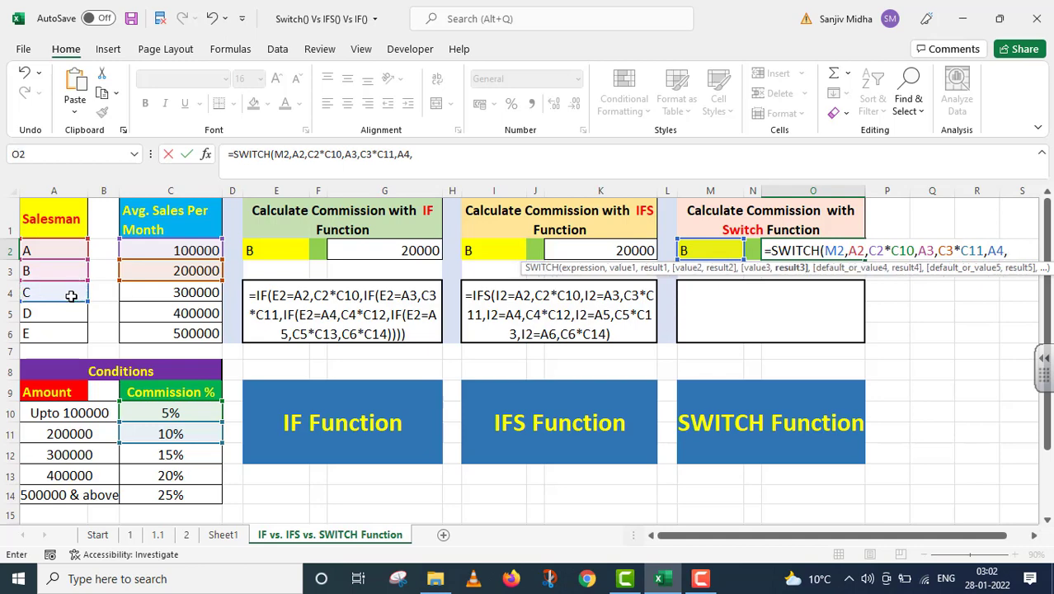
pyautogui.click(172, 291)
pyautogui.write('*')
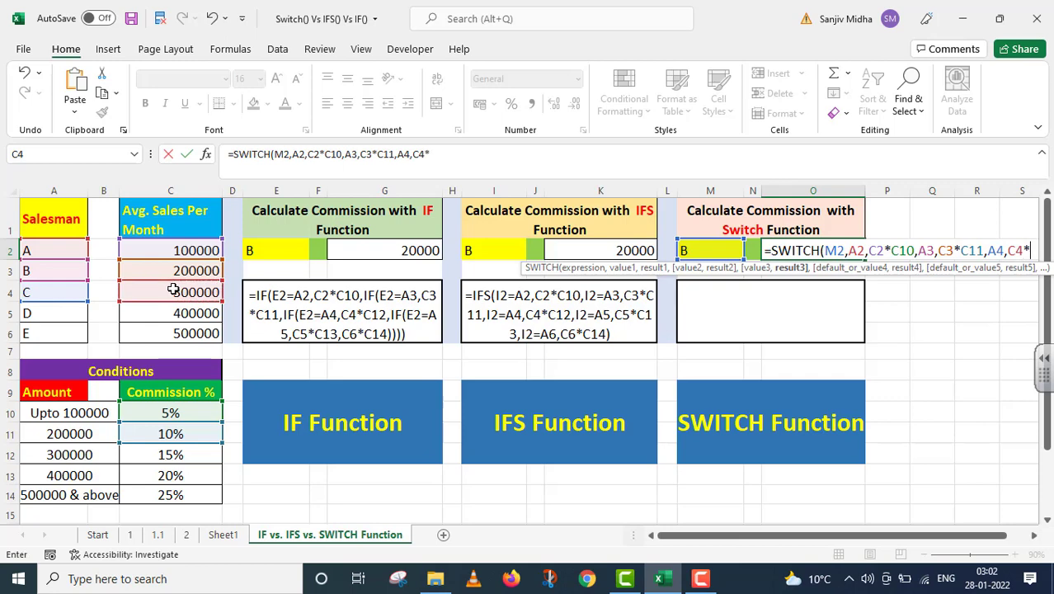
pyautogui.click(178, 456)
pyautogui.write(',')
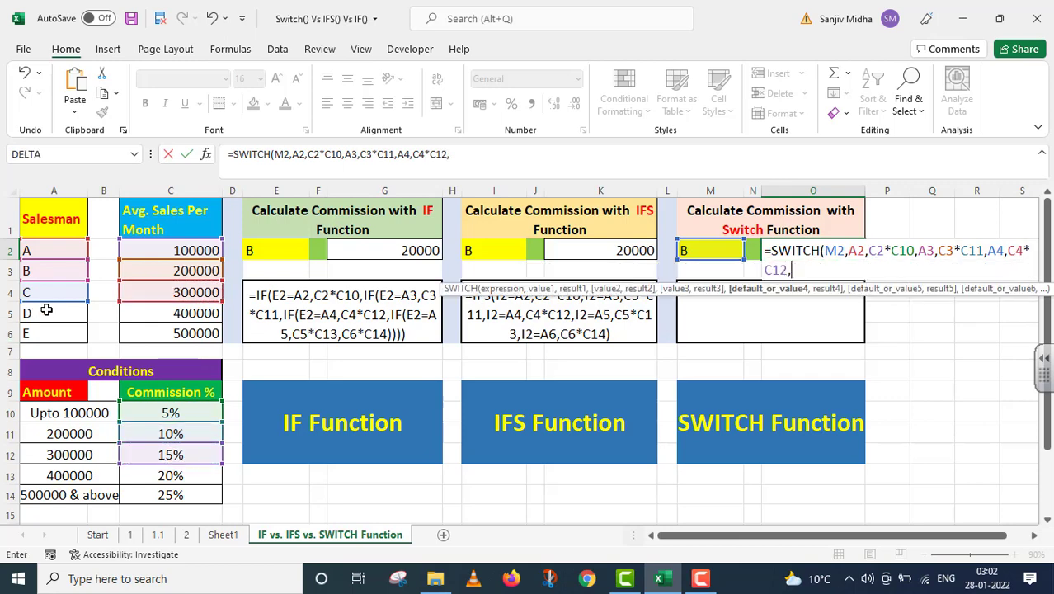
# Step: Add the SWITCH formula's fourth value A5 with the result C5*C13
pyautogui.click(47, 313)
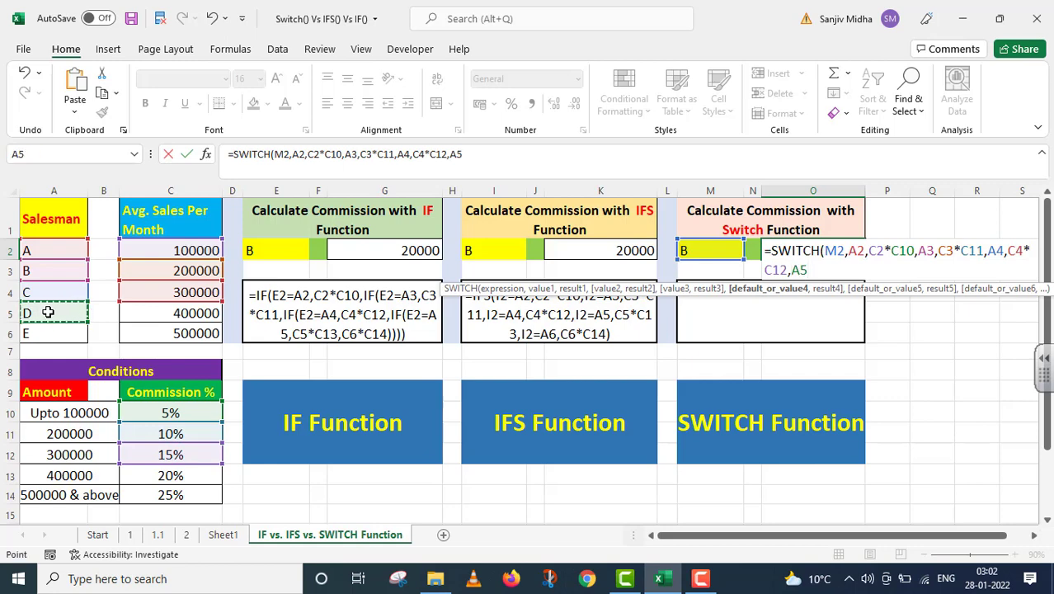
pyautogui.write(',')
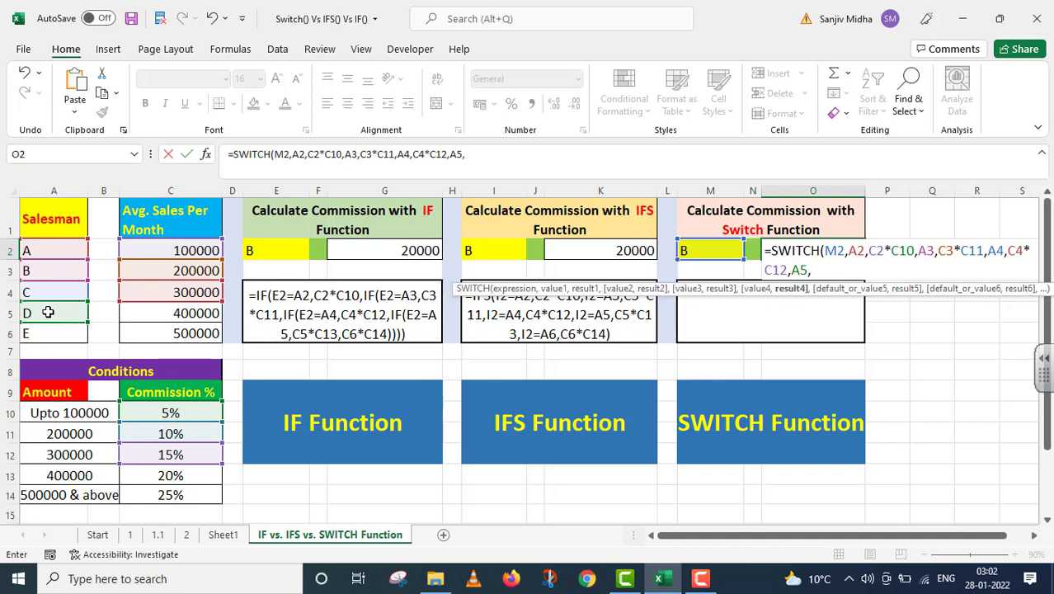
pyautogui.click(188, 312)
pyautogui.write('*')
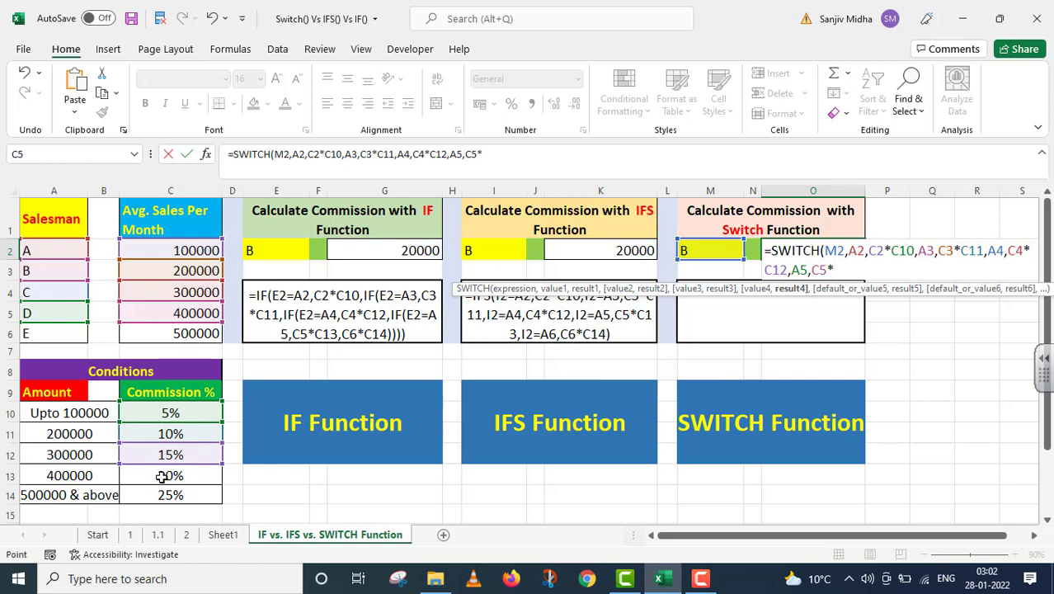
pyautogui.click(157, 476)
pyautogui.write(',')
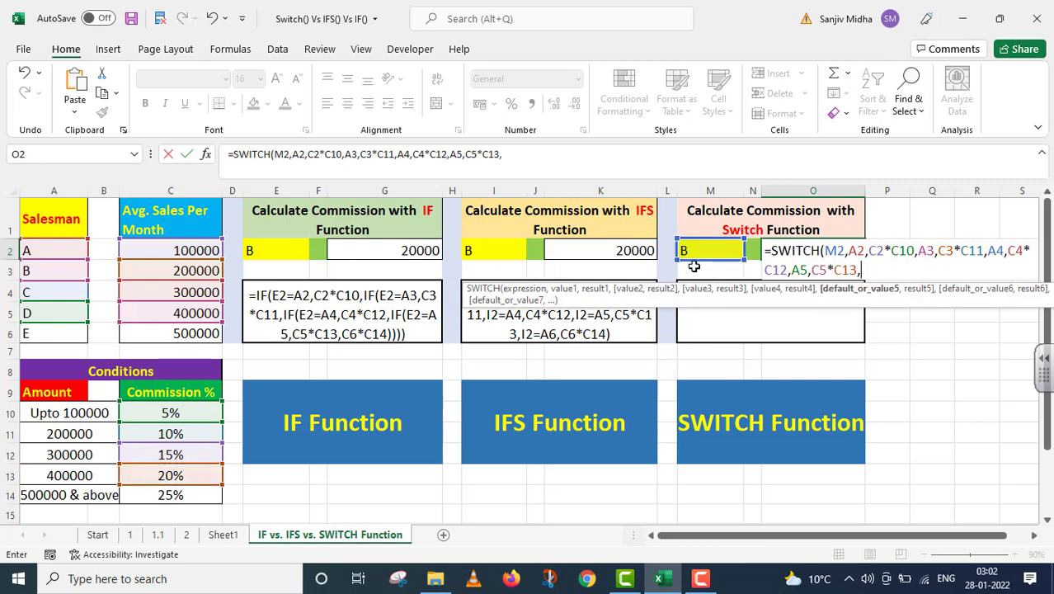
# Step: Add the fifth value A6 with the result C6*C14, close the SWITCH function and enter the O2 formula
pyautogui.click(52, 333)
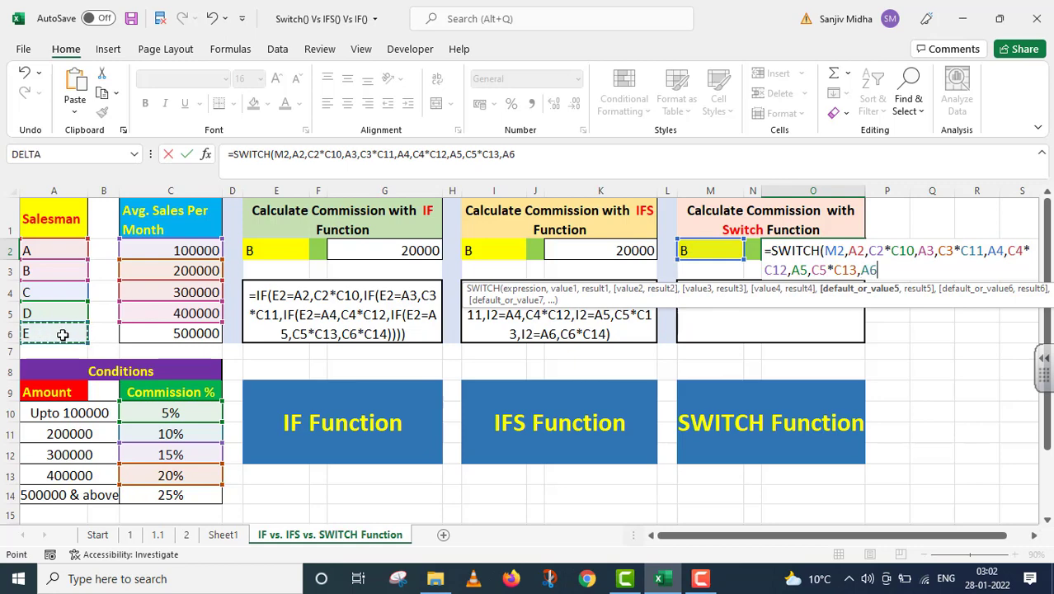
pyautogui.write(',')
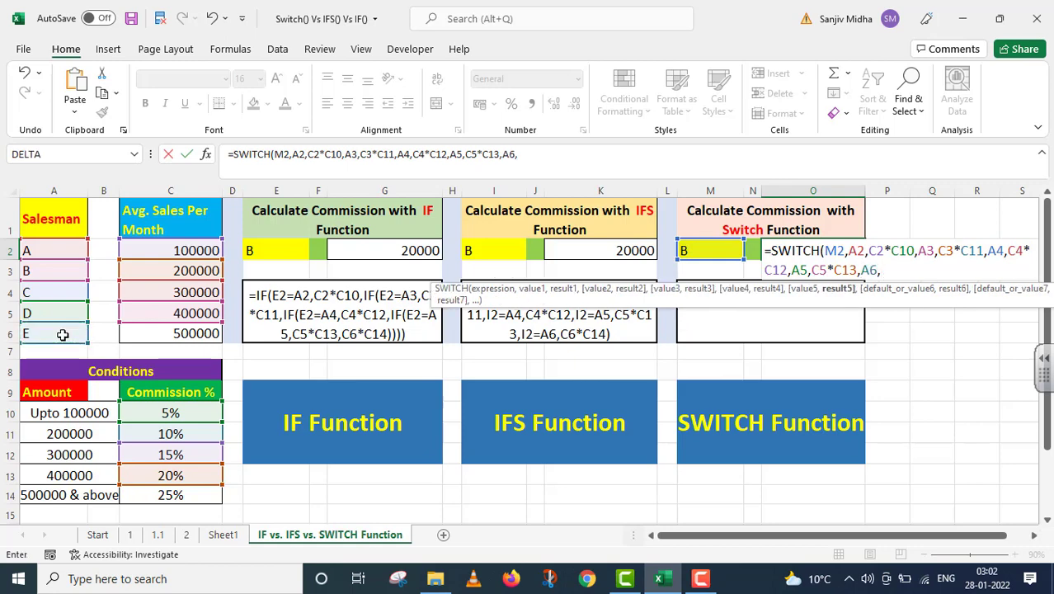
pyautogui.click(181, 333)
pyautogui.write('*')
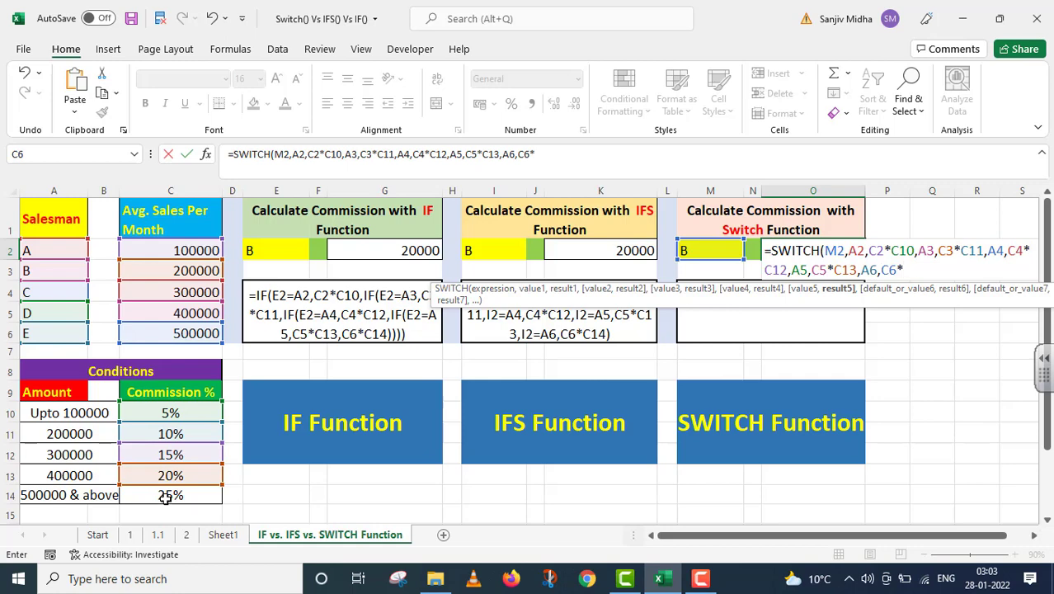
pyautogui.click(165, 496)
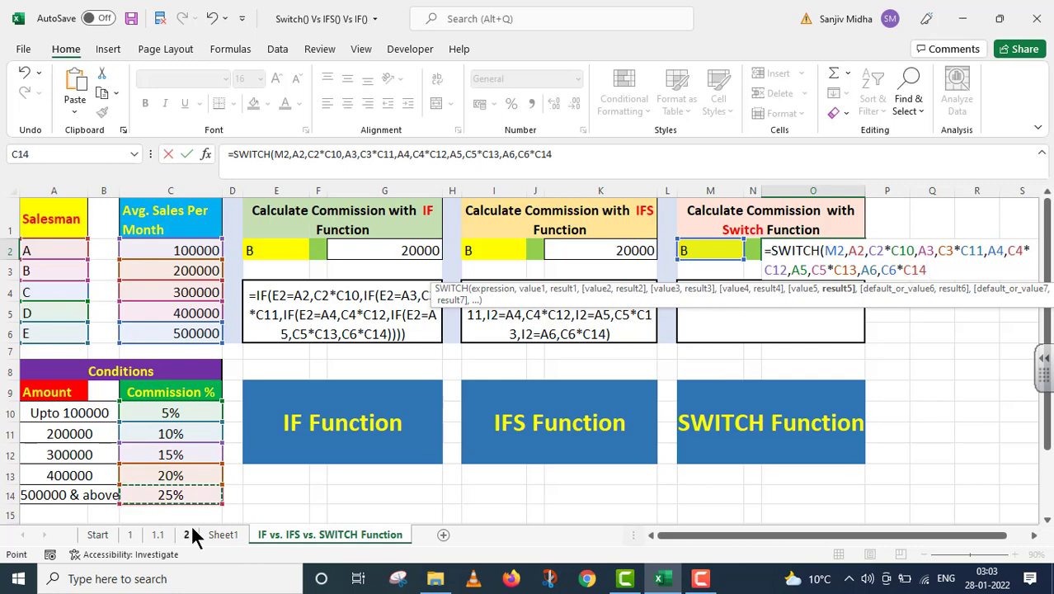
pyautogui.write(')')
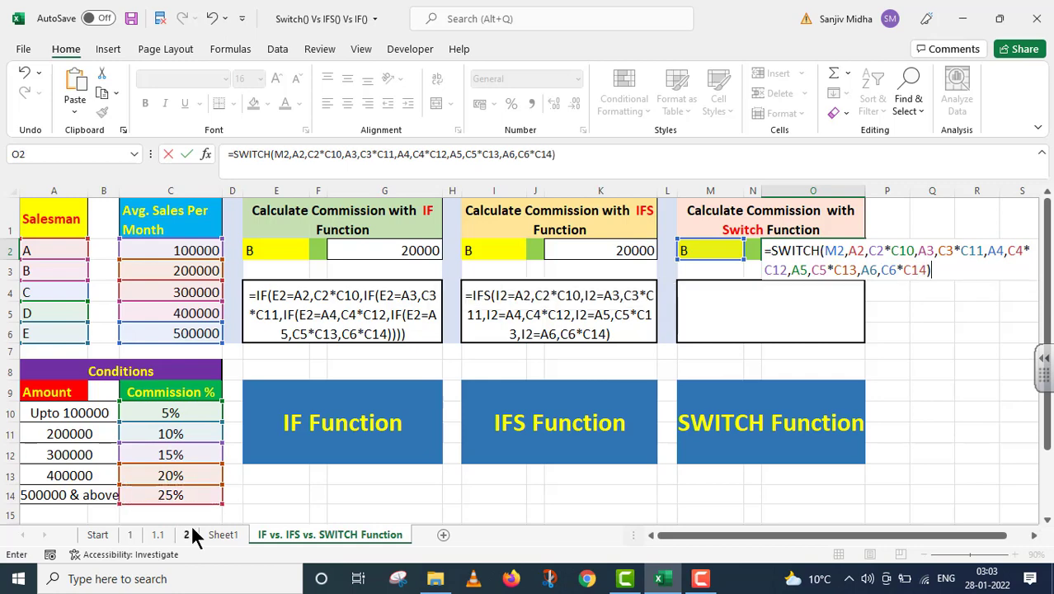
pyautogui.press('Return')
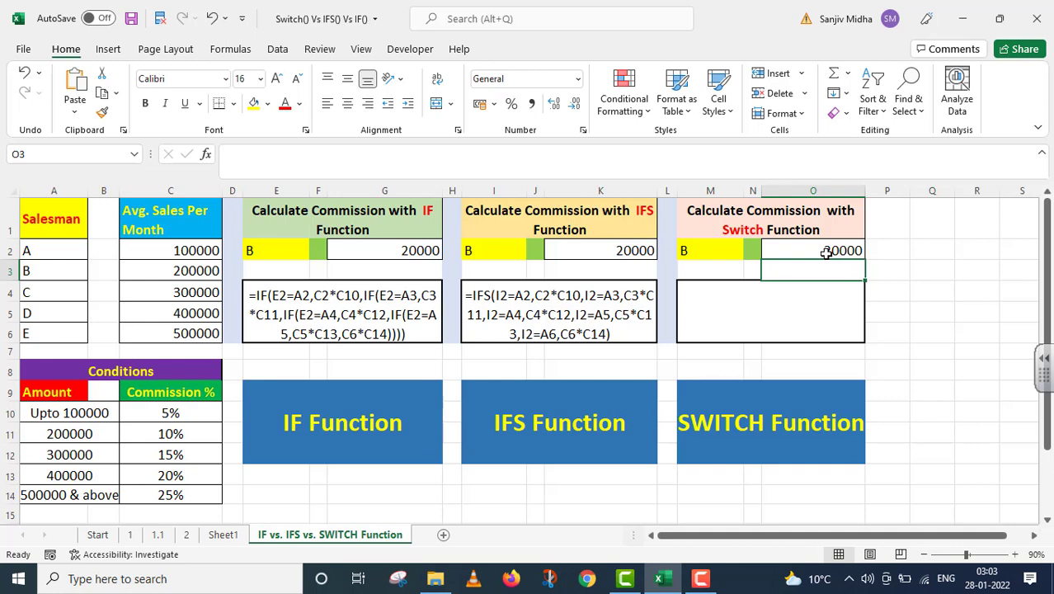
# Step: Test the SWITCH commission formula by choosing salesman A and finally salesman E in M2
pyautogui.click(732, 252)
pyautogui.click(749, 251)
pyautogui.click(712, 264)
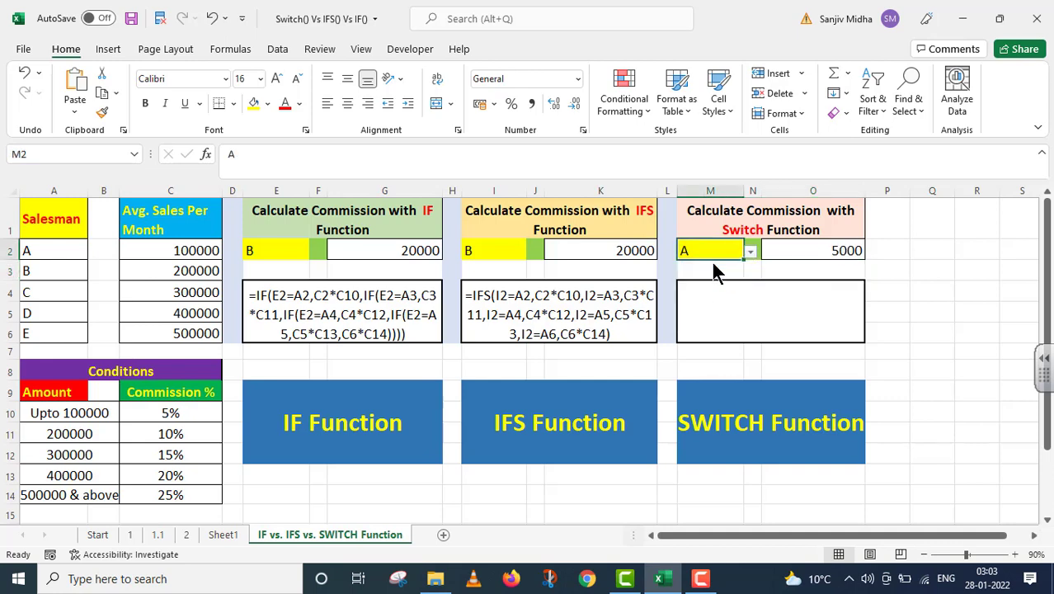
pyautogui.click(749, 252)
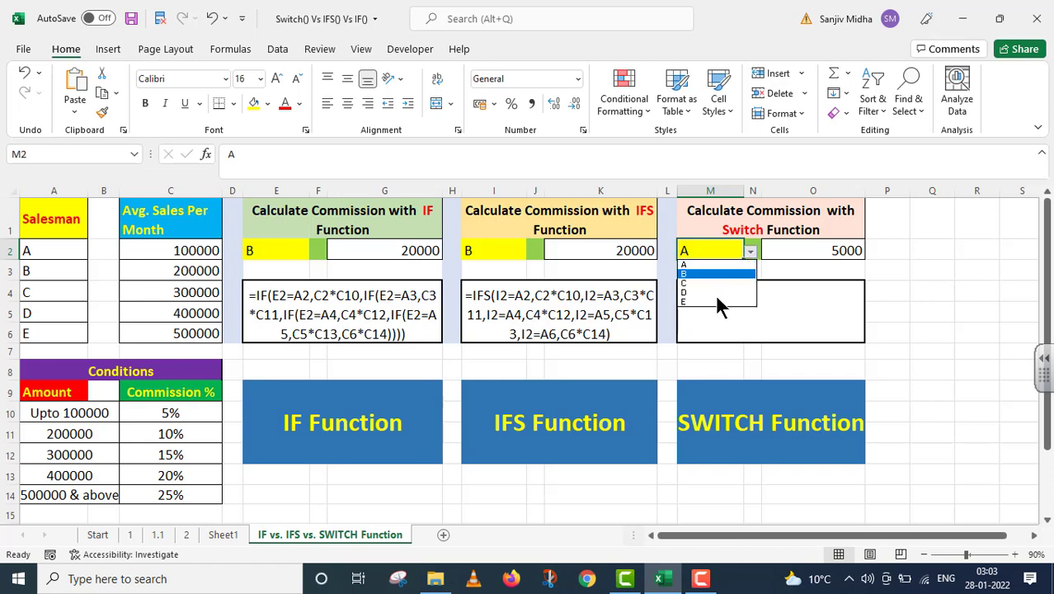
pyautogui.click(714, 302)
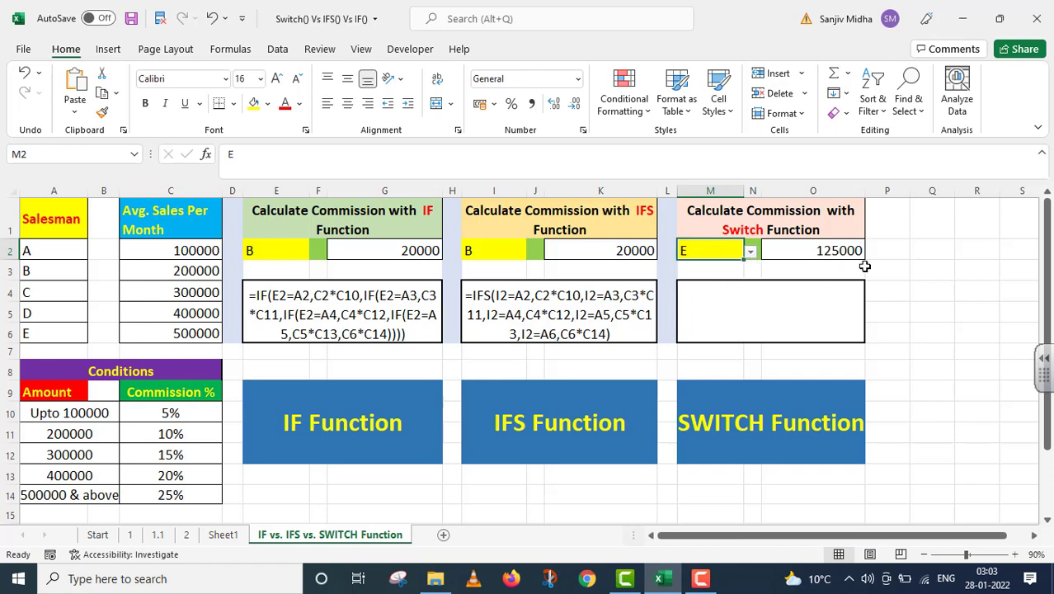
# Step: Choose salesman E in both the IFS selection cell I2 and the IF selection cell E2
pyautogui.click(491, 252)
pyautogui.click(533, 251)
pyautogui.click(499, 301)
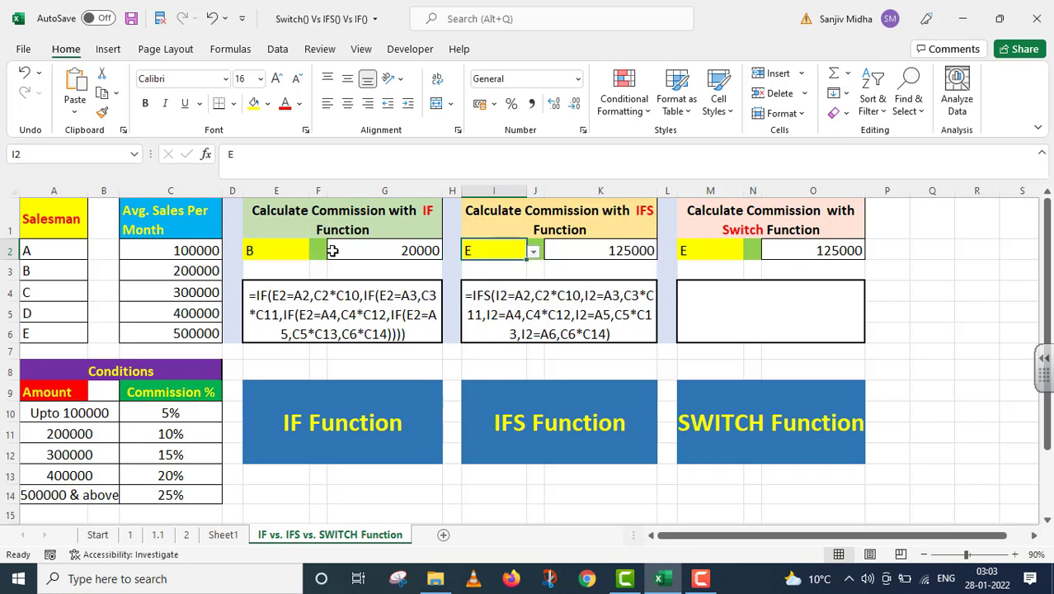
pyautogui.click(295, 250)
pyautogui.click(315, 251)
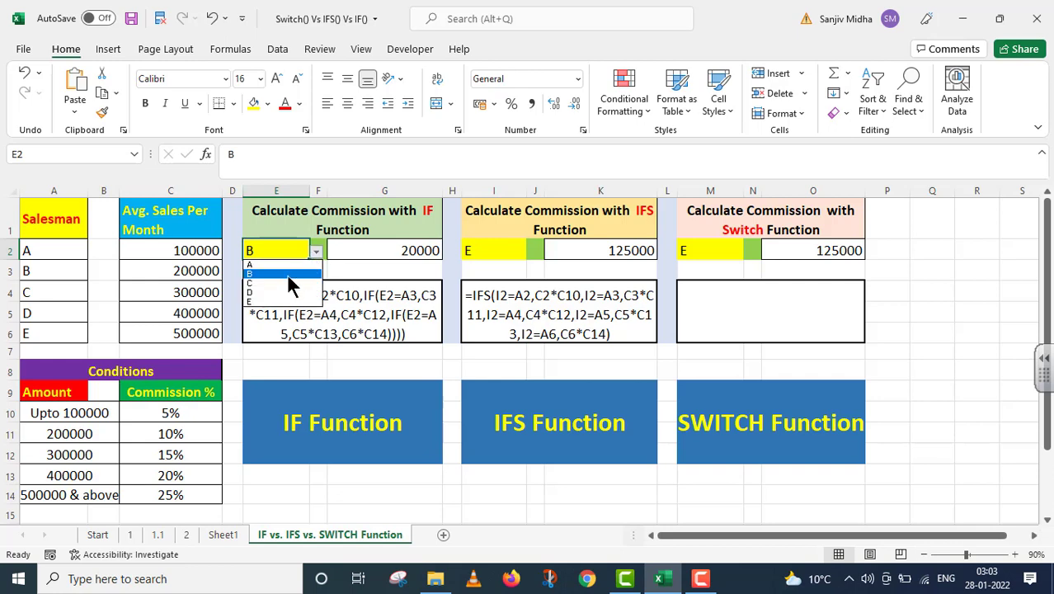
pyautogui.click(260, 301)
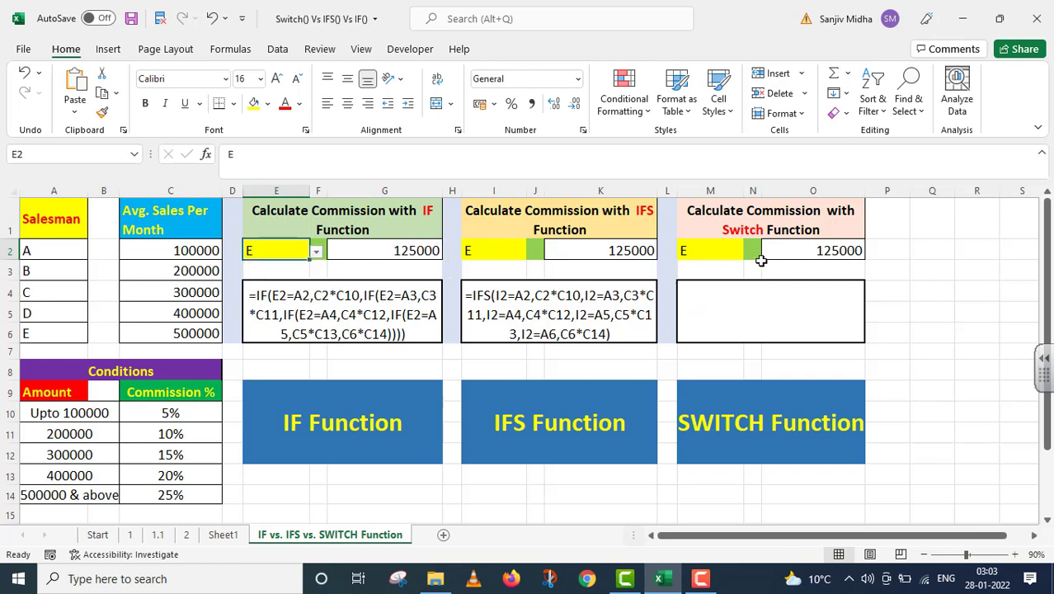
# Step: Copy the SWITCH formula from O2 and show it as text in the merged cell M4: =SWITCH(M2,A2,C2*C10,A3,C3*C11,A4,C4*C12,A5,C5*C13,A6,C6*C14)
pyautogui.click(787, 250)
pyautogui.moveTo(599, 154); pyautogui.dragTo(509, 154)
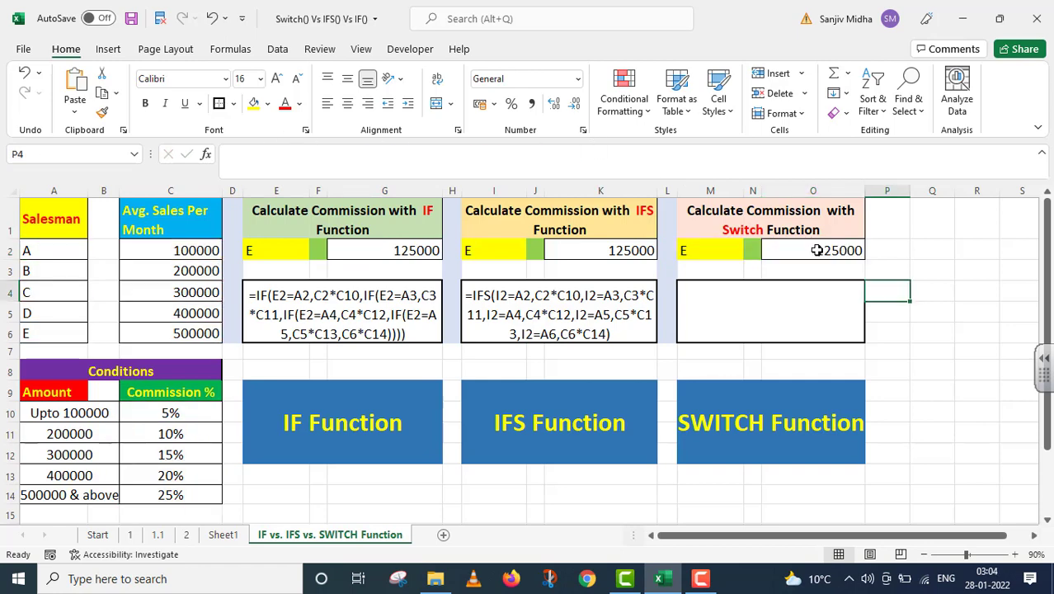
pyautogui.click(816, 250)
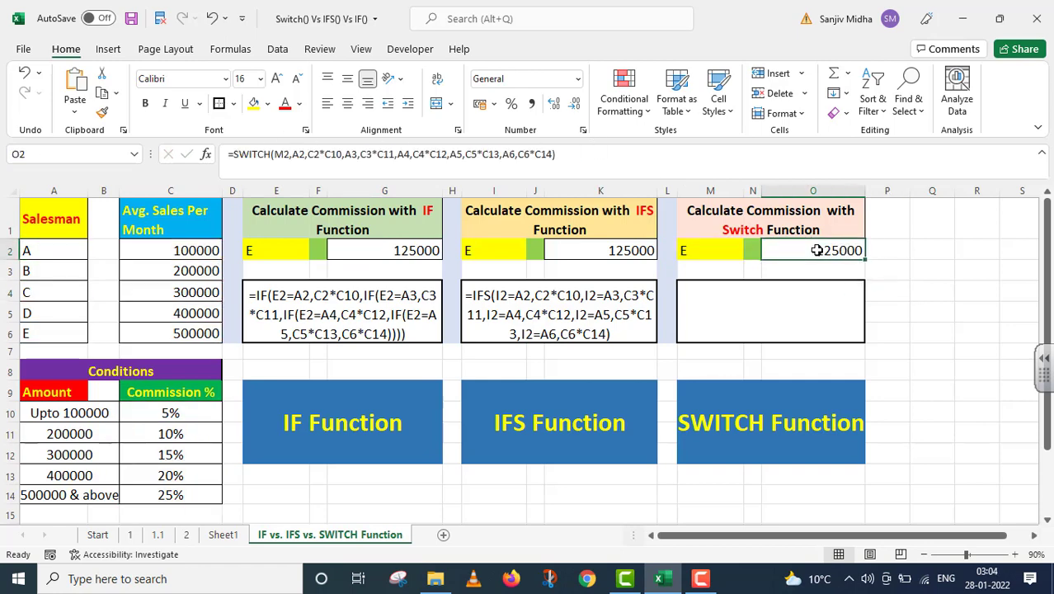
pyautogui.doubleClick(816, 250)
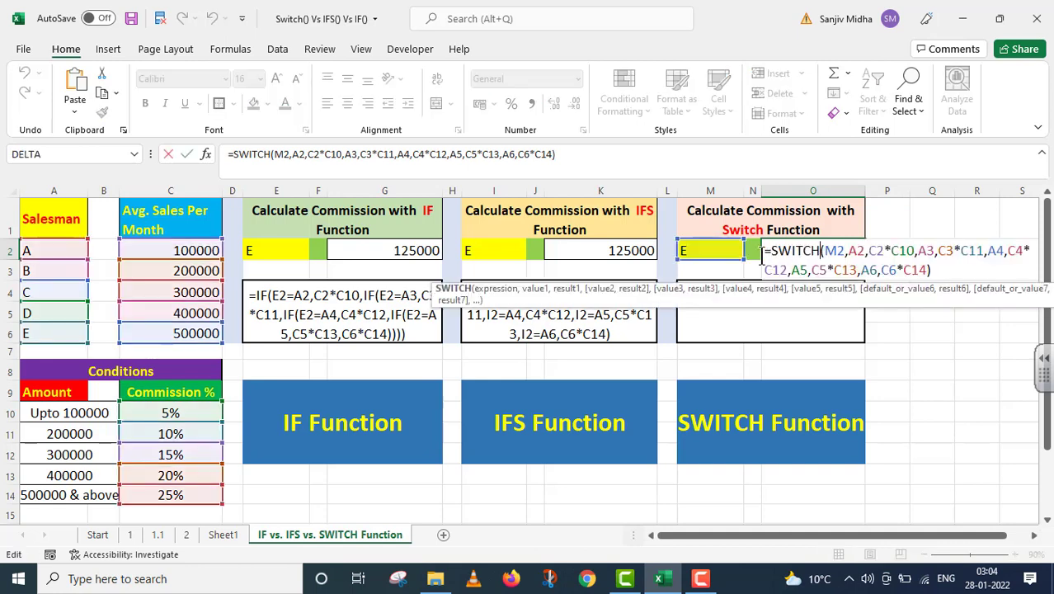
pyautogui.moveTo(557, 154); pyautogui.dragTo(228, 154)
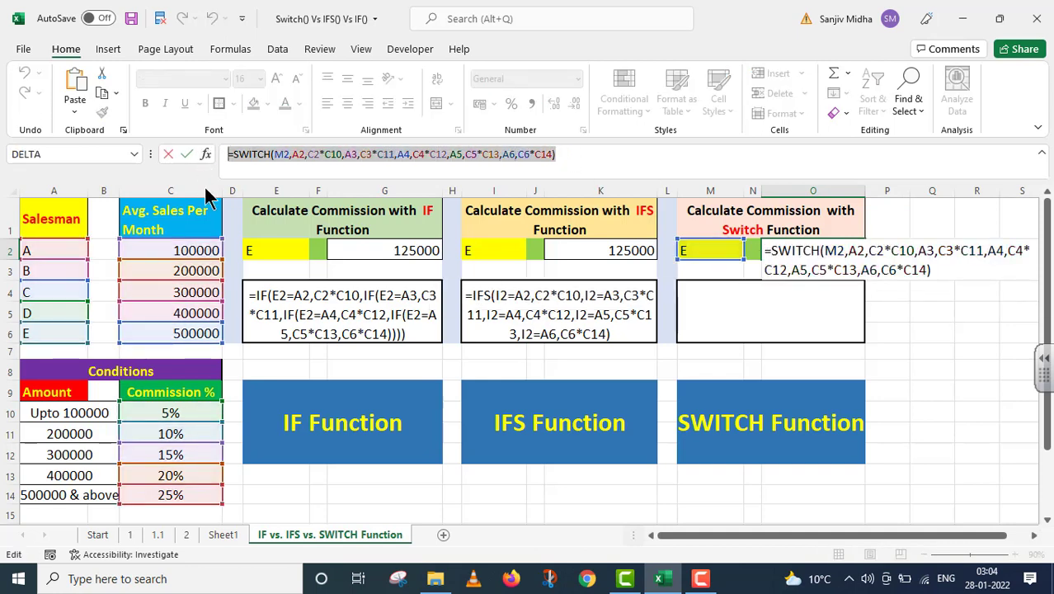
pyautogui.press('Escape')
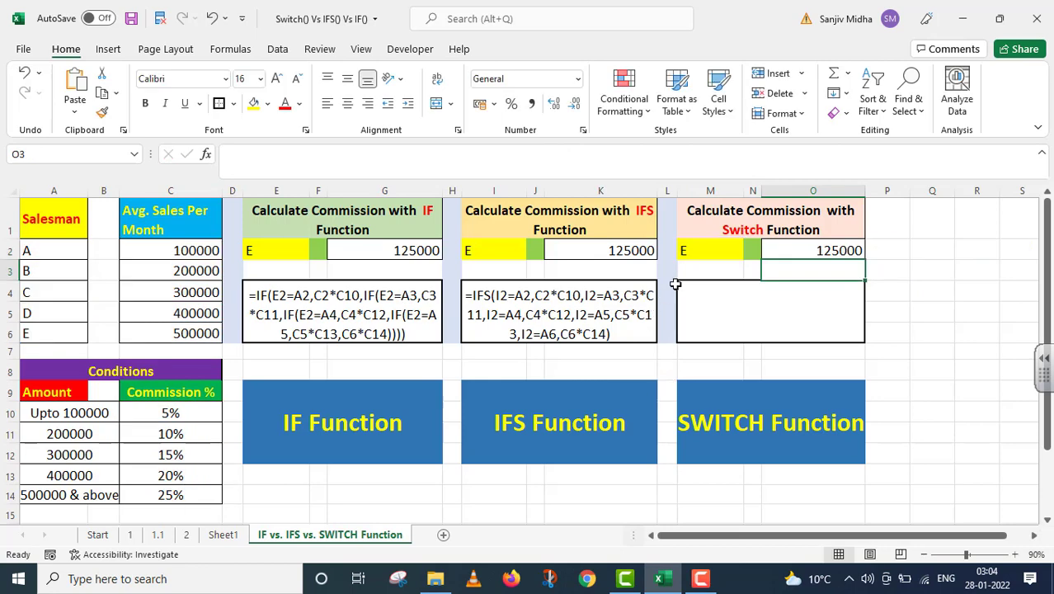
pyautogui.doubleClick(687, 292)
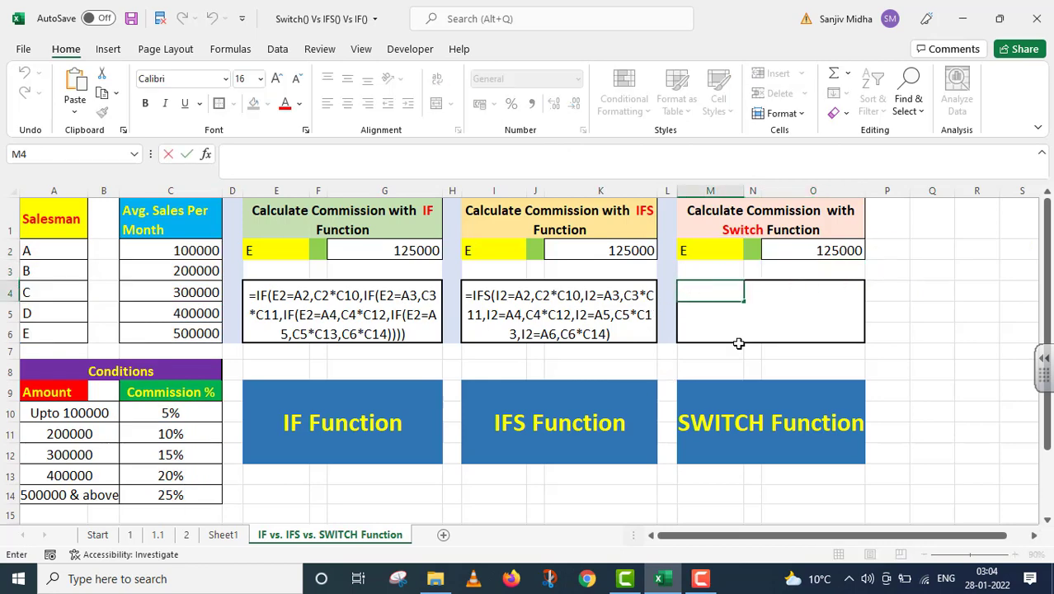
pyautogui.hotkey('ctrl', 'v')
pyautogui.hotkey('ctrl', 'Return')
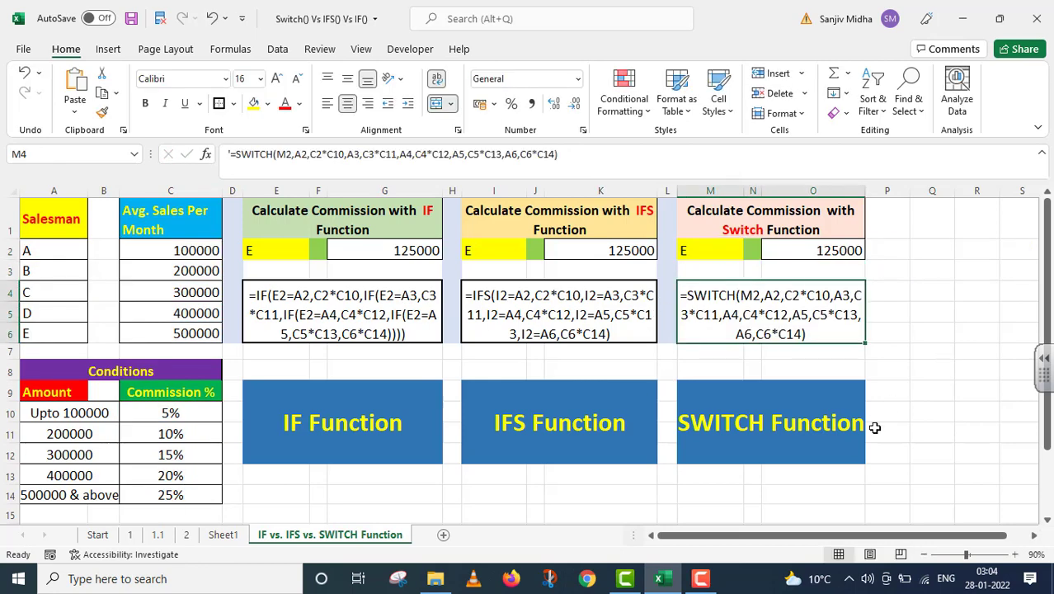